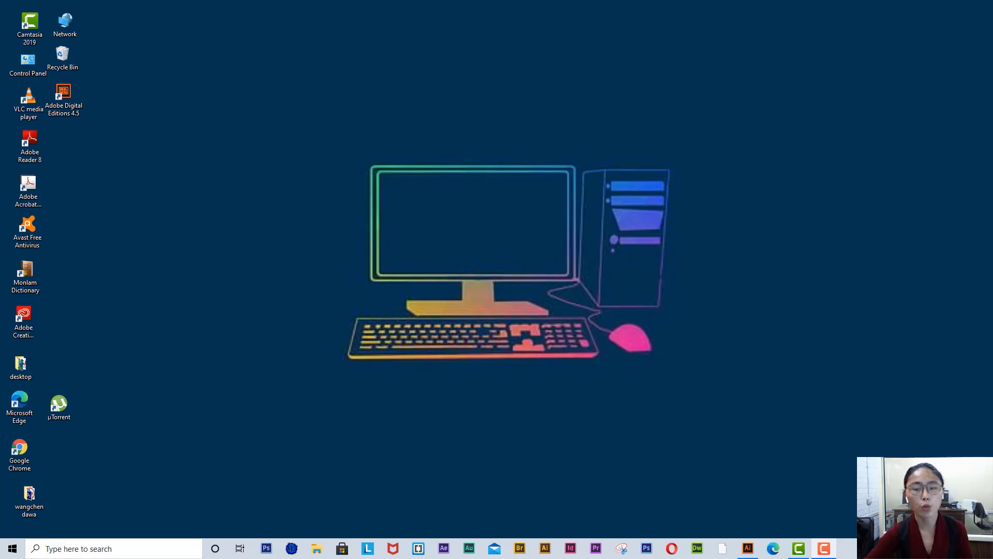
- Switch to Adobe Illustrator and delete the blue revolved goblet from the artboard
left_click(753, 551)
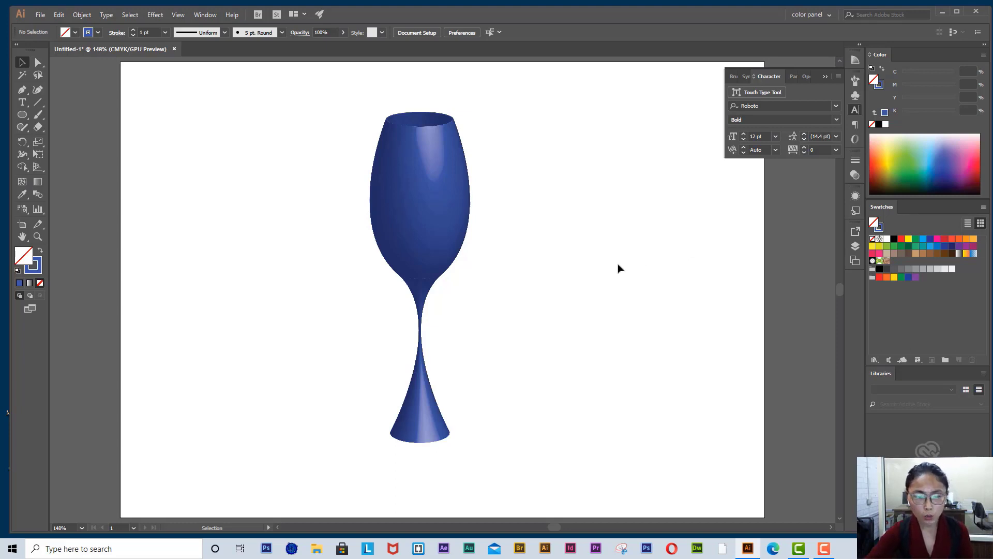
left_click(452, 223)
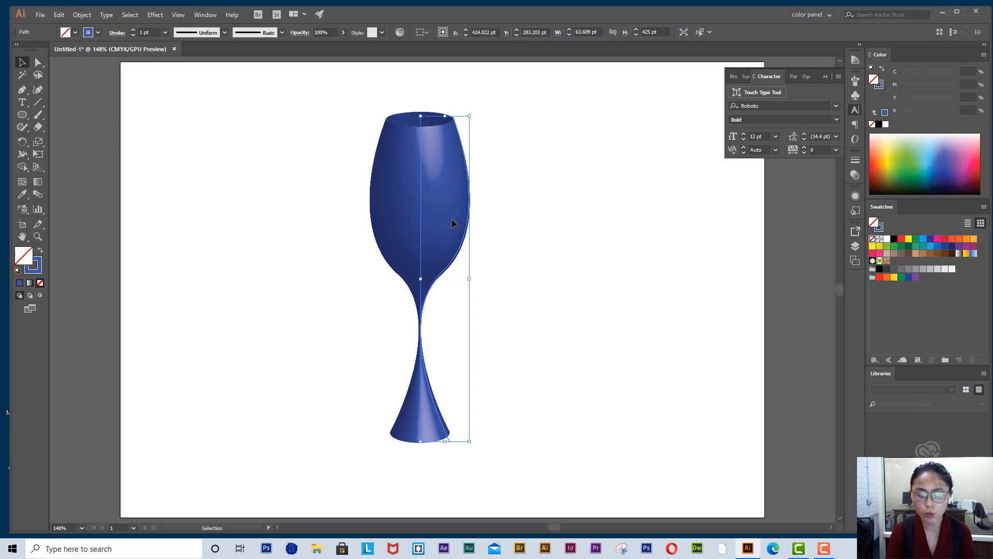
key("Delete")
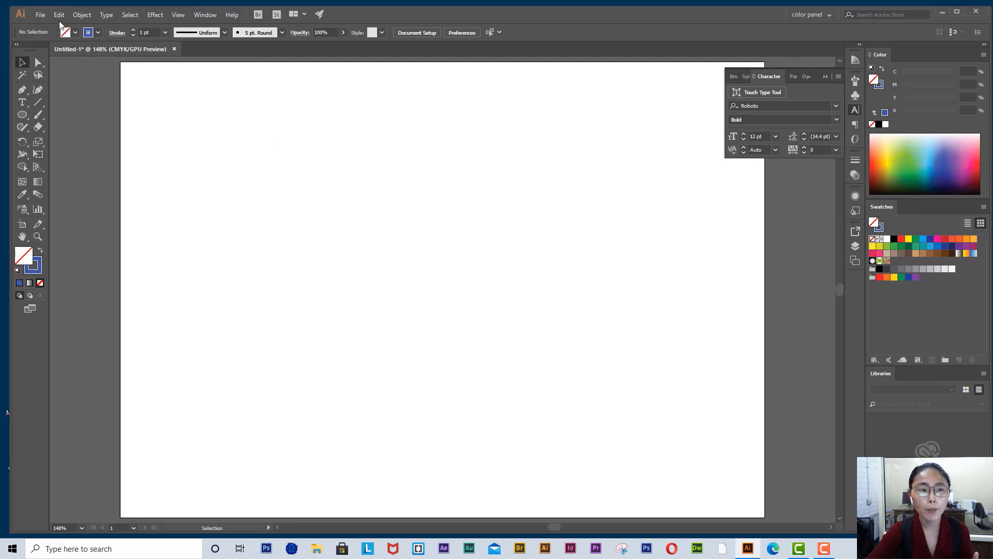
left_click(154, 14)
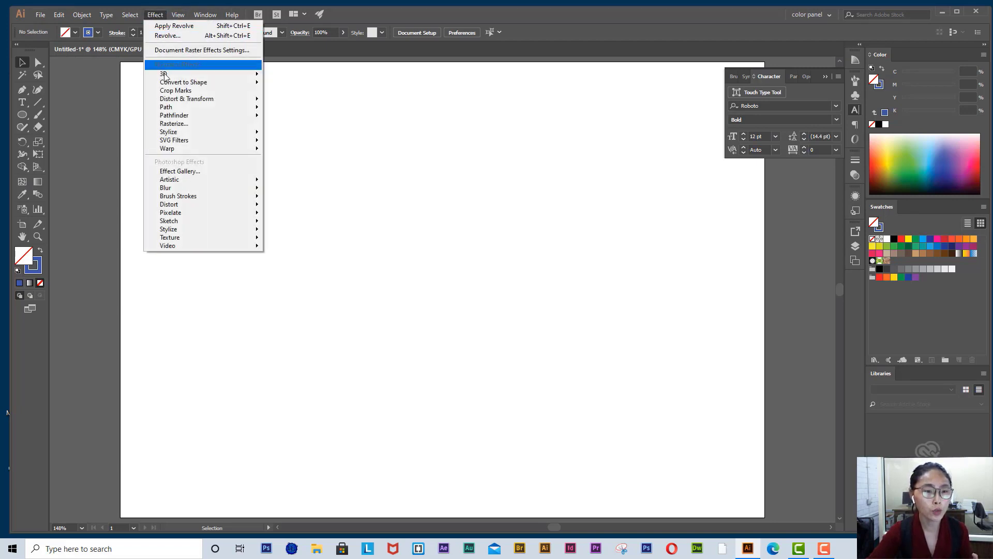
mouse_move(169, 77)
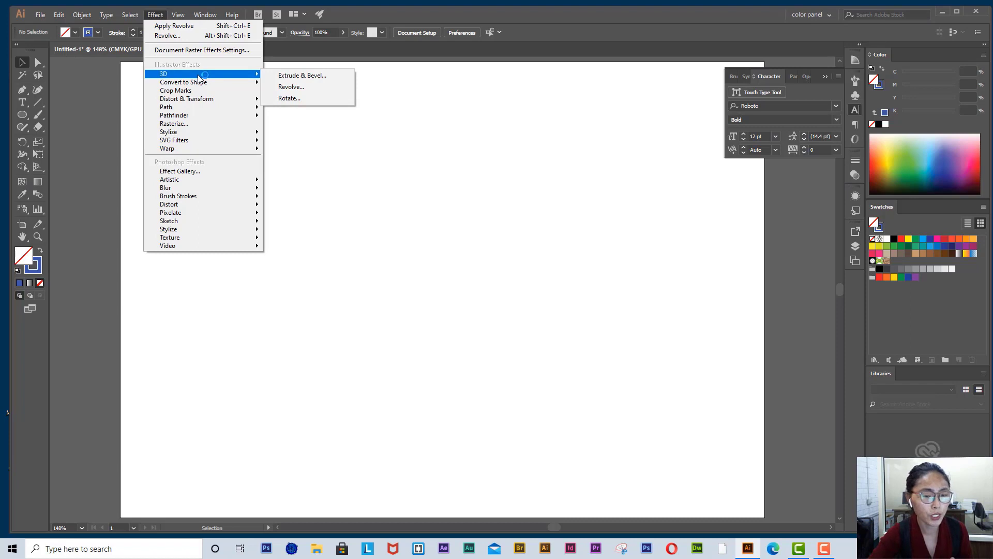
- Draw a square about 99 pt wide with the Rectangle tool and swap its fill and stroke for a solid blue fill
left_click(26, 115)
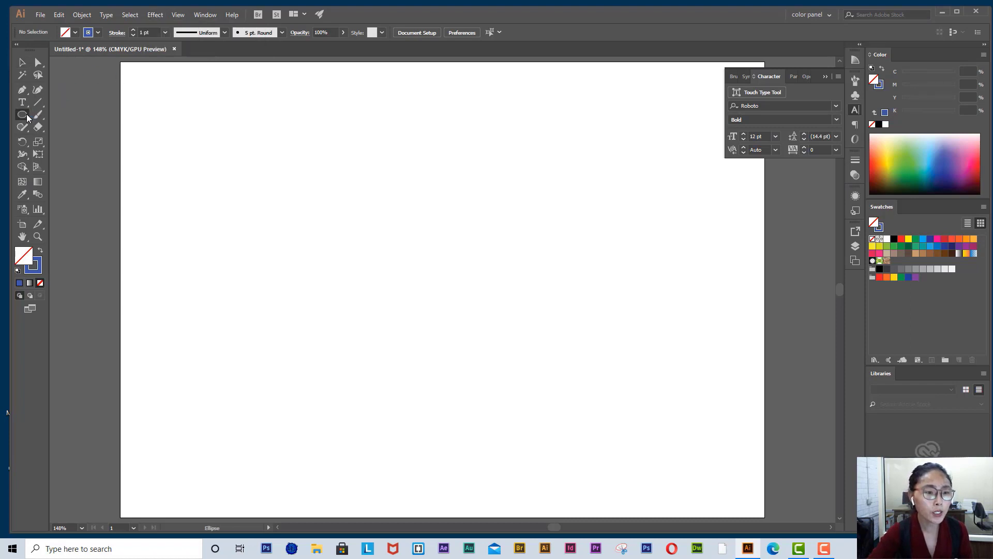
left_click(27, 115)
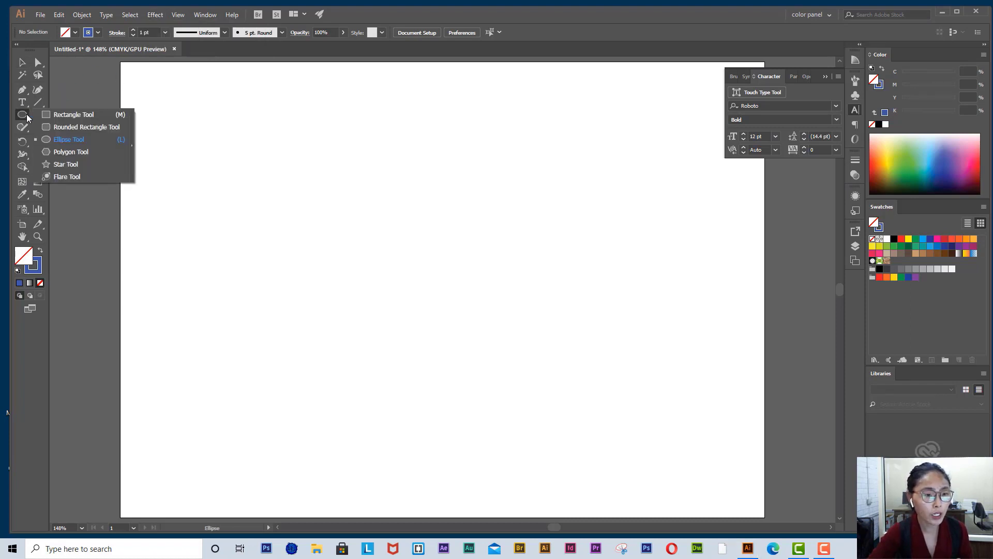
left_click(86, 115)
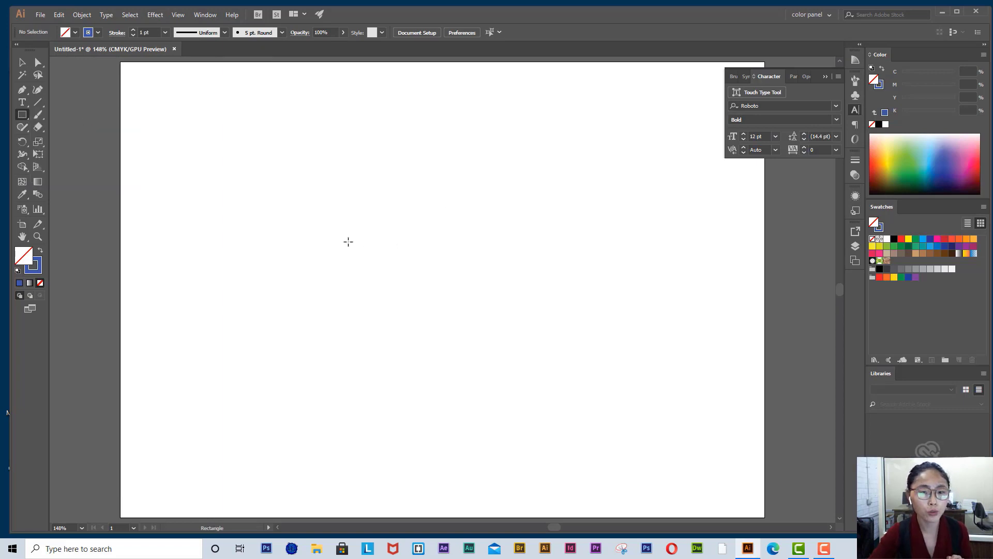
left_click_drag(322, 197, 397, 262)
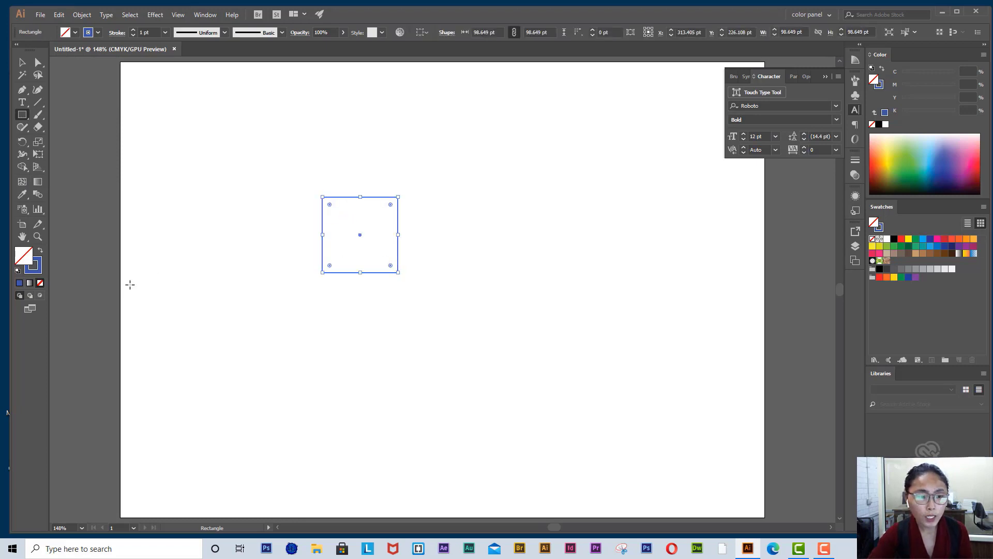
left_click(40, 251)
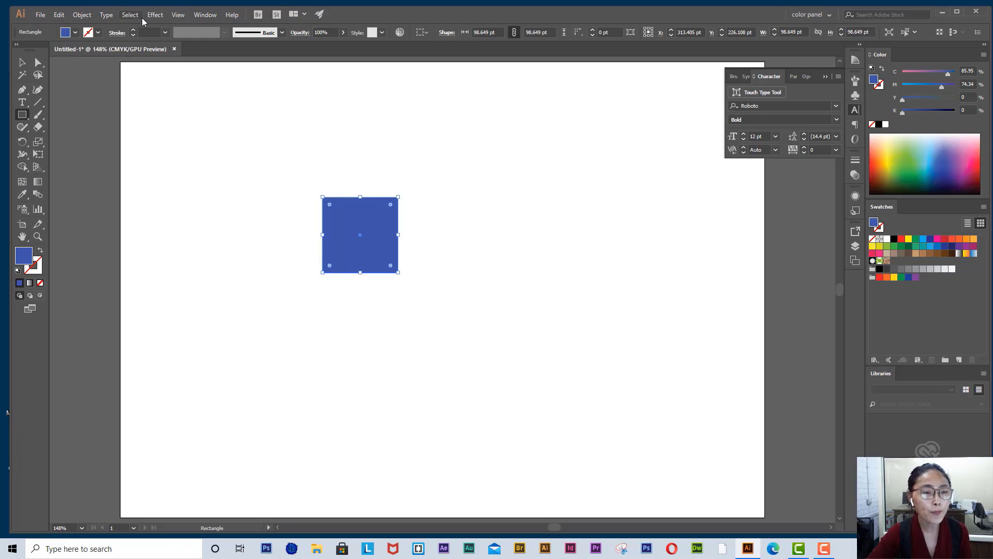
- Try a previewed 3D Rotate on the blue square with custom angles of about -40°, 10° and -25°, adjusting the perspective
left_click(155, 15)
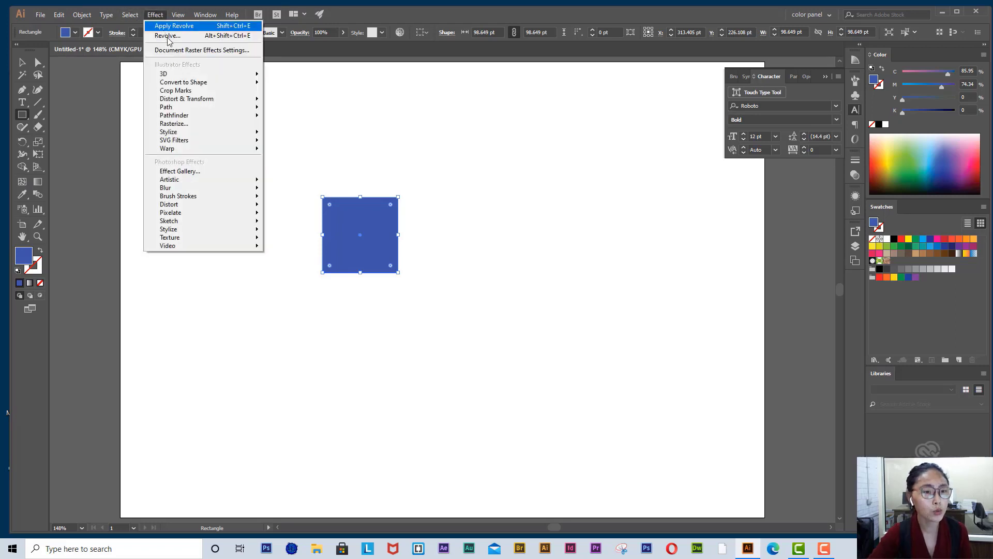
mouse_move(176, 77)
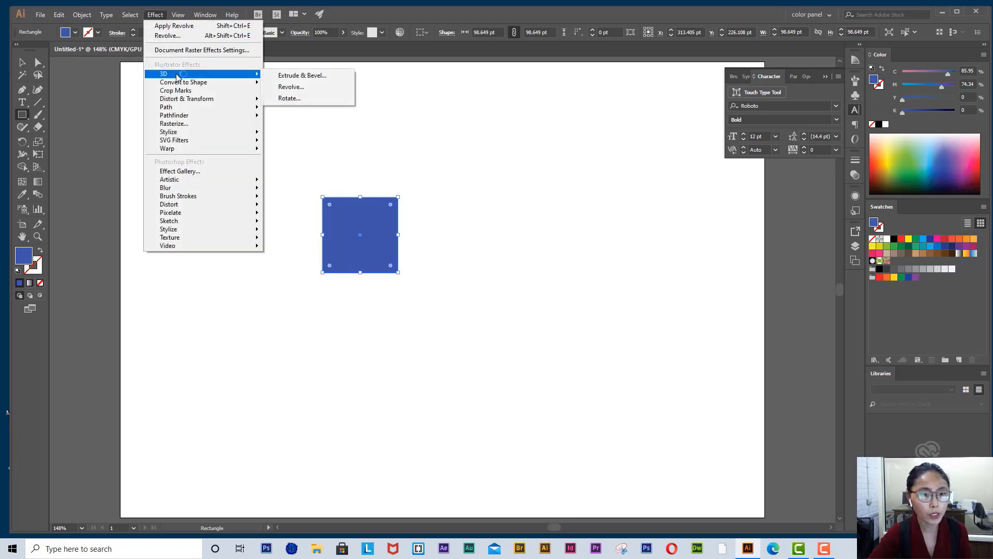
left_click(300, 98)
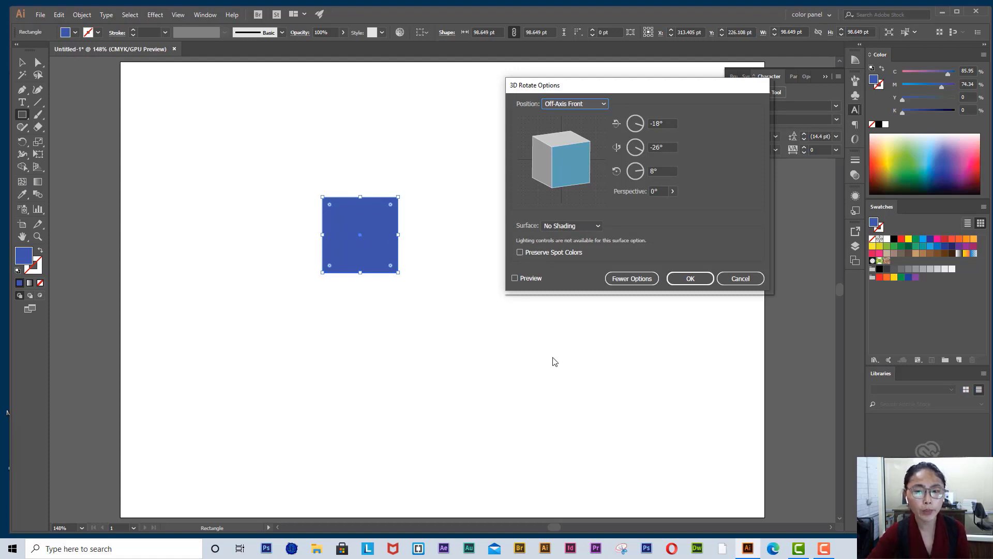
left_click(517, 281)
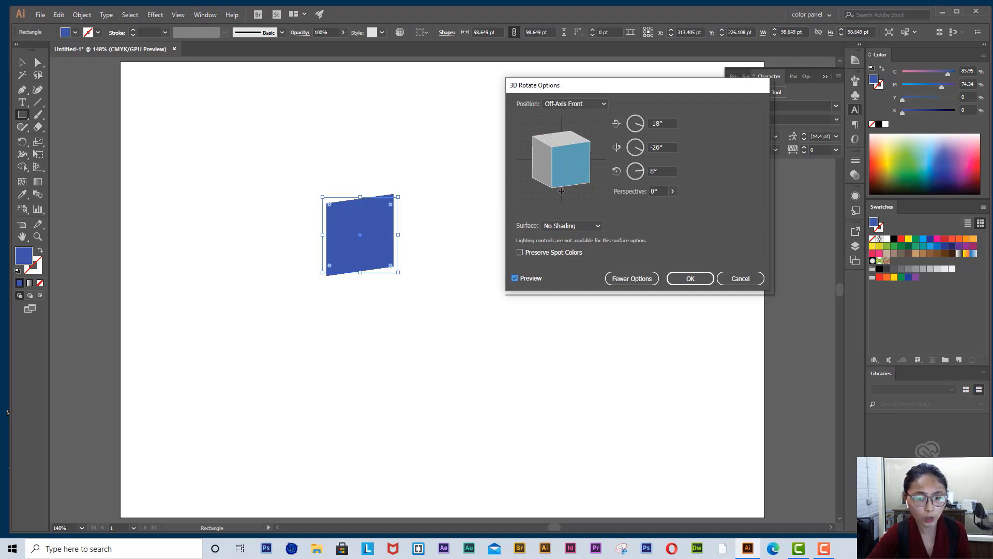
left_click_drag(584, 156, 543, 186)
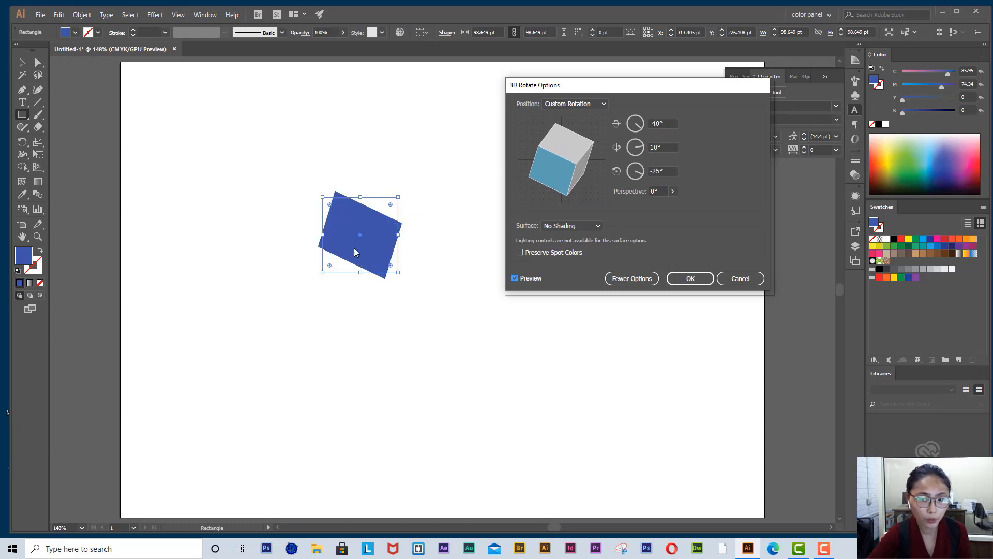
left_click(672, 191)
left_click_drag(631, 210, 645, 206)
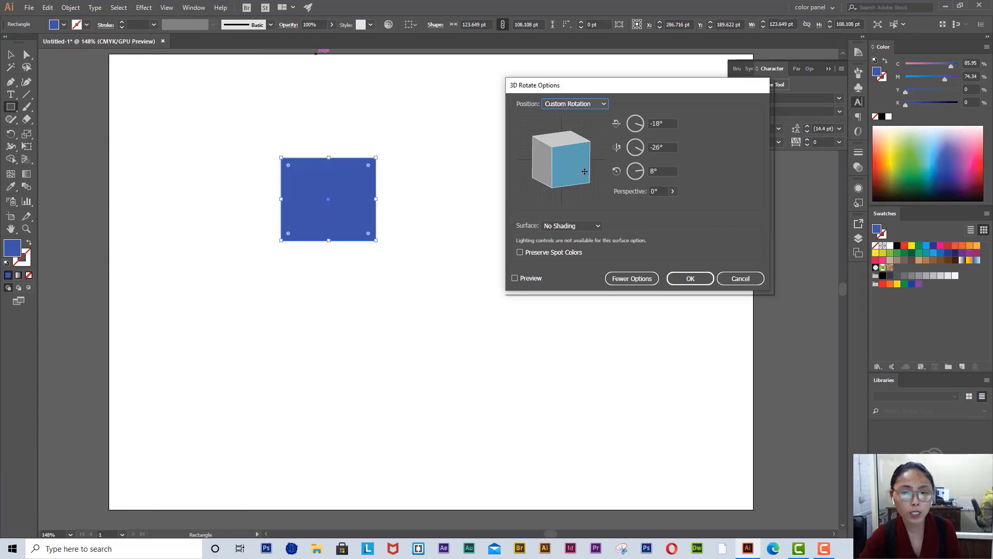
- Try to preview a custom 3D rotation of about 0°, -17° and 11° on the blue rectangle
left_click_drag(575, 160, 599, 193)
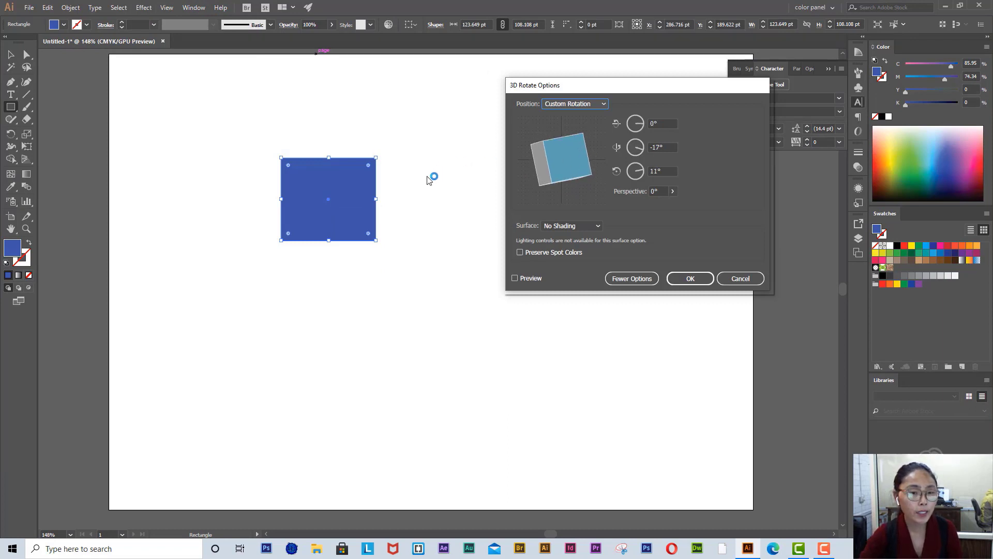
left_click(516, 279)
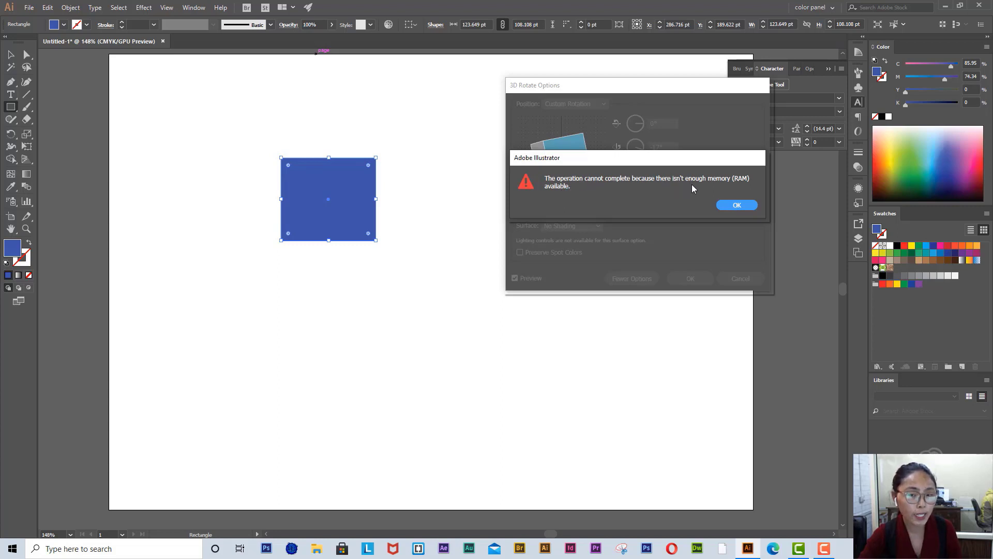
left_click(739, 206)
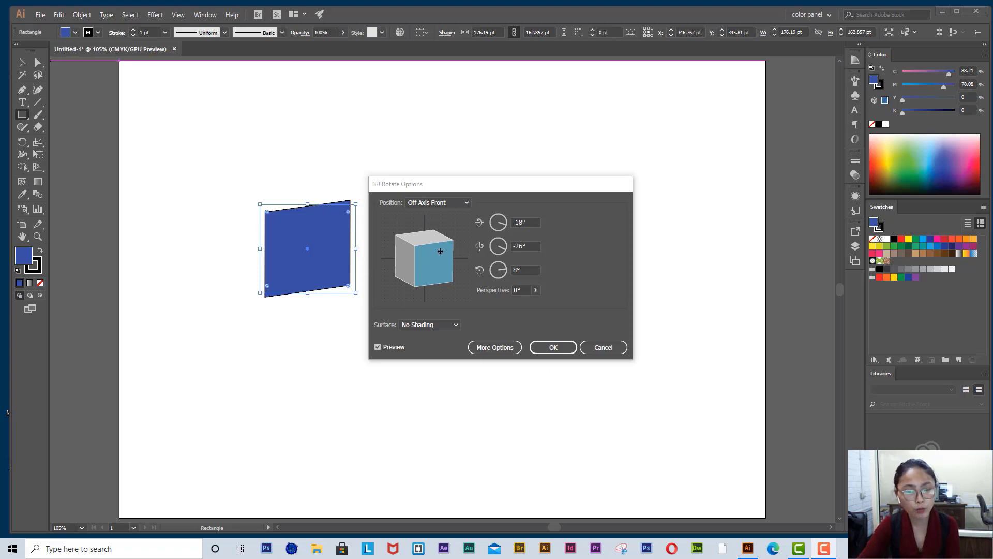
- Apply 3D Rotate to the blue rectangle with custom angles of about 10°, 40° and 11° and a perspective of 40°
left_click(409, 258)
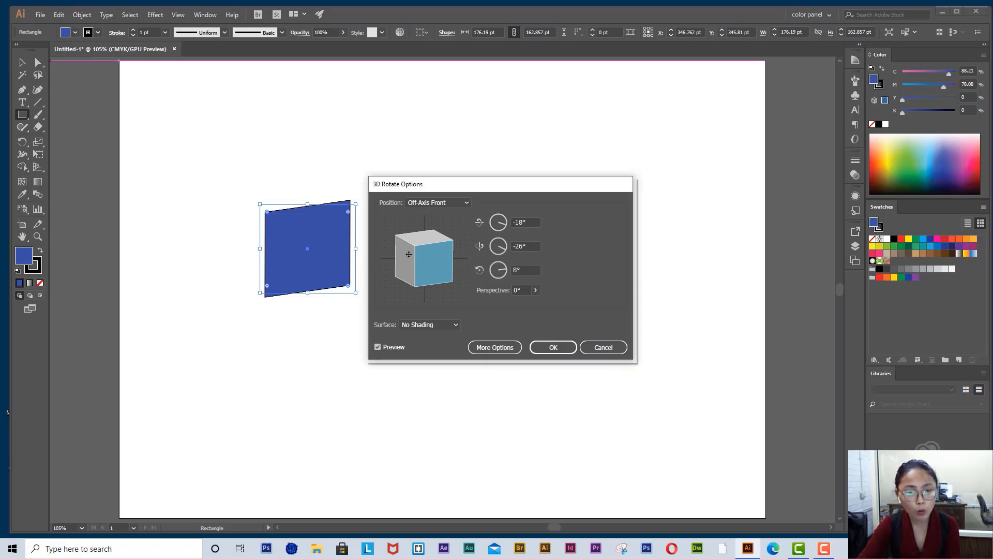
left_click_drag(439, 257, 430, 269)
left_click(537, 290)
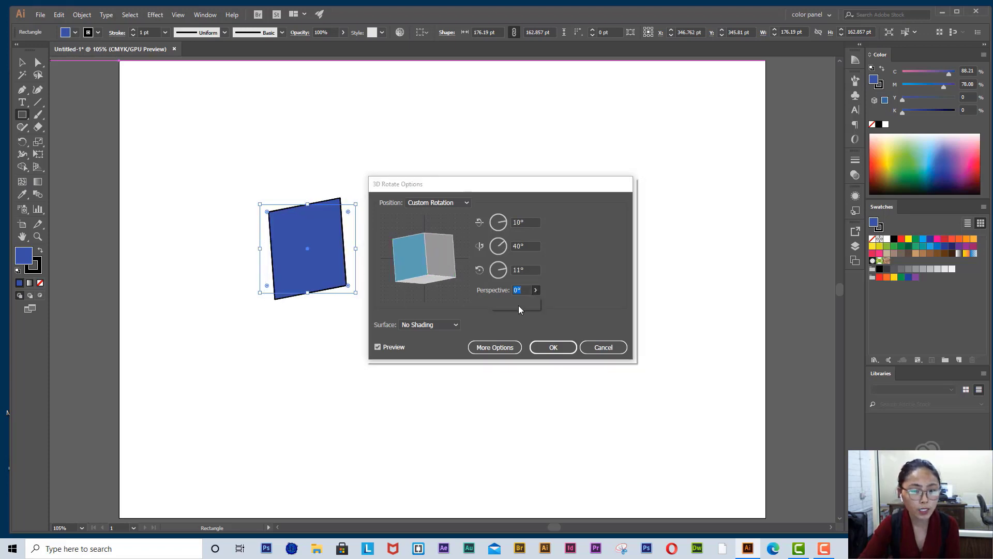
left_click_drag(499, 302, 508, 303)
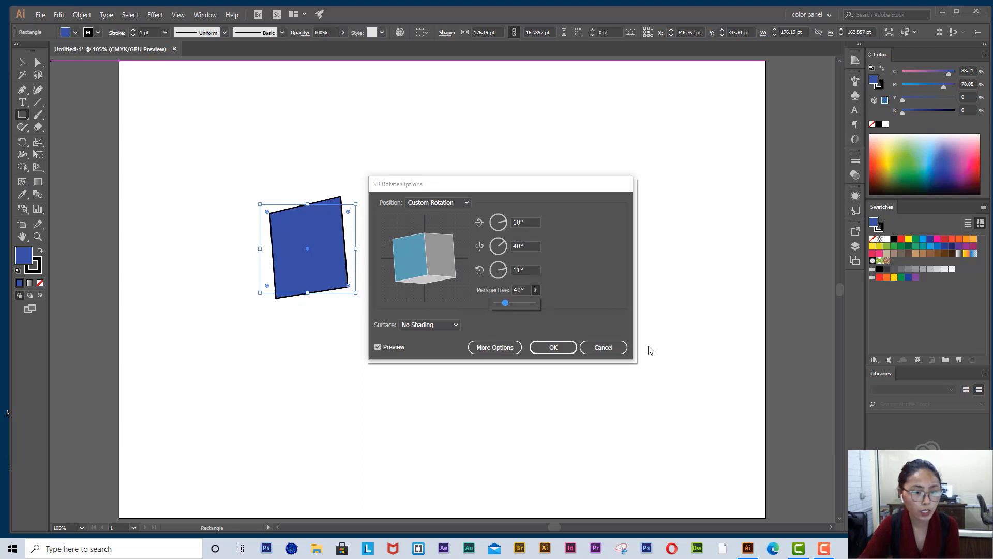
left_click(504, 348)
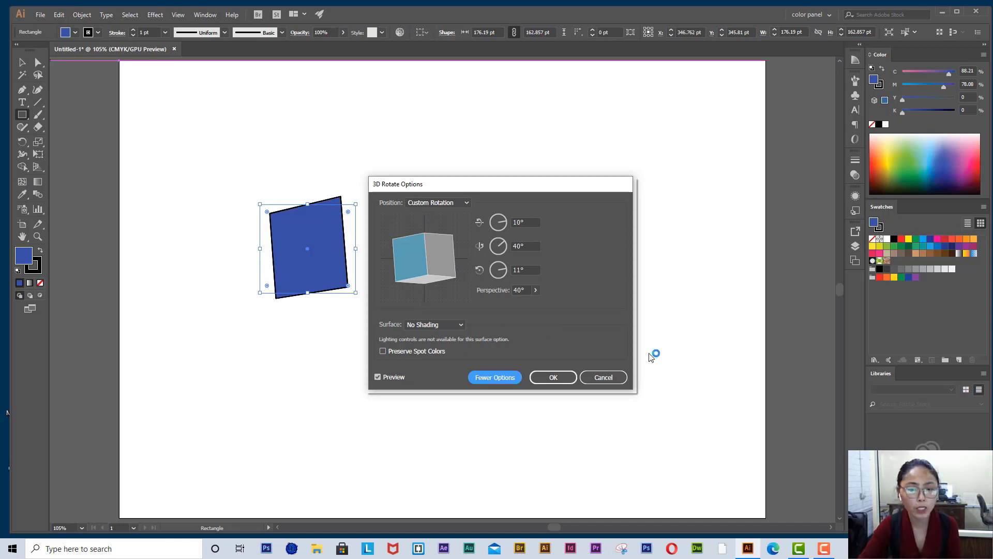
left_click(554, 379)
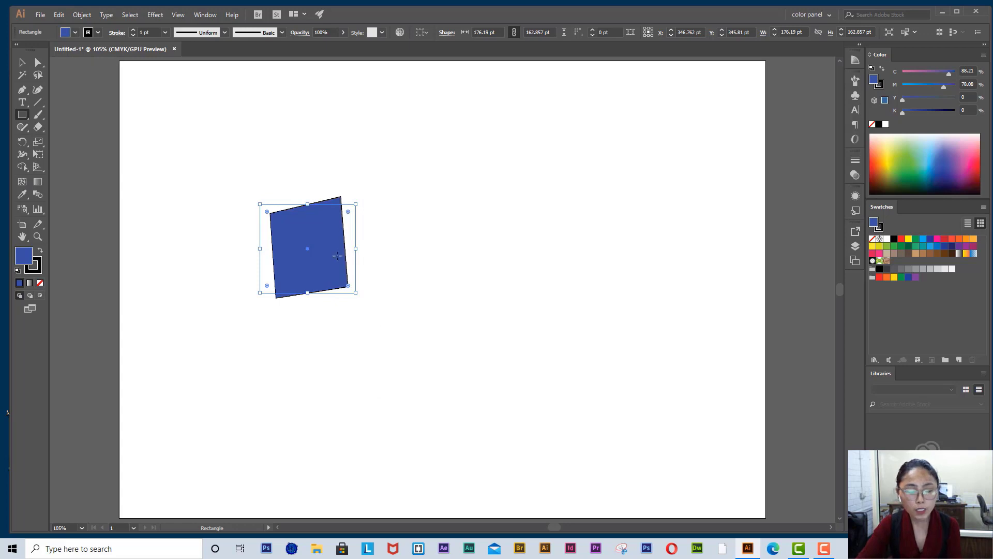
- Replace the rotated rectangle with a rounded square about 153 pt wide, with its corner radius increased to about 28 pt
key("Delete")
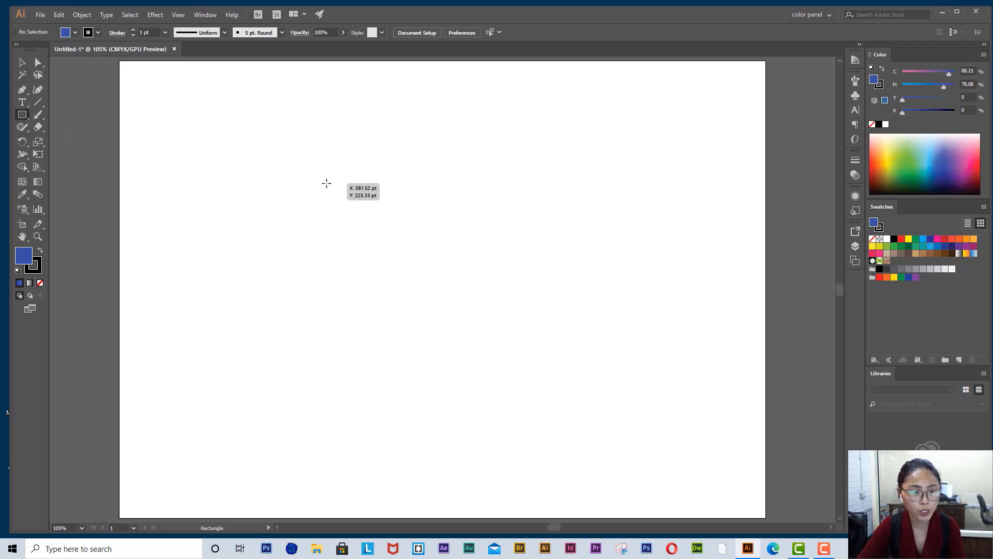
left_click(20, 116)
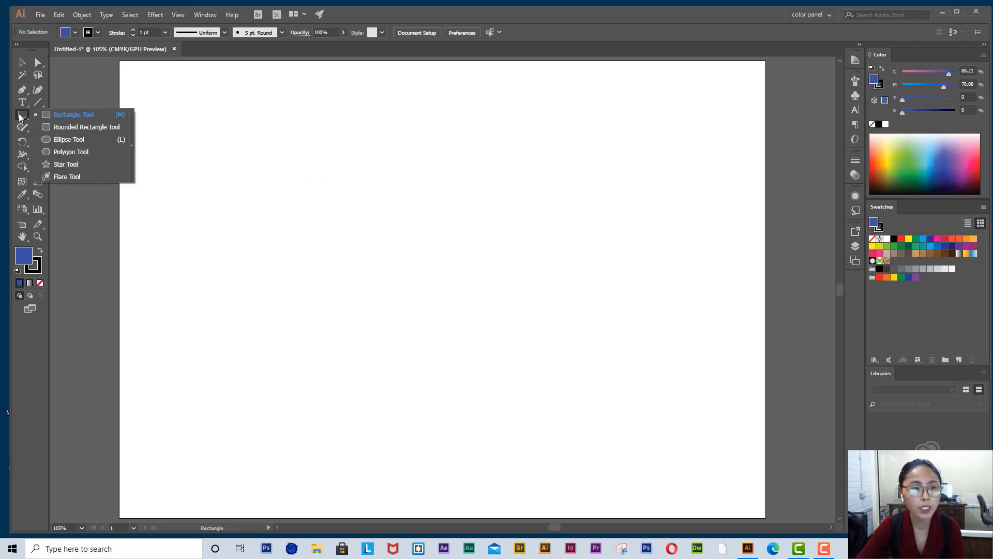
left_click(70, 126)
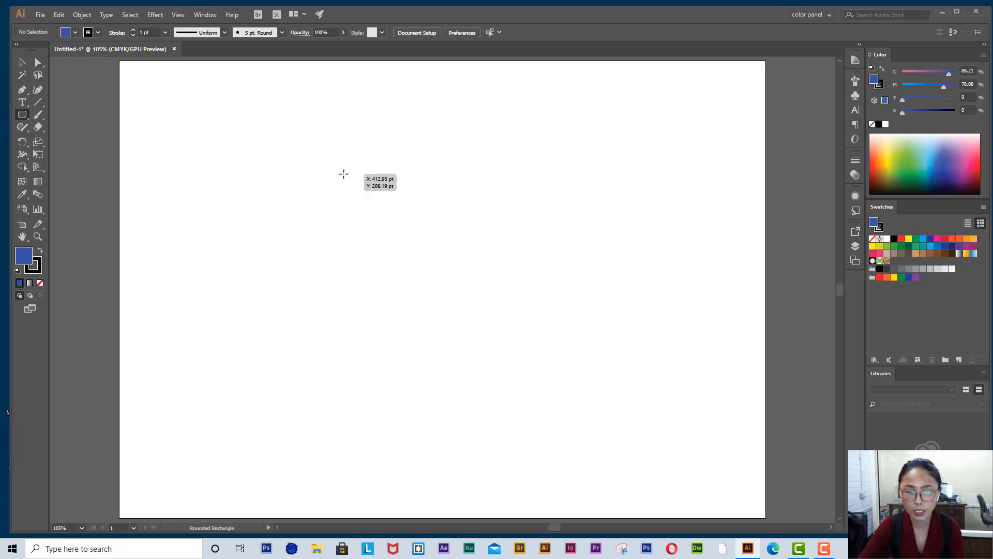
left_click_drag(344, 174, 427, 257)
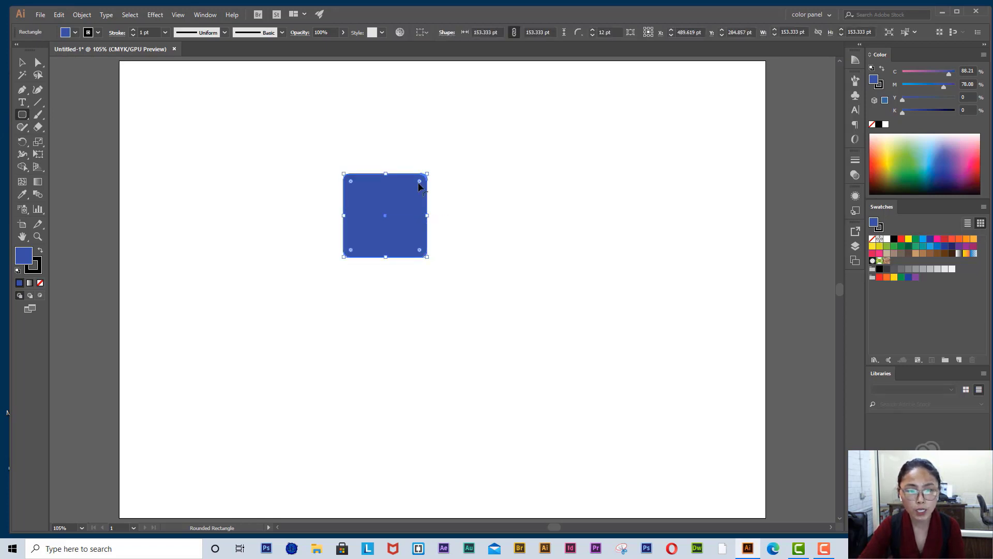
left_click_drag(419, 182, 411, 188)
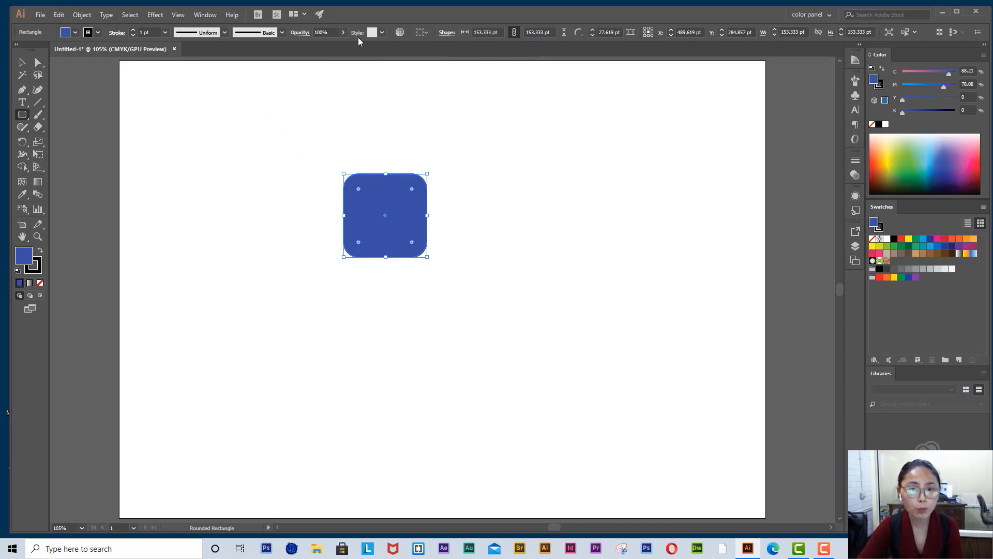
- Draw a second rounded rectangle about 130 × 118 pt beside the rounded square, and delete it
left_click_drag(504, 167, 577, 231)
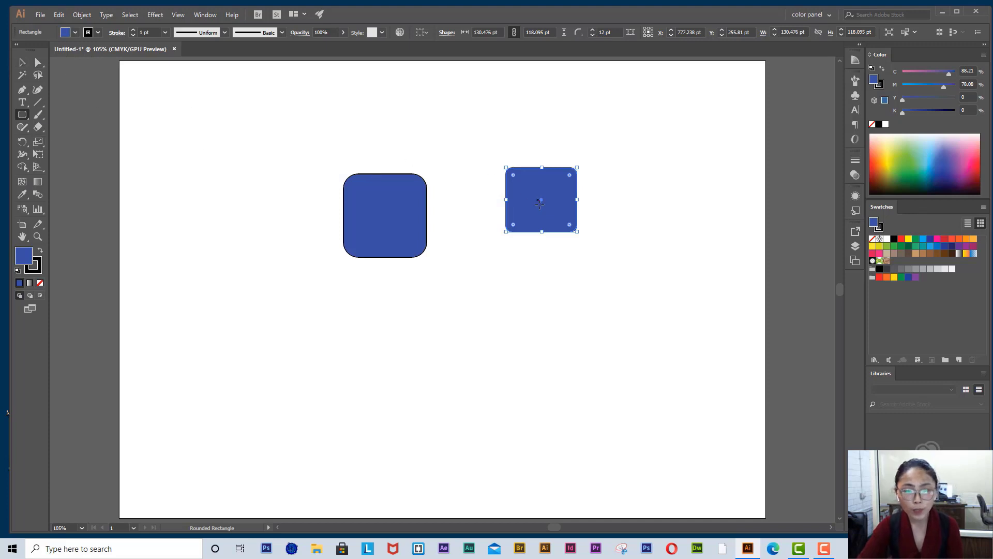
key("Delete")
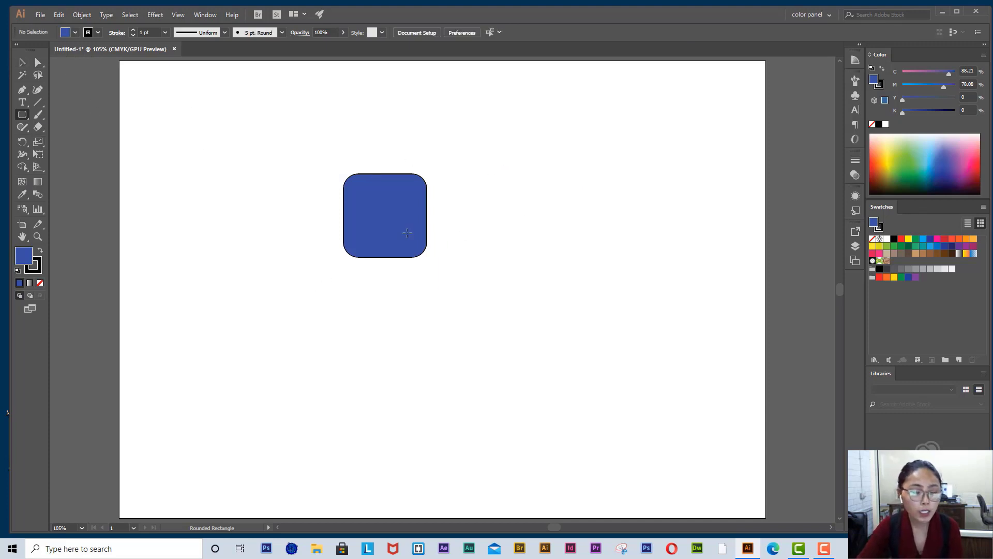
- Remove the stroke from the blue rounded square so it has a fill only
left_click(36, 269)
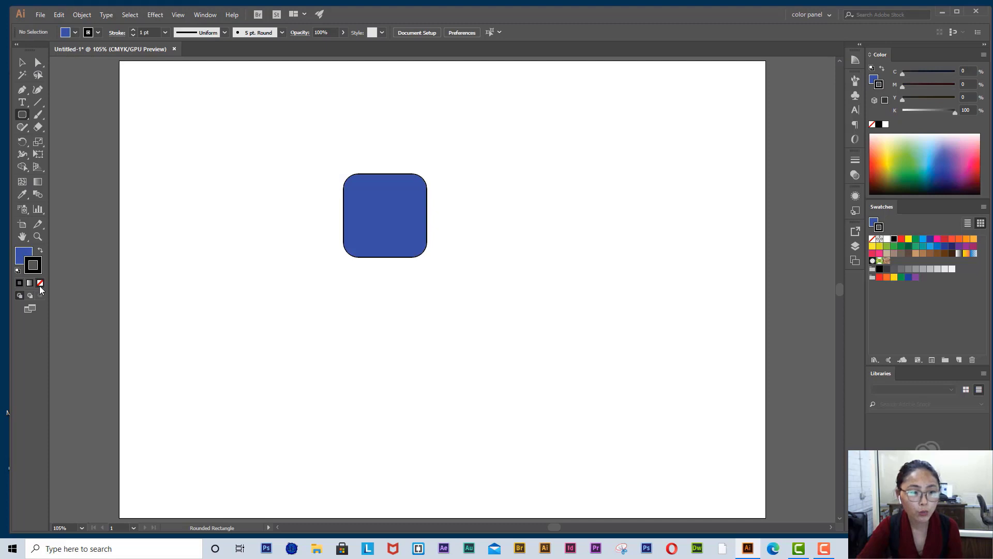
left_click(39, 282)
left_click(24, 254)
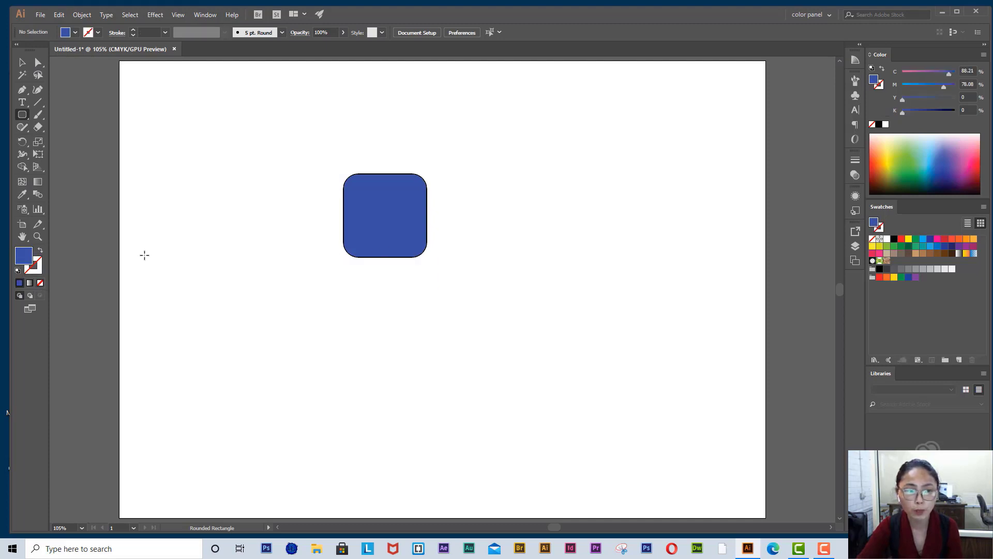
left_click(22, 62)
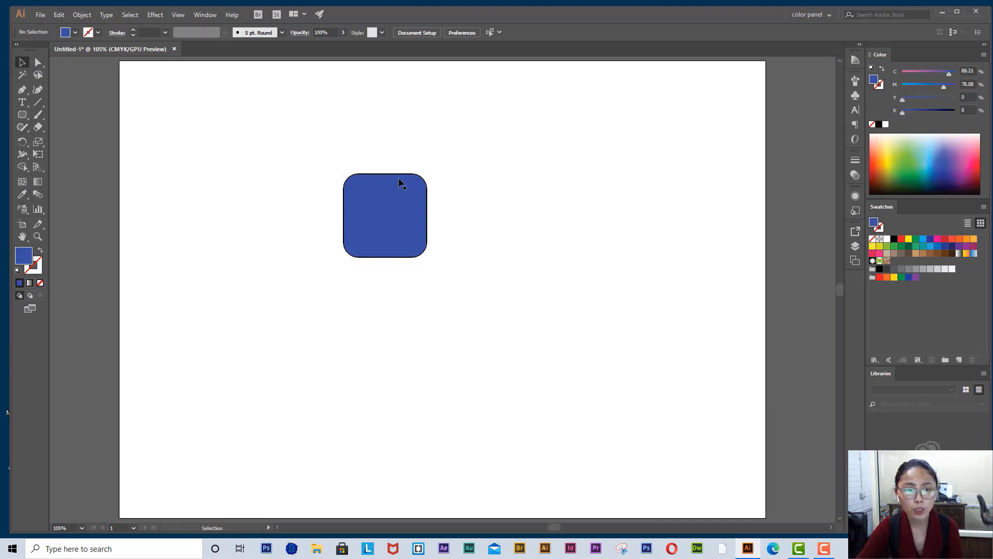
left_click(363, 235)
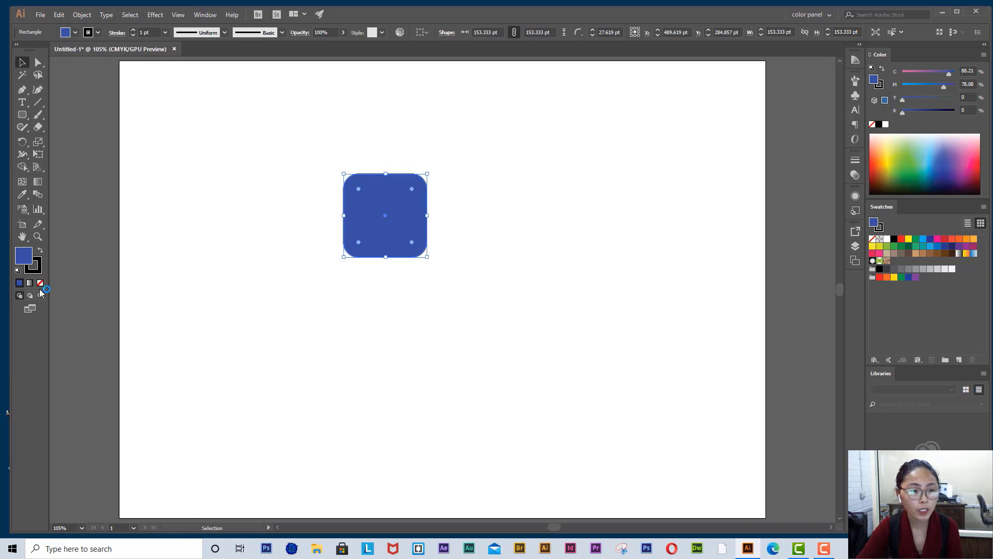
key("x")
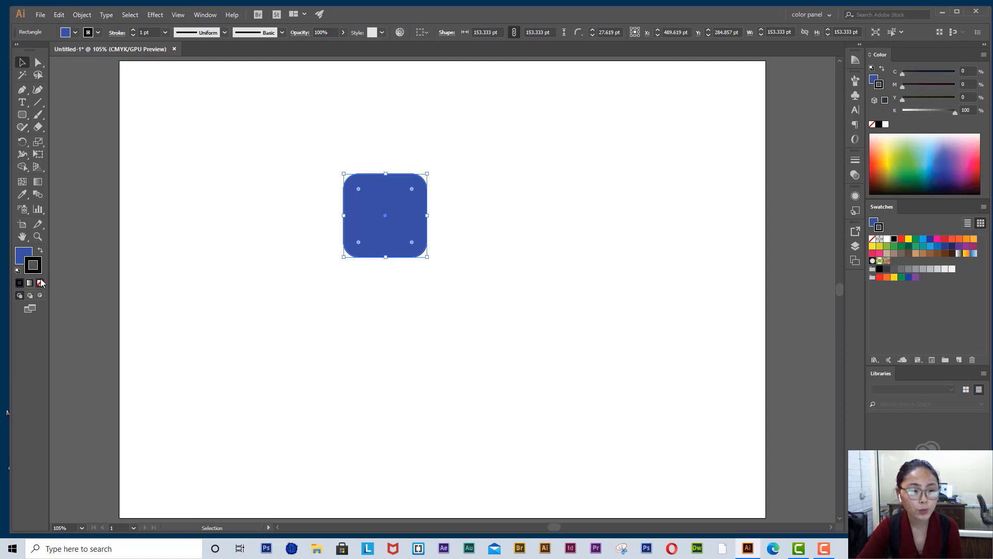
left_click(41, 283)
- Change the rounded square's fill to an orange of about C 10, M 40, Y 100, K 0, and deselect it
left_click(23, 255)
double_click(23, 254)
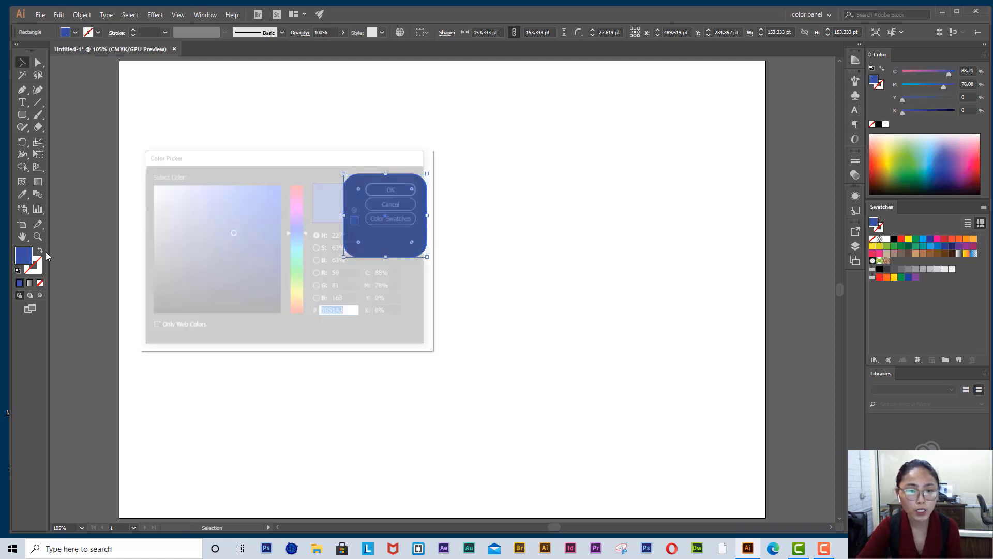
left_click(298, 301)
left_click_drag(255, 230, 269, 197)
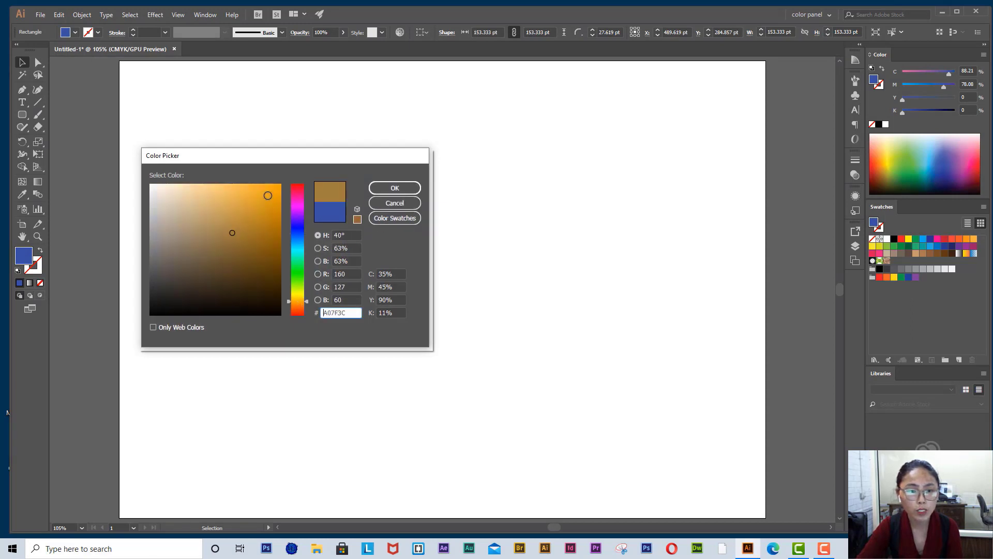
left_click(391, 188)
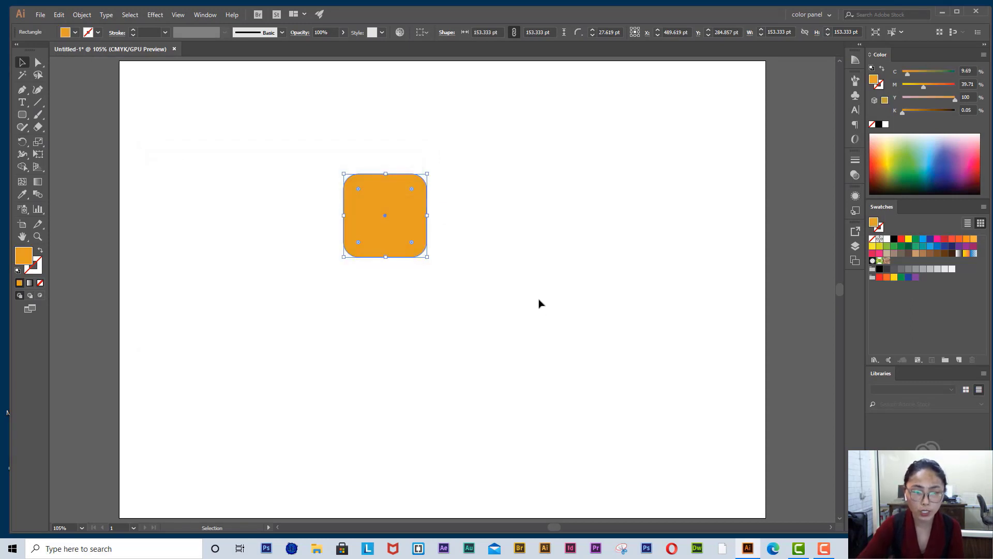
left_click(539, 297)
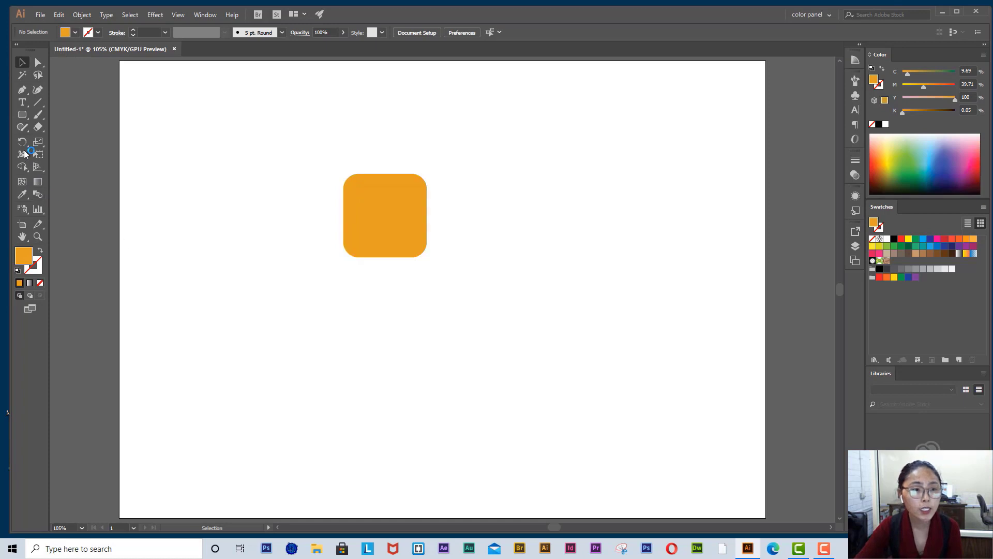
- Draw a circle about 81 pt in diameter centred on the orange rounded square
left_click(25, 112)
left_click(24, 115)
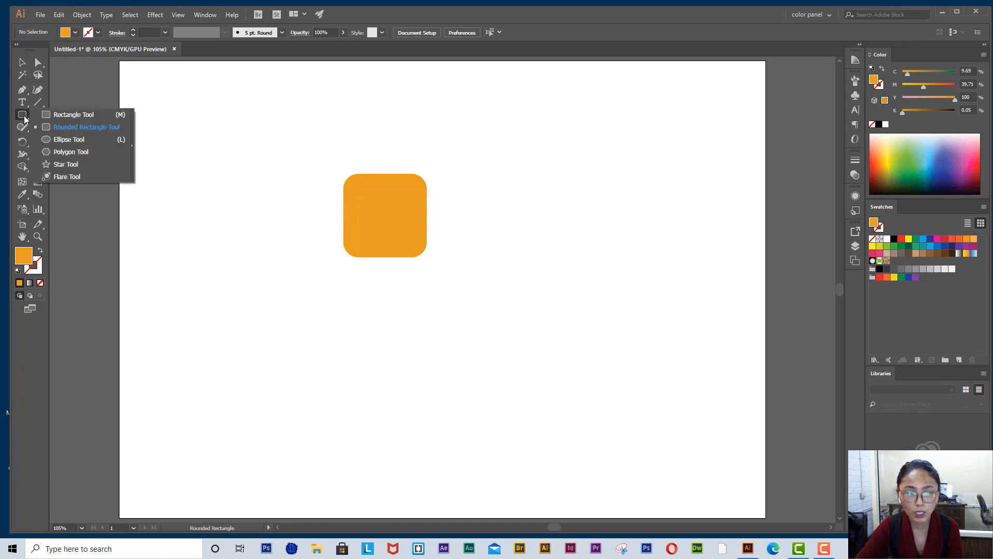
left_click(77, 140)
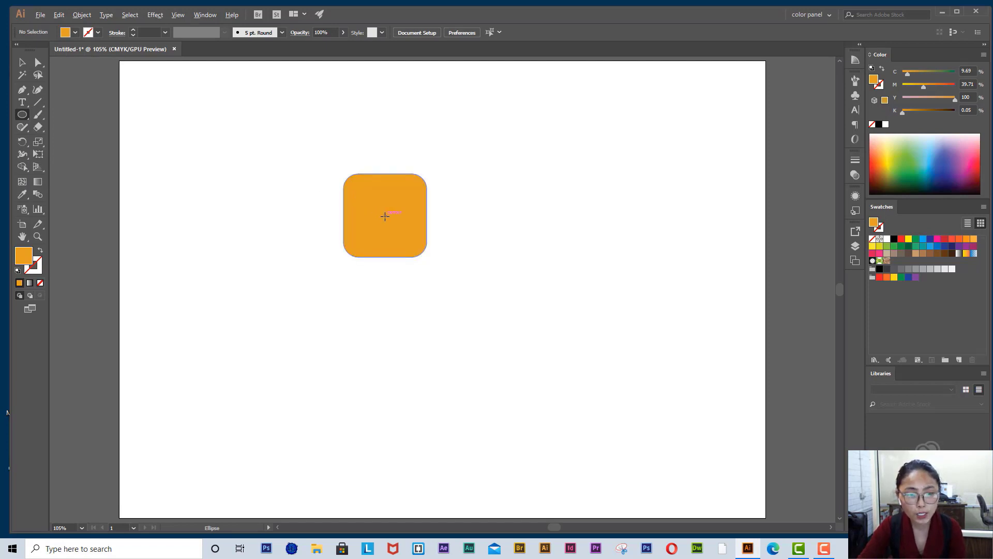
left_click_drag(385, 216, 364, 206)
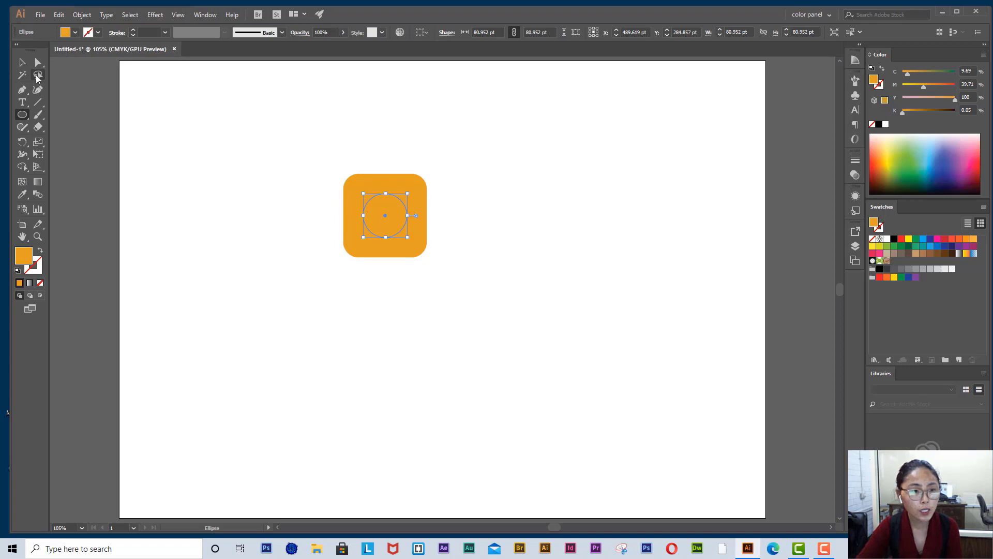
- Select the circle together with the rounded square and make them a compound path, cutting a round hole
left_click(22, 63)
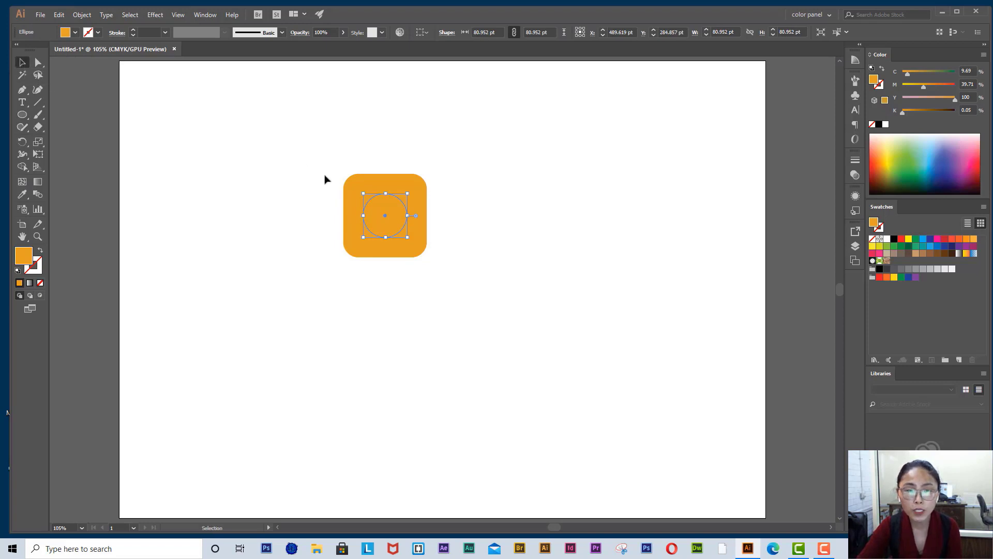
left_click(400, 223)
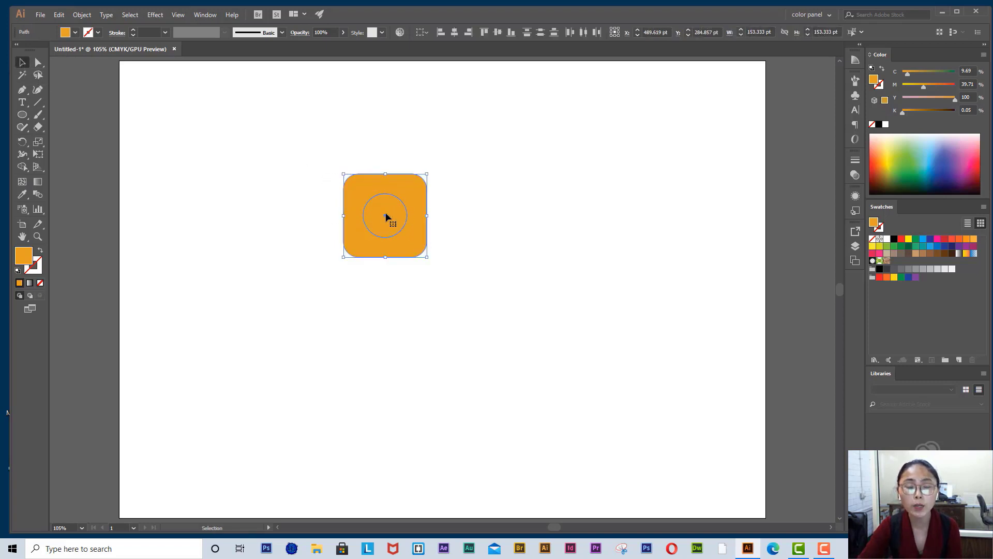
right_click(389, 219)
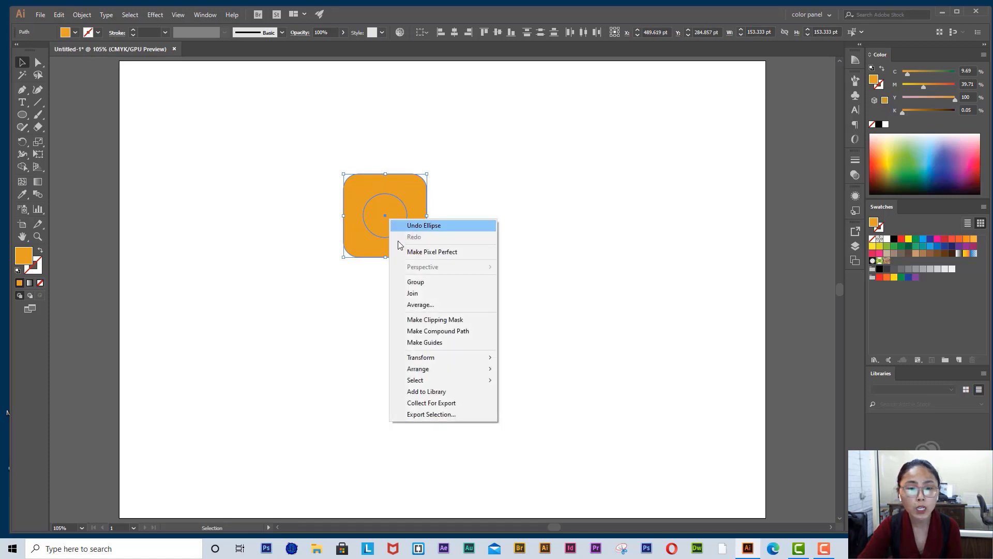
left_click(470, 331)
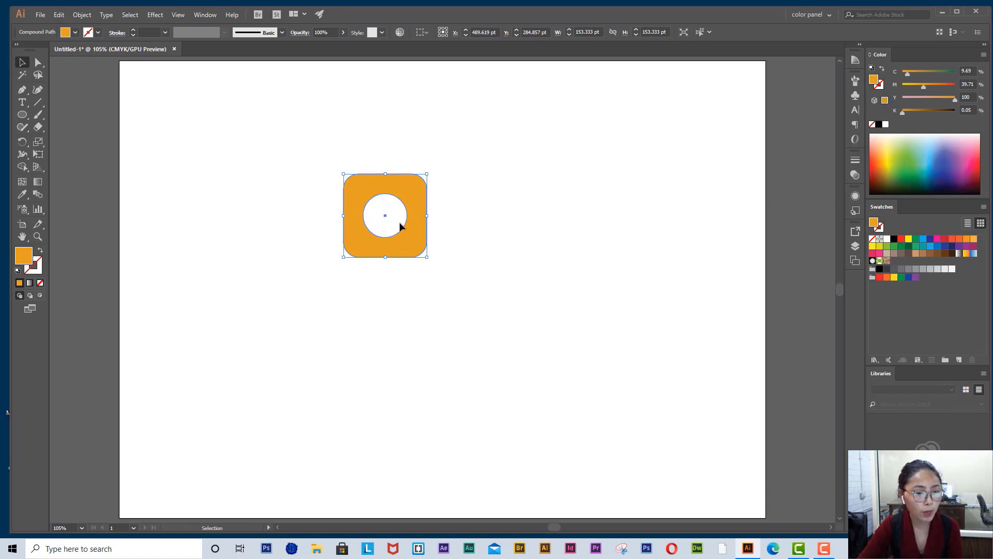
right_click(418, 213)
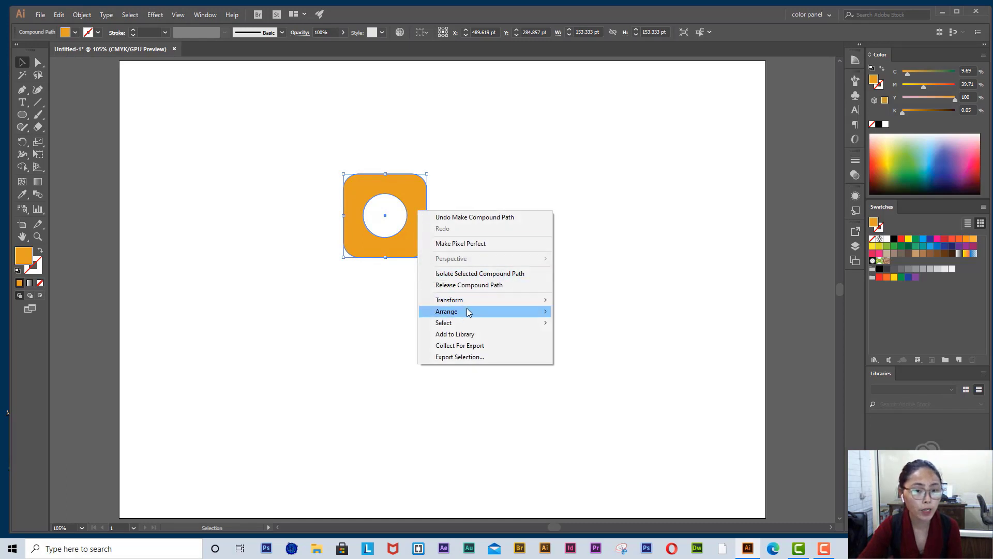
mouse_move(469, 311)
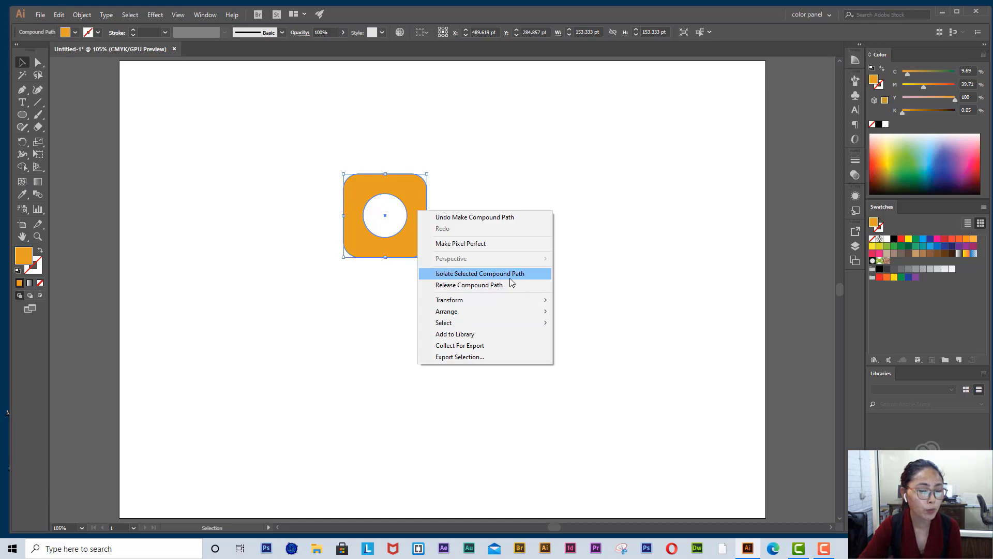
left_click(470, 277)
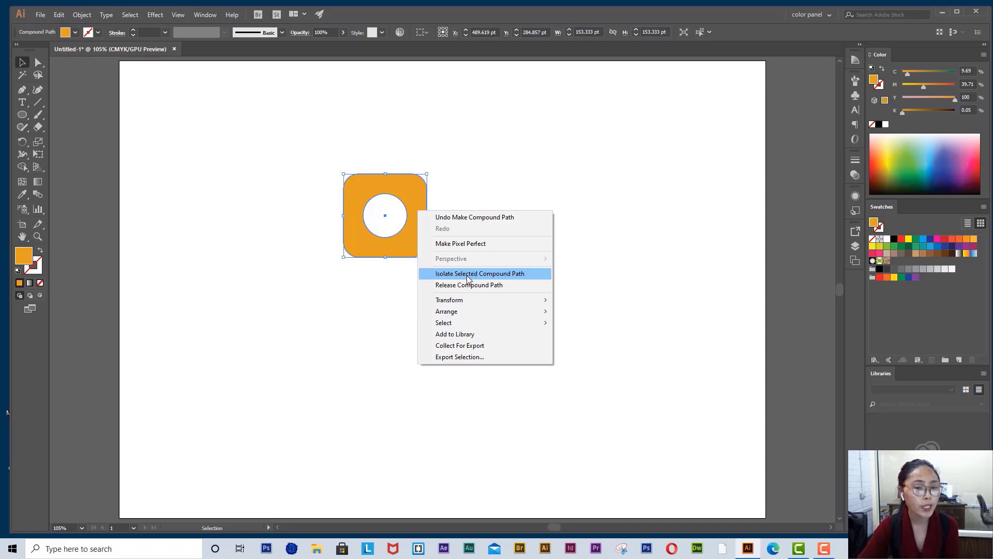
left_click(387, 246)
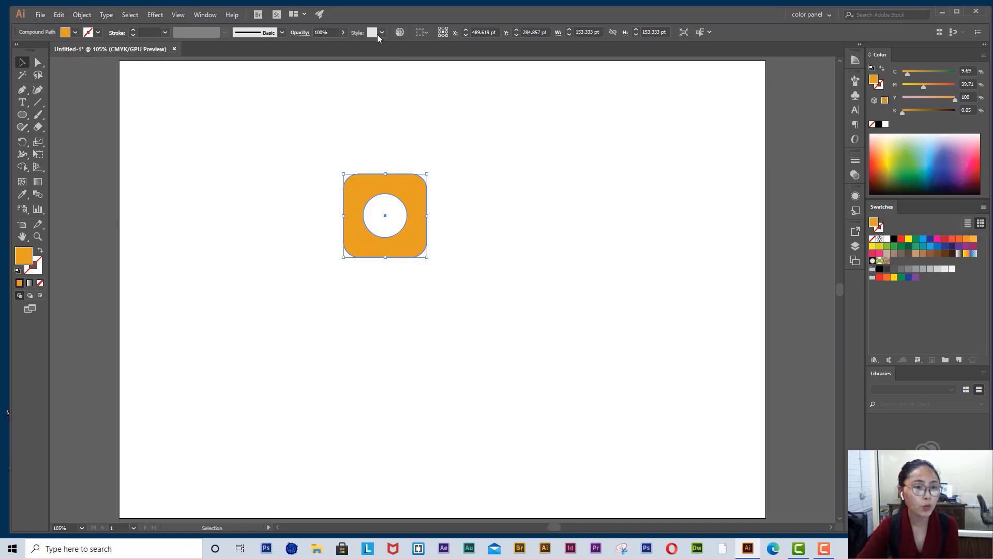
- Start the 3D Extrude & Bevel effect on the compound path with its preview enabled and the artwork unobstructed
left_click(156, 17)
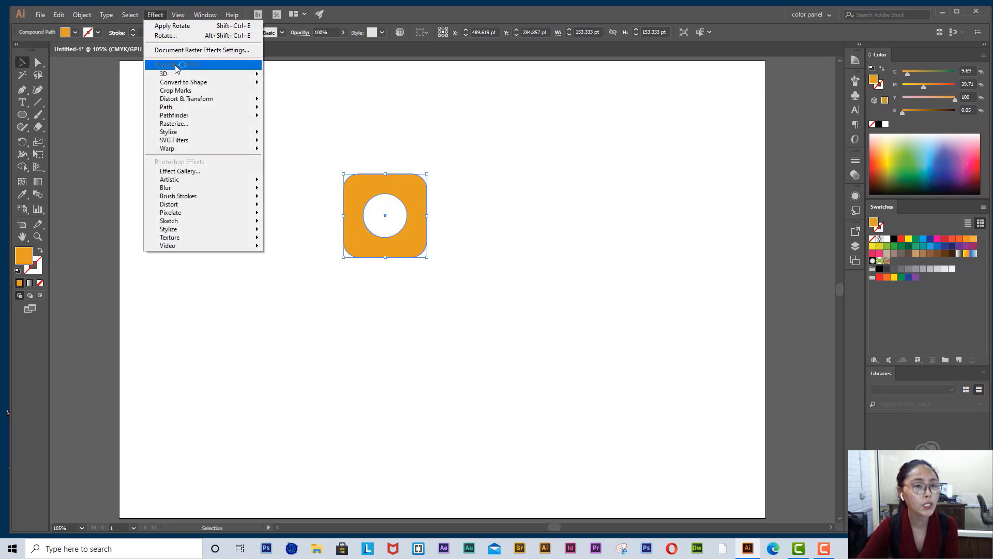
mouse_move(184, 77)
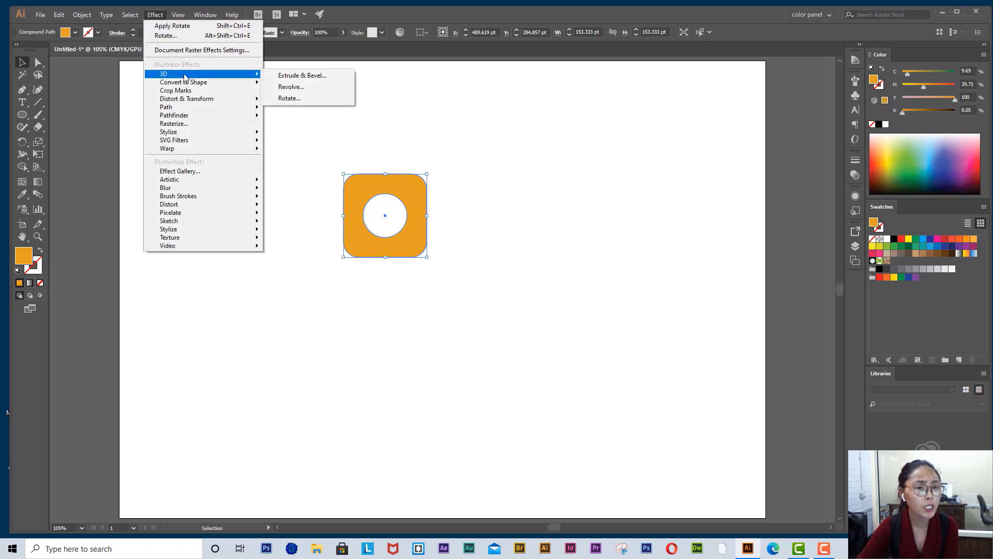
left_click(288, 76)
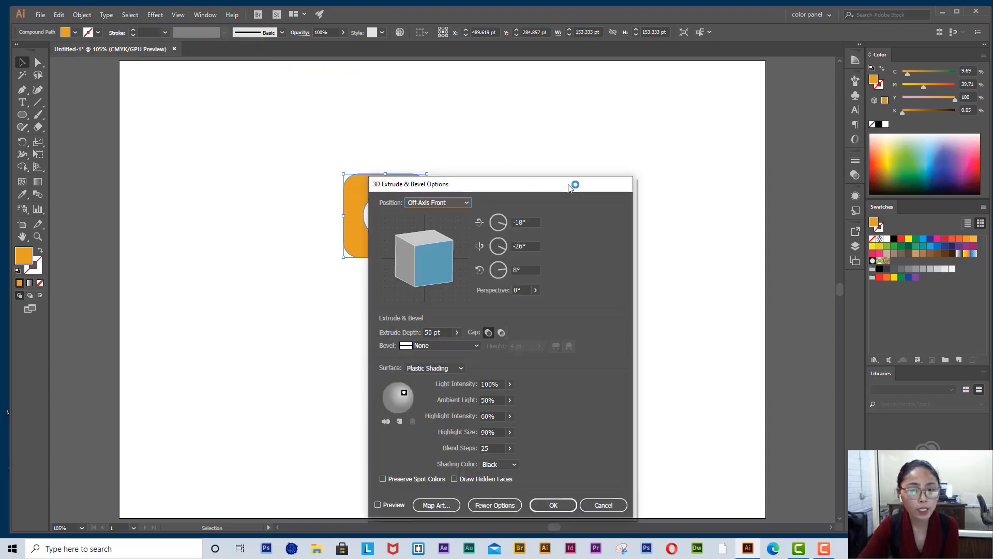
left_click_drag(569, 186, 676, 110)
left_click(399, 179)
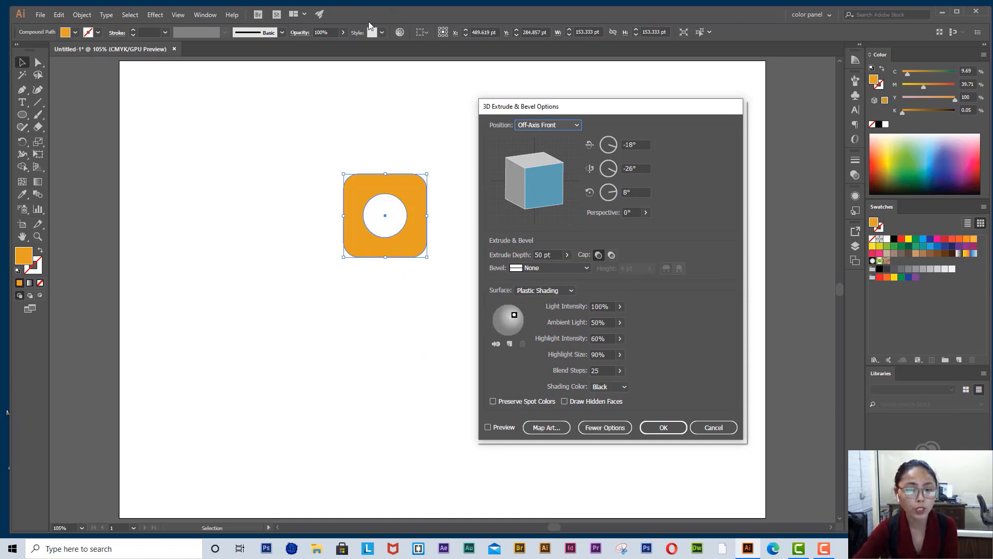
left_click(488, 429)
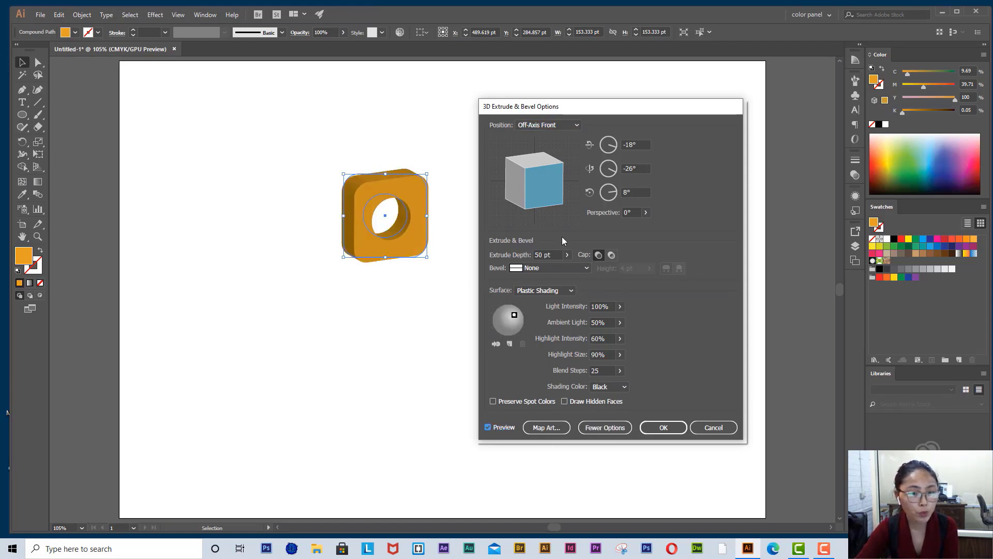
- Rotate the extruded shape to custom angles of about -20°, -29° and 10°, and set its perspective to about 24°
left_click(628, 430)
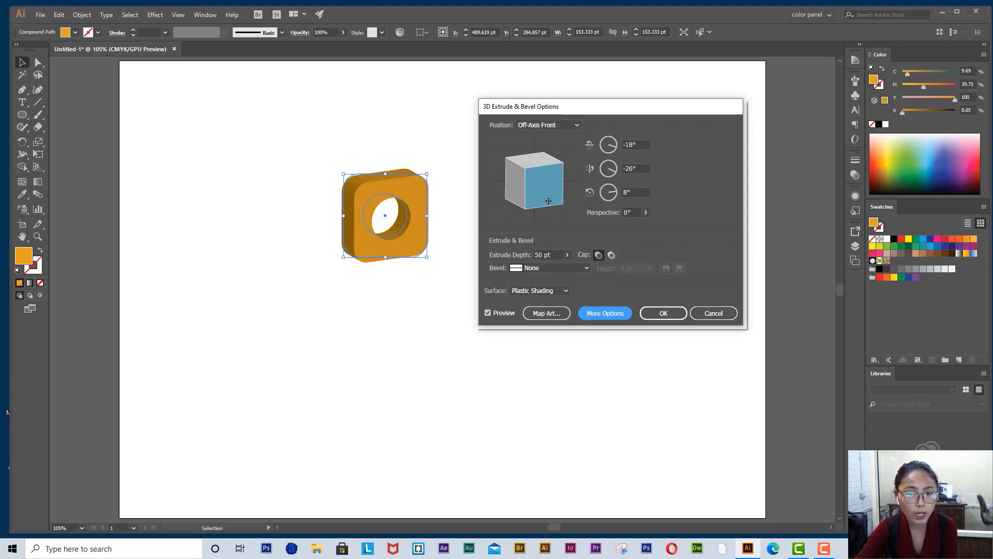
left_click_drag(548, 189, 544, 194)
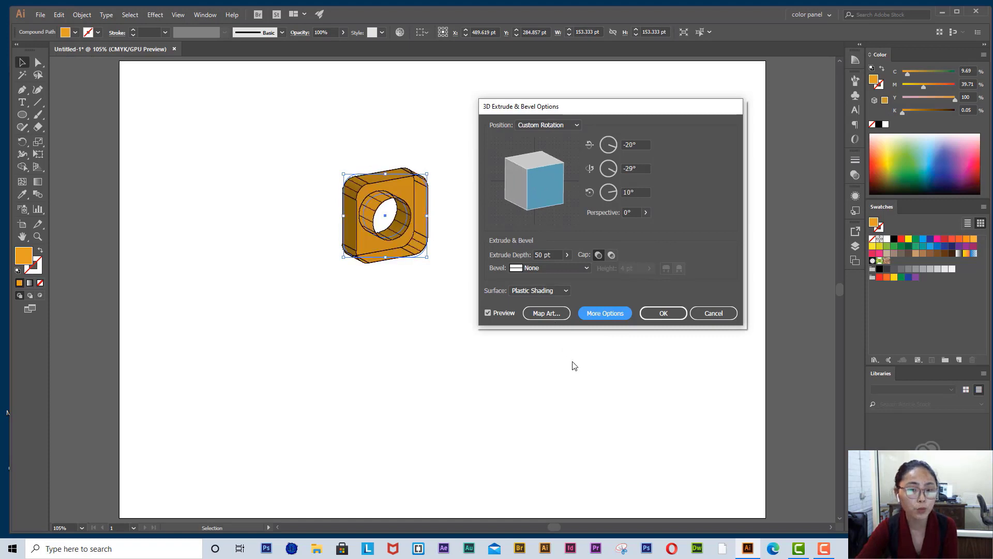
left_click(612, 316)
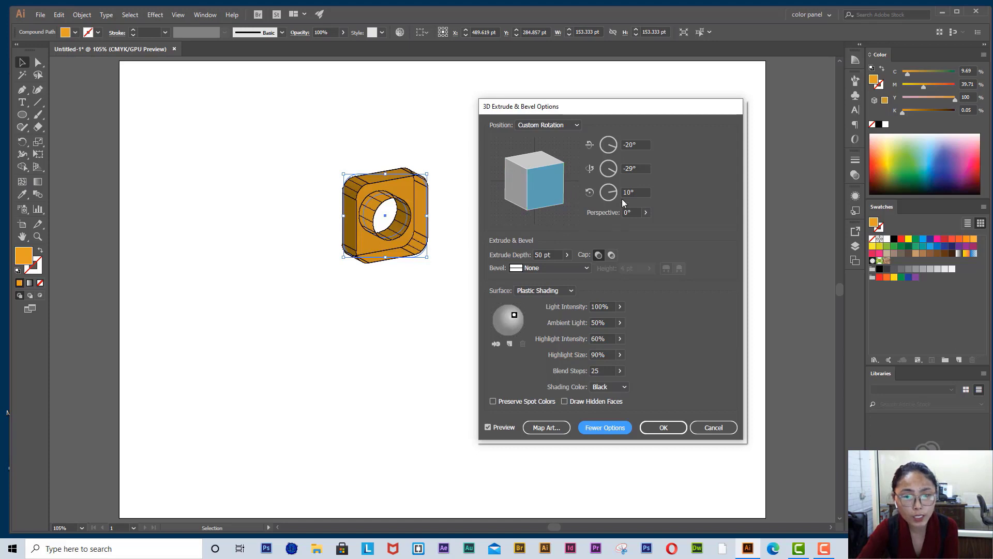
left_click(646, 212)
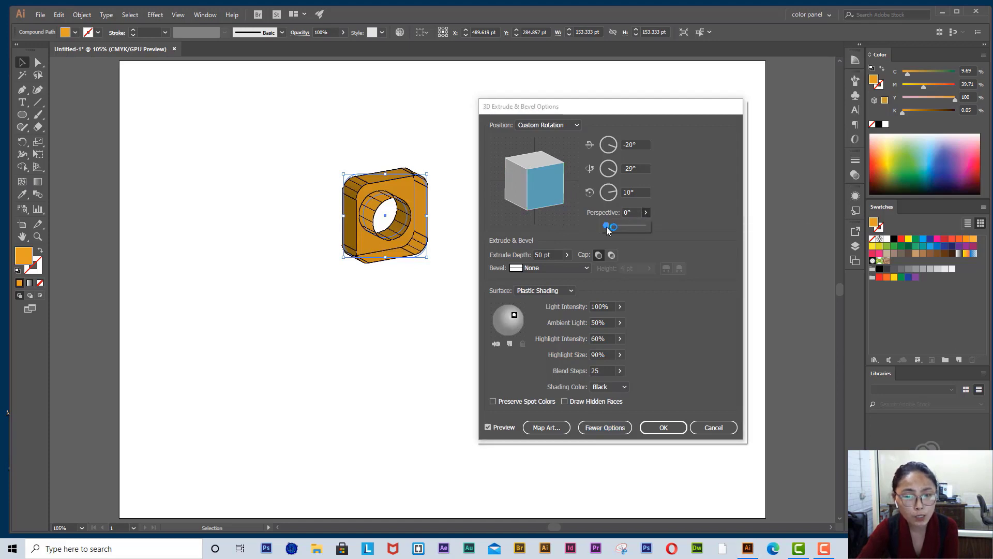
left_click_drag(608, 226, 610, 231)
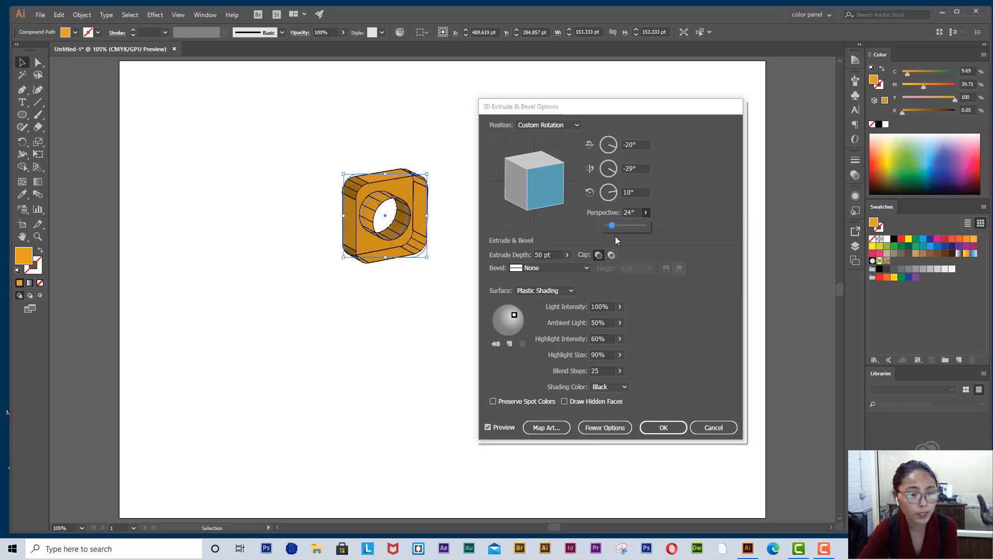
- Set the extrude depth to about 689 pt and apply the Classic bevel to the extruded shape
left_click(566, 255)
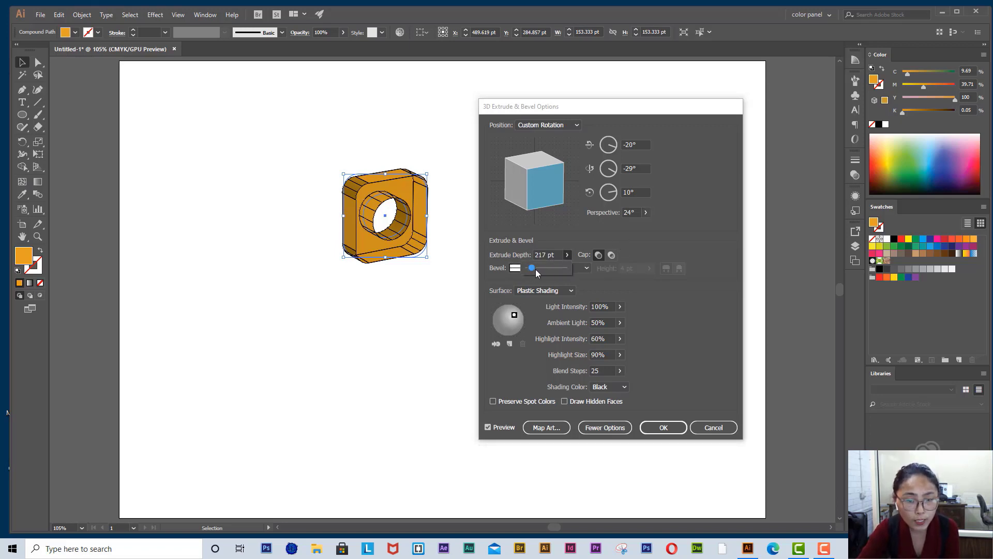
left_click_drag(545, 271, 543, 271)
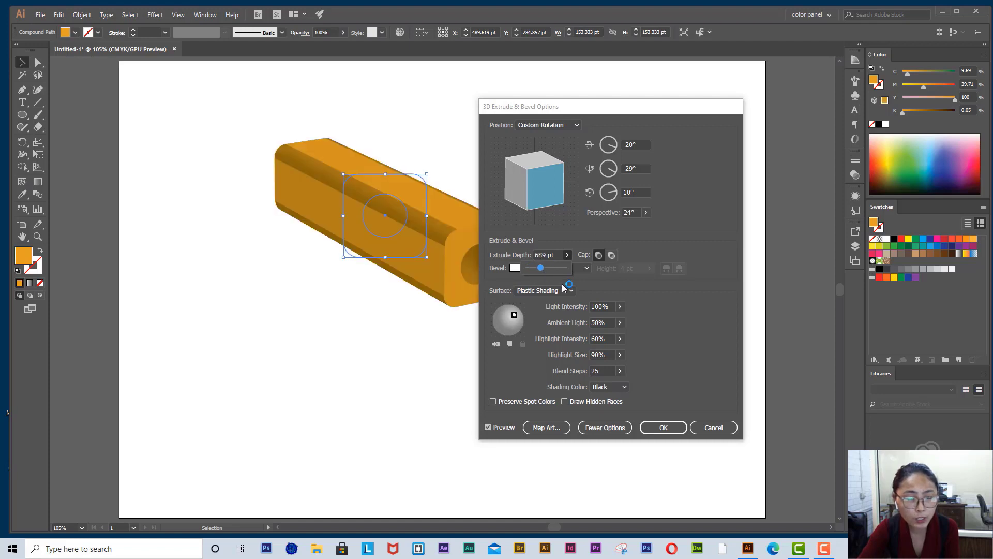
left_click_drag(636, 102, 690, 82)
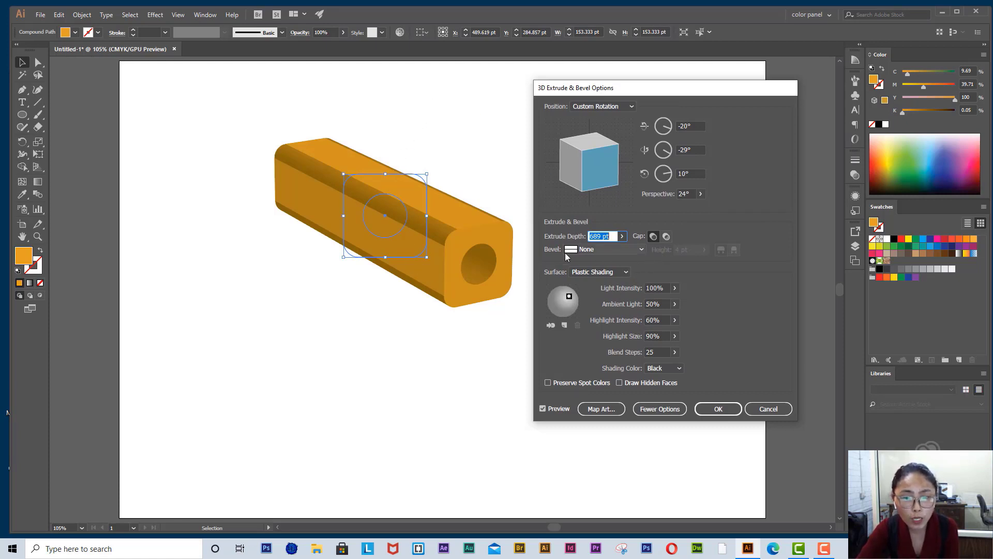
left_click(642, 249)
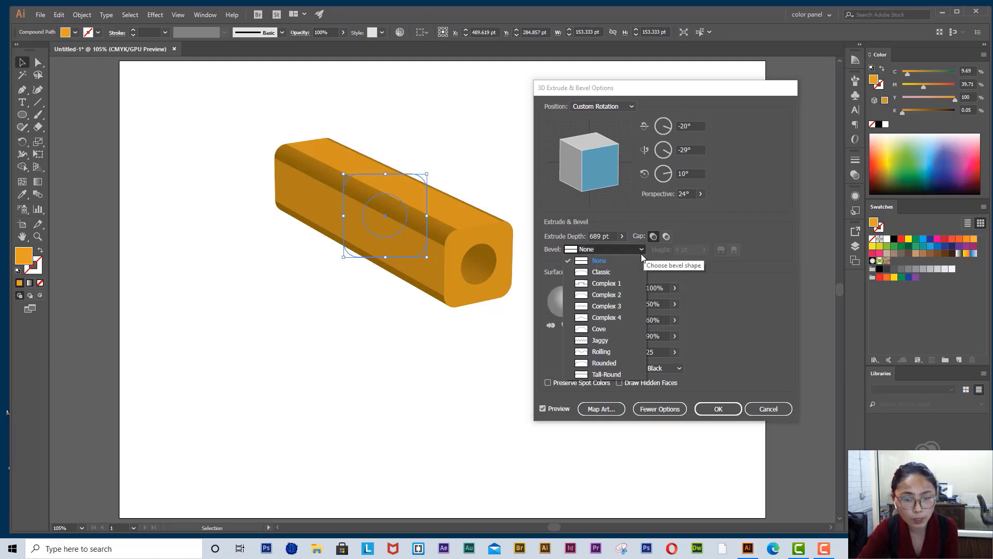
left_click(620, 273)
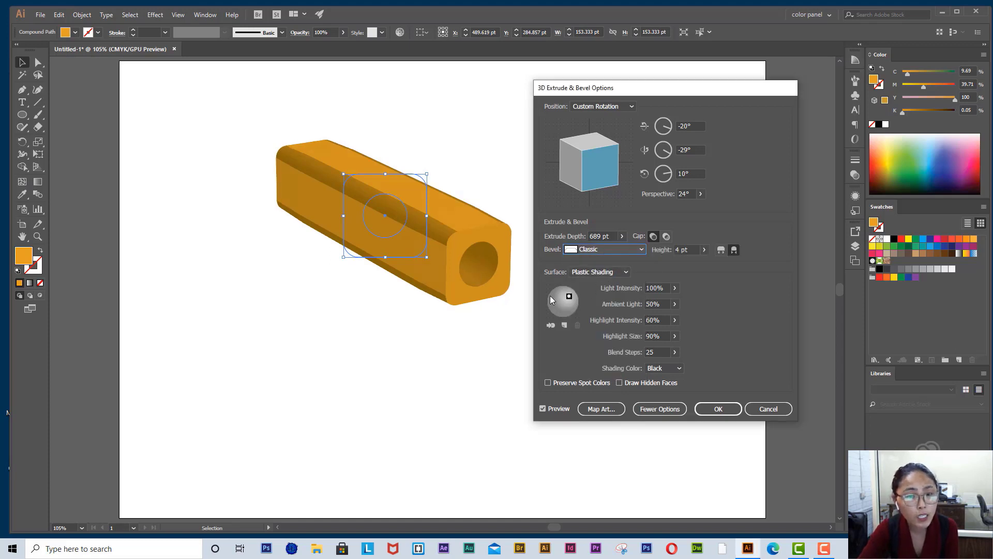
- Try the Rounded bevel on the extruded shape and return it to the Classic bevel
left_click(641, 249)
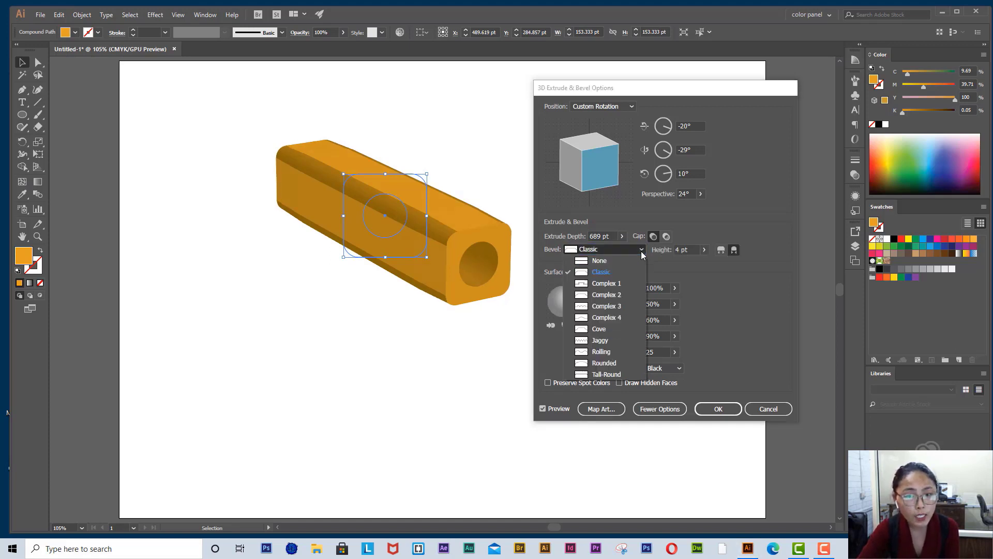
left_click(612, 363)
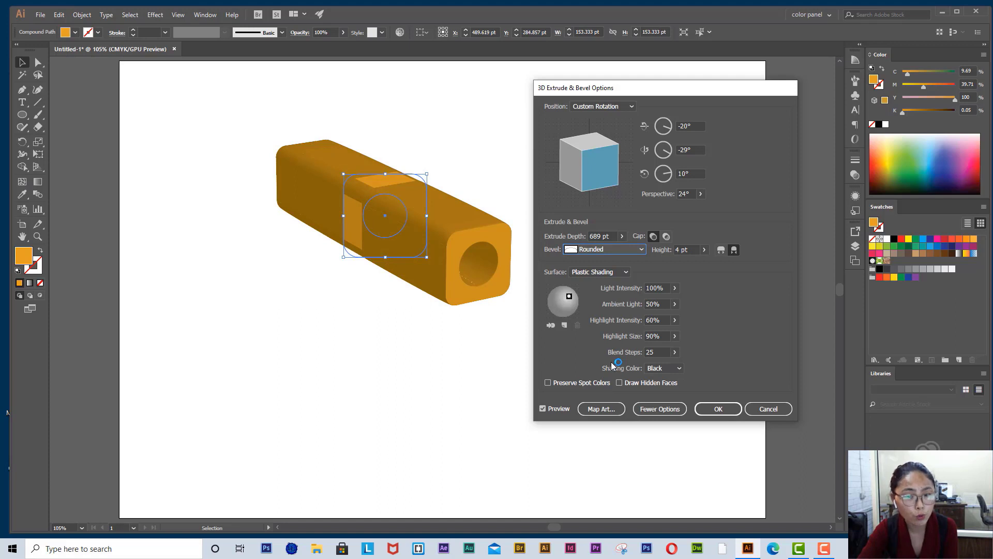
left_click(640, 253)
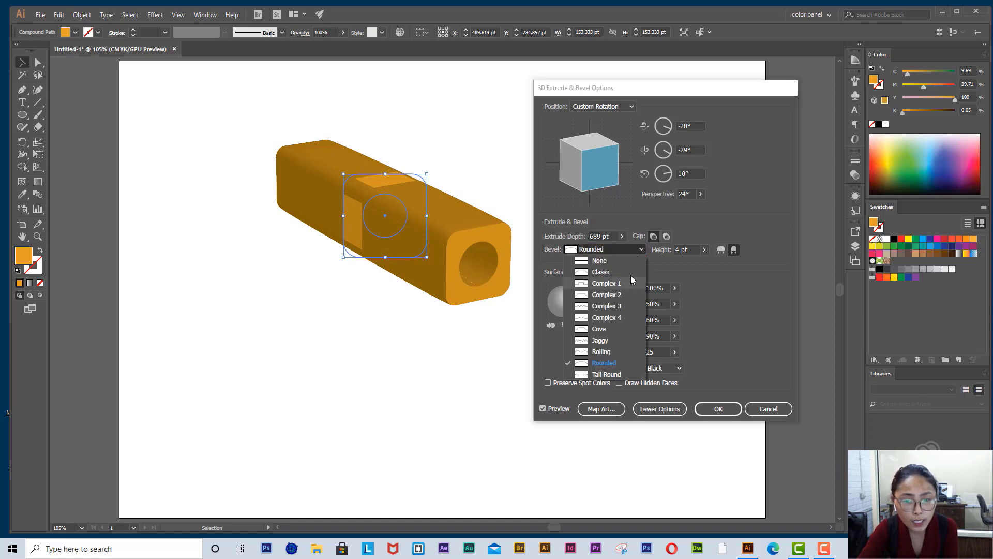
left_click(630, 272)
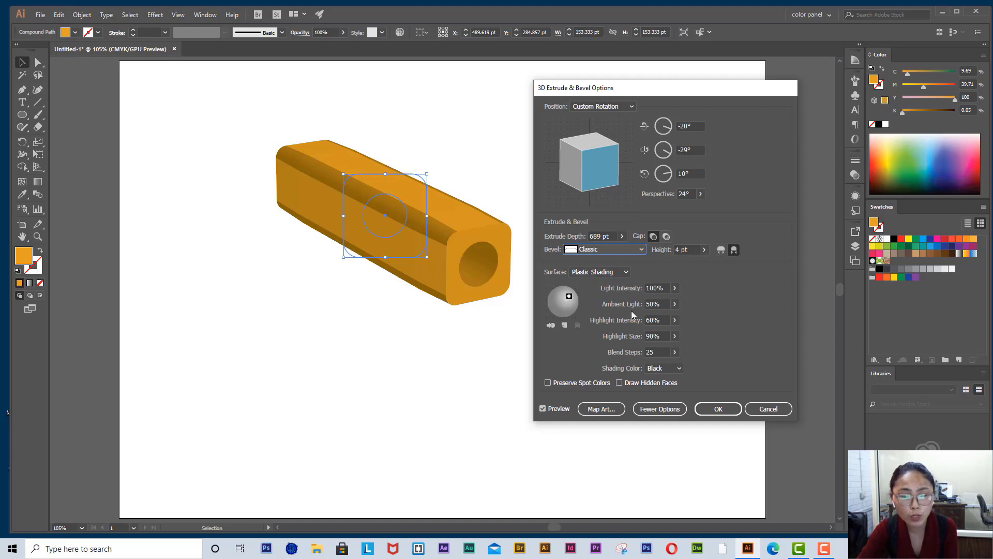
- Try No Shading, Wireframe and Diffuse Shading on the extruded shape's surface and return it to Plastic Shading
left_click(623, 269)
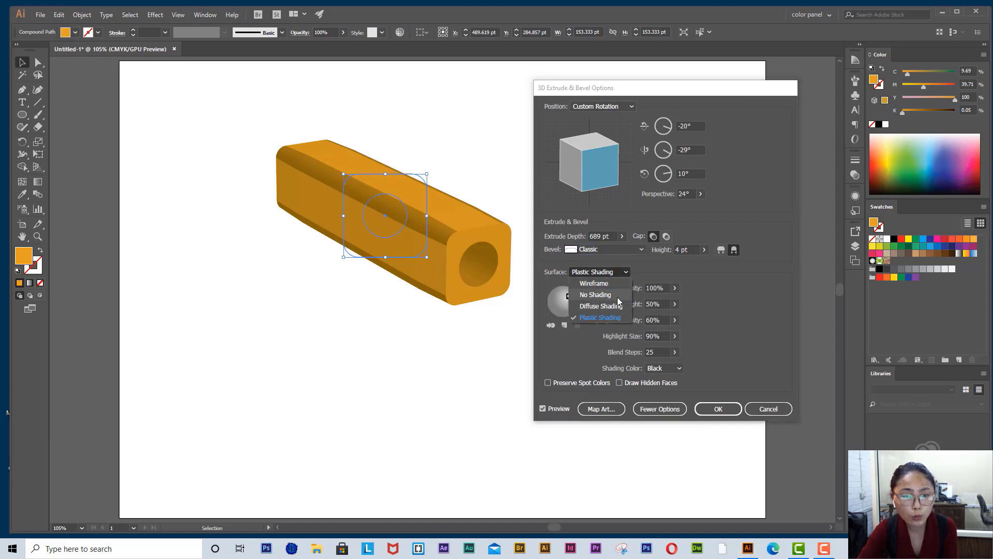
left_click(617, 297)
left_click(618, 273)
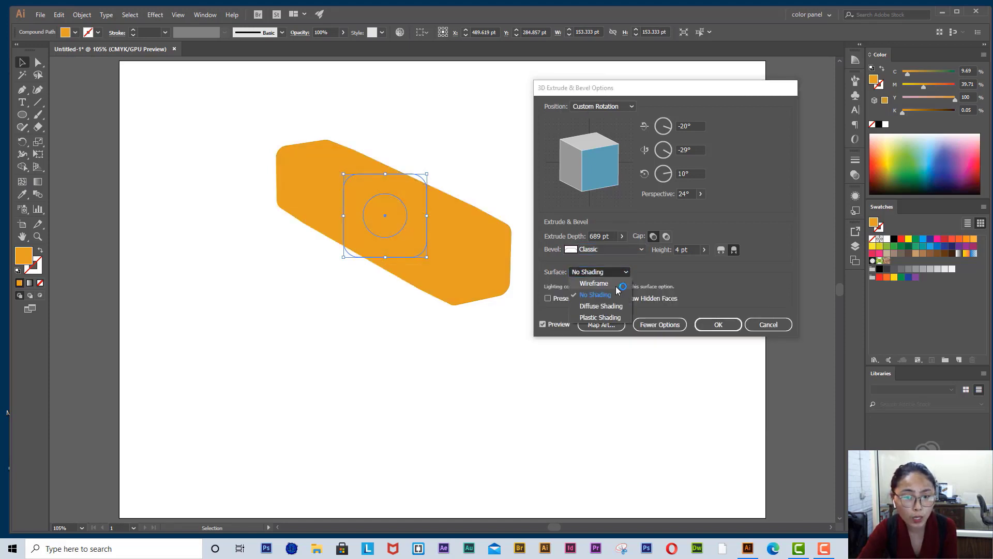
left_click(616, 286)
left_click(625, 272)
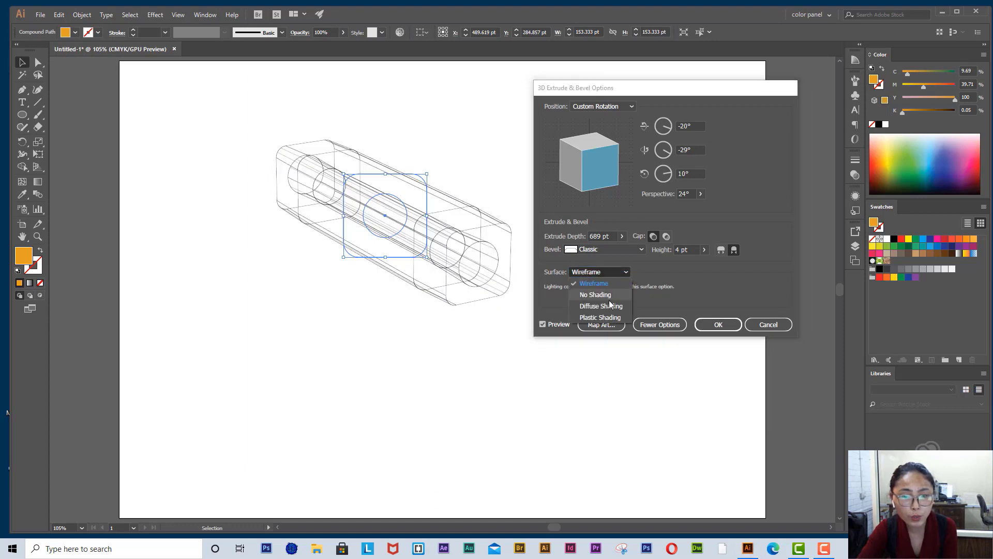
left_click(609, 305)
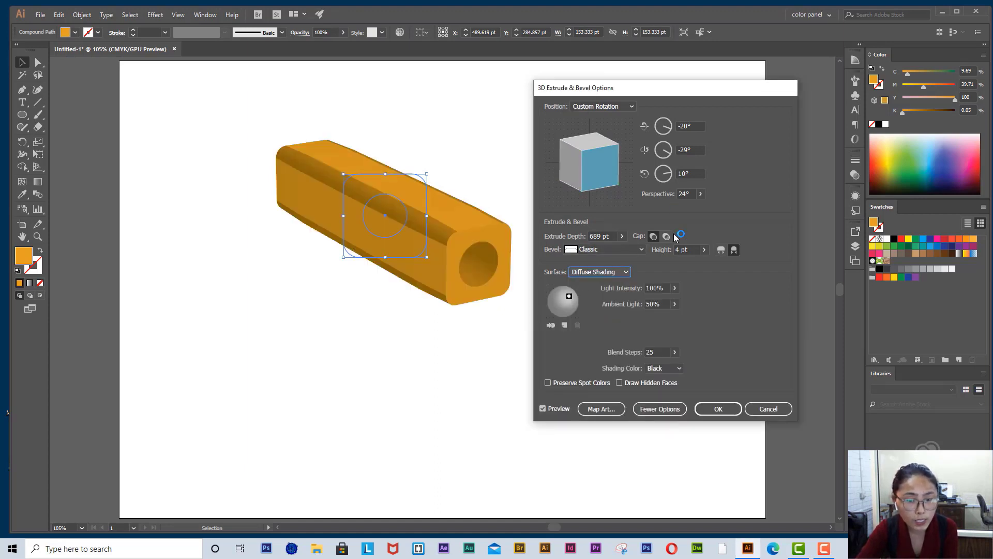
left_click(622, 273)
left_click(616, 317)
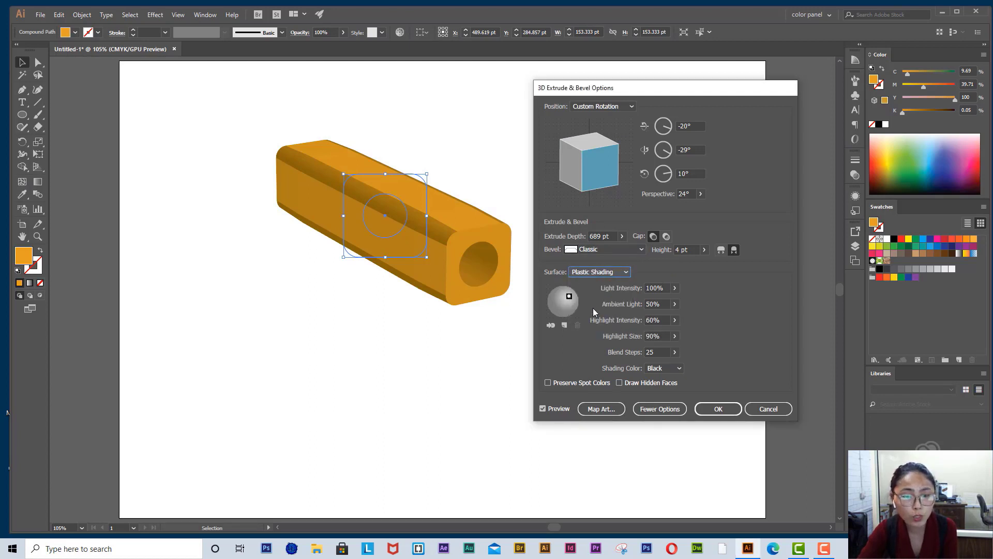
- Apply Diffuse Shading to the surface and move the light slightly upward on the shading sphere
left_click(626, 274)
left_click(615, 306)
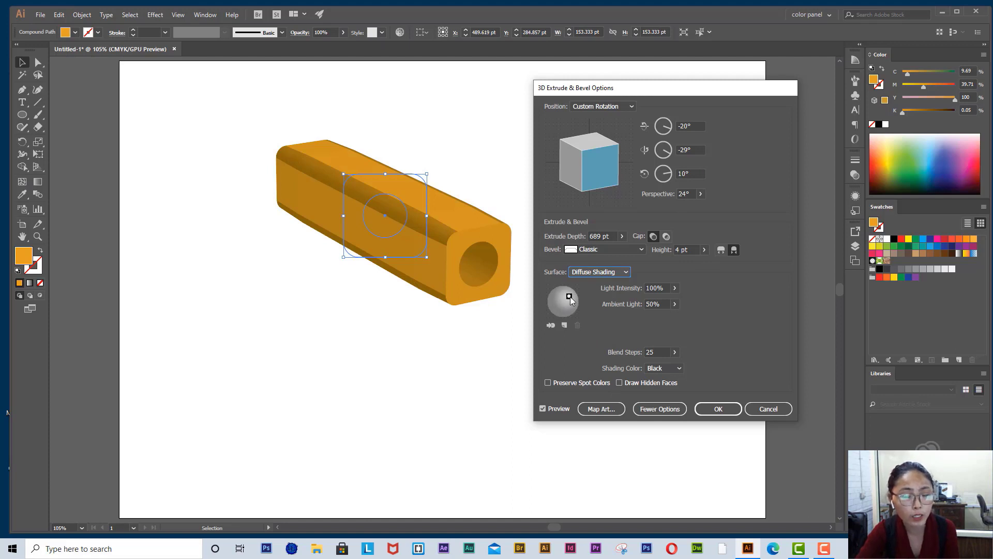
left_click_drag(570, 298, 570, 294)
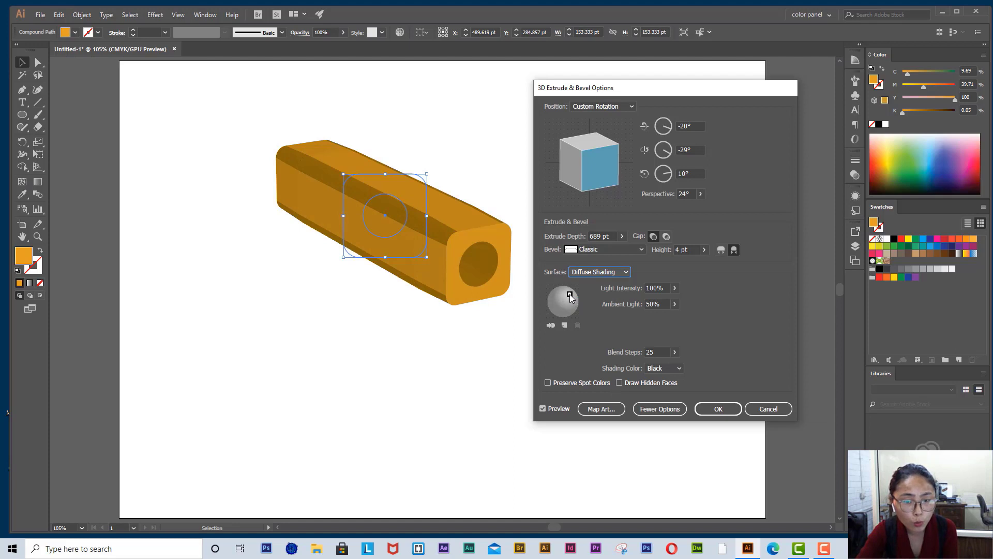
- Reduce the extrude depth to about 106 pt and the perspective to about 18°
left_click(623, 236)
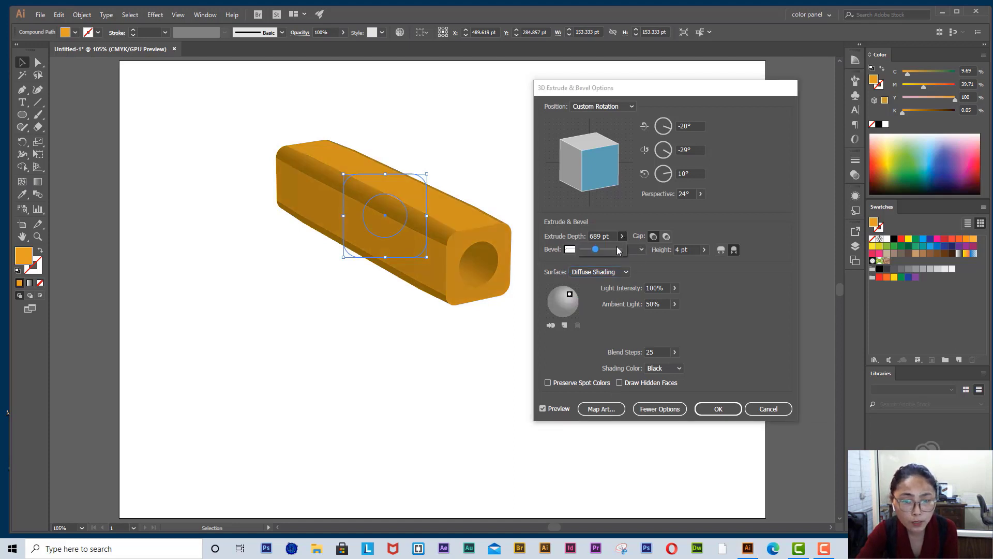
left_click_drag(596, 252, 585, 255)
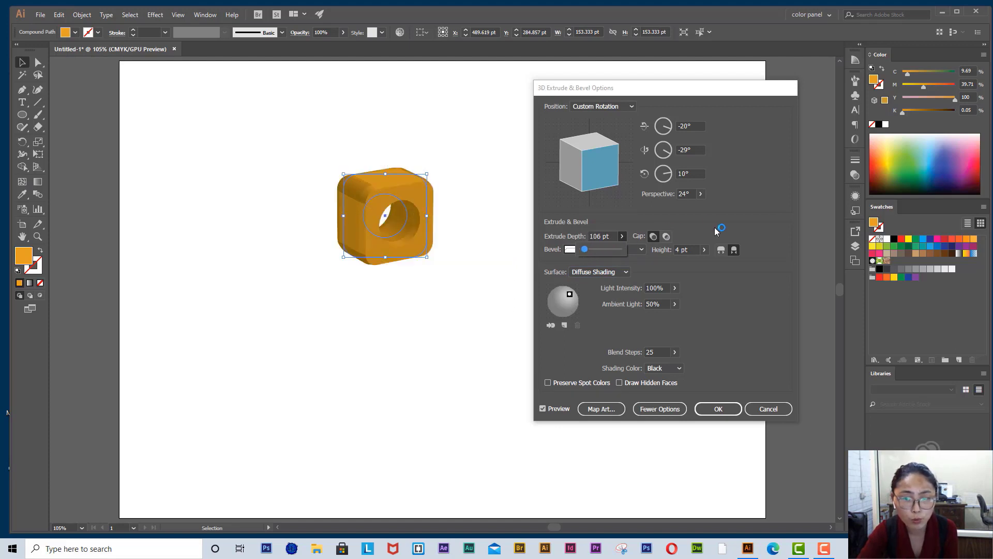
left_click(701, 194)
left_click_drag(668, 208, 665, 208)
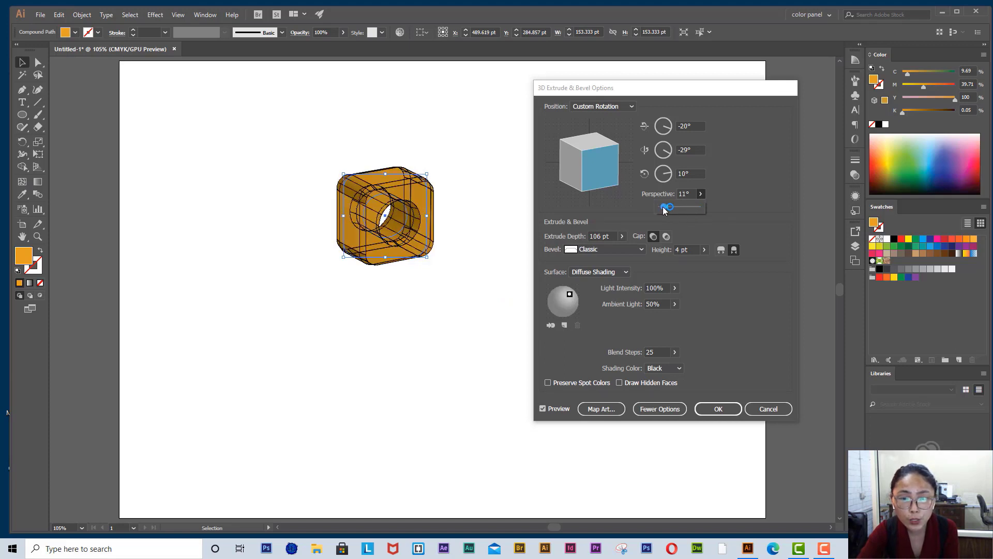
left_click_drag(665, 208, 666, 208)
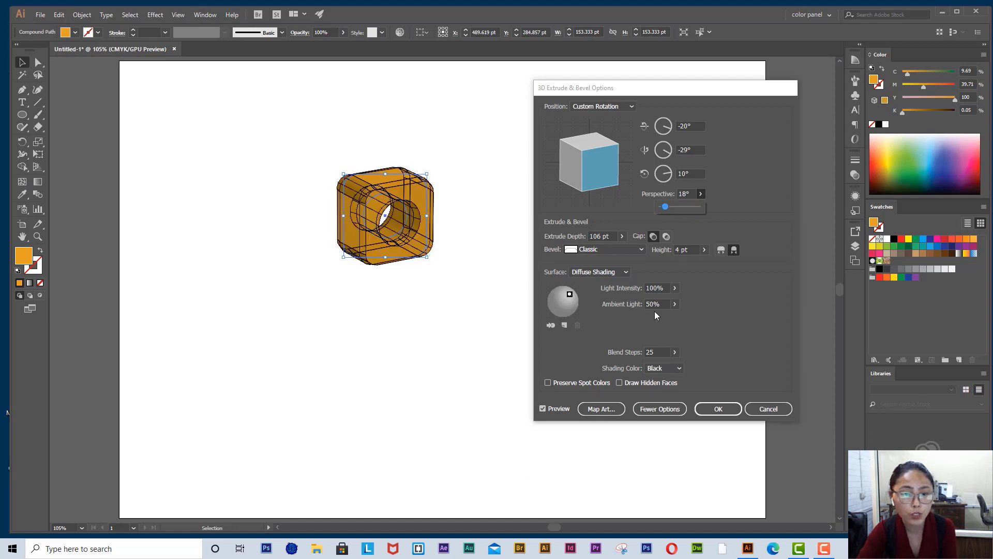
- Try the Wireframe surface on the shortened shape and switch it to Plastic Shading
left_click(626, 271)
left_click(626, 271)
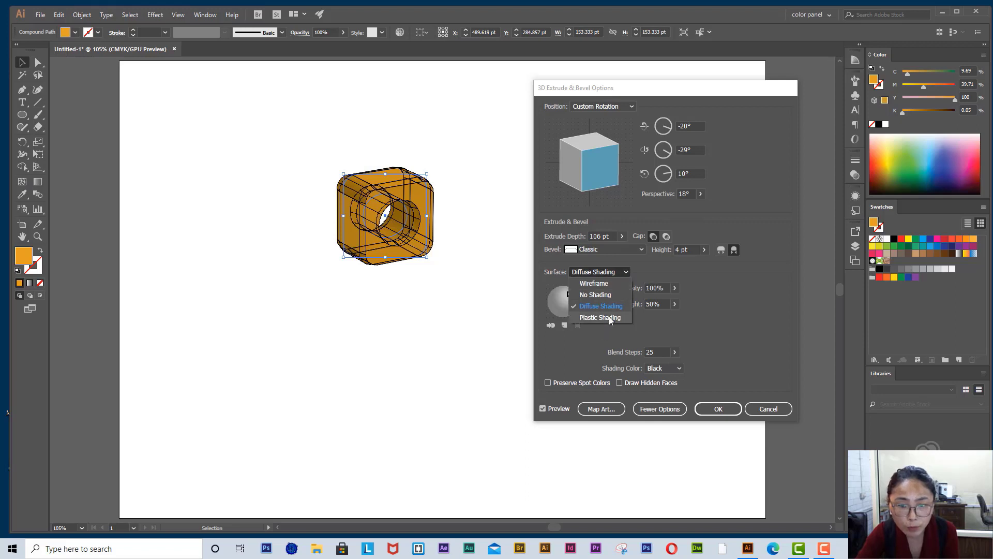
left_click(609, 284)
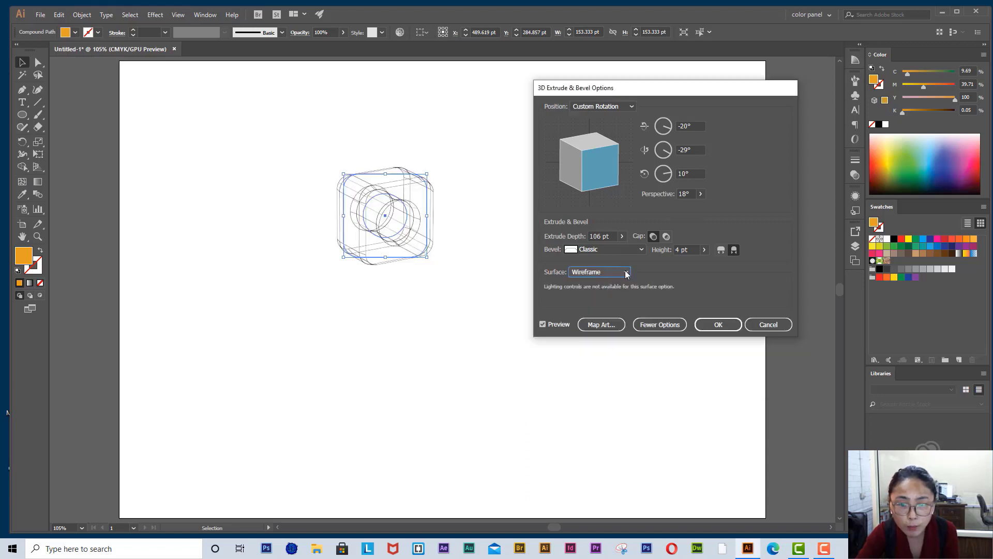
left_click(626, 272)
left_click(609, 317)
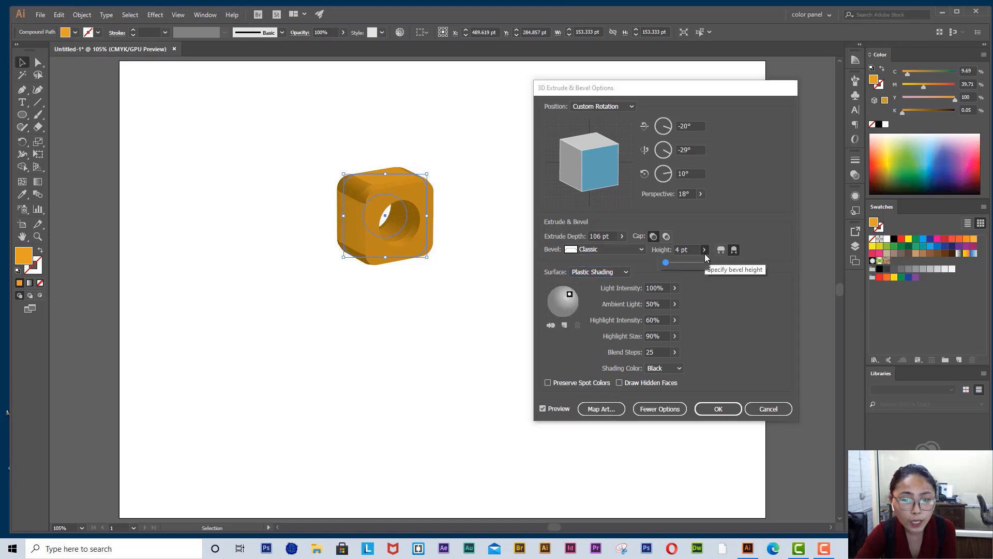
- Set the bevel height to 10 pt and move the light toward the upper-right edge of the shading sphere
left_click(704, 250)
left_click_drag(671, 263, 668, 264)
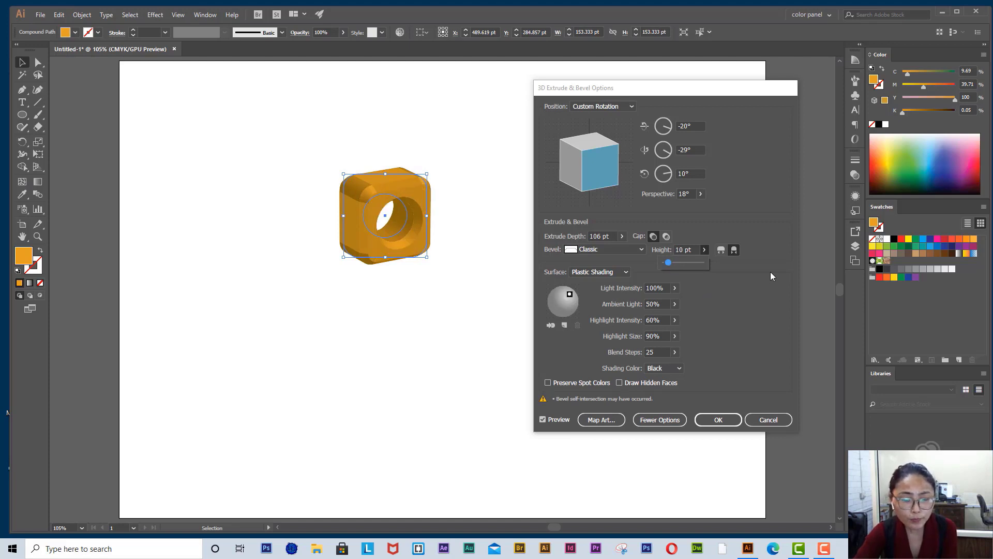
left_click(569, 295)
left_click_drag(570, 294, 575, 302)
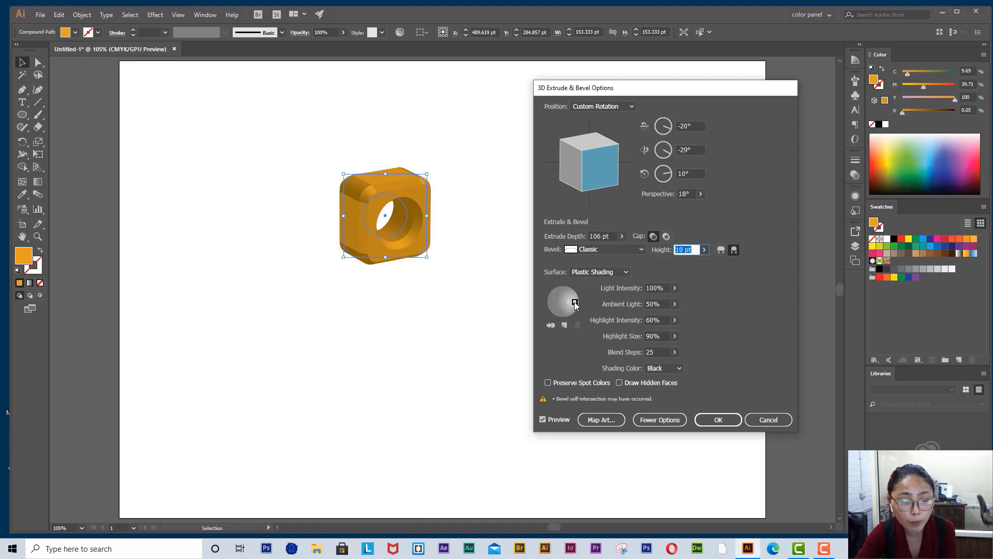
left_click_drag(575, 300, 574, 296)
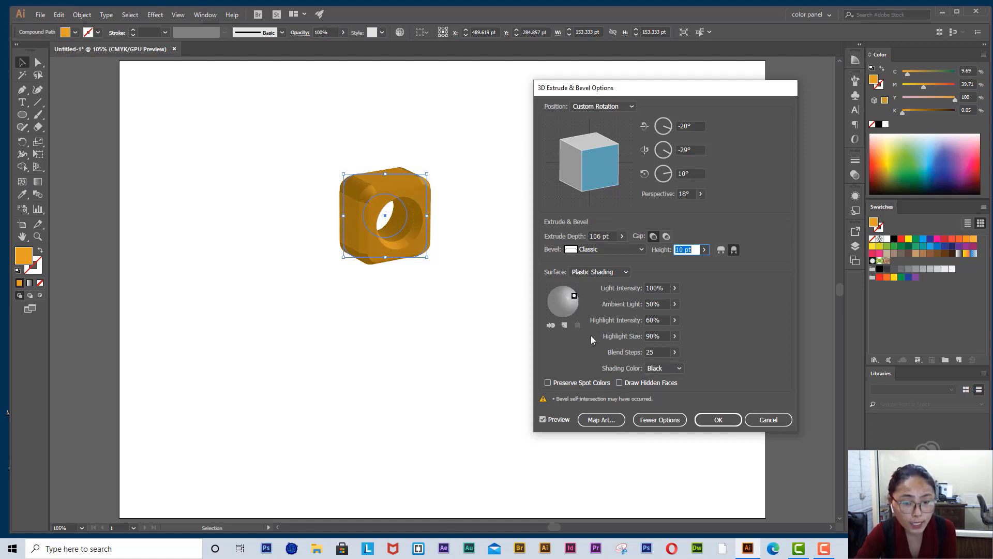
- Add a second light, spread the two lights across the shading sphere, and delete one so only the upper-left light is left
left_click(565, 325)
left_click(565, 325)
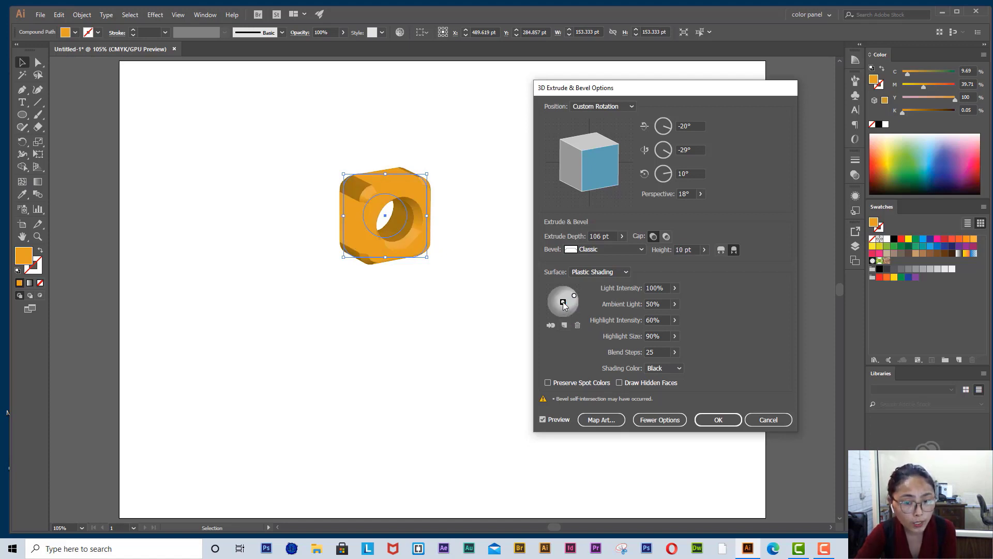
mouse_move(563, 302)
left_mouse_down()
mouse_move(552, 305)
mouse_move(578, 310)
left_mouse_up()
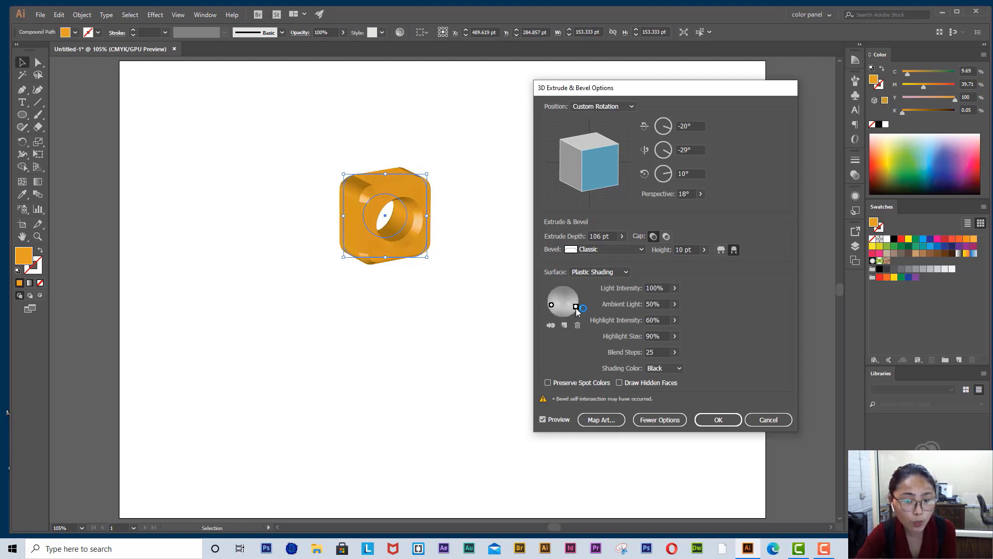
left_click(552, 305)
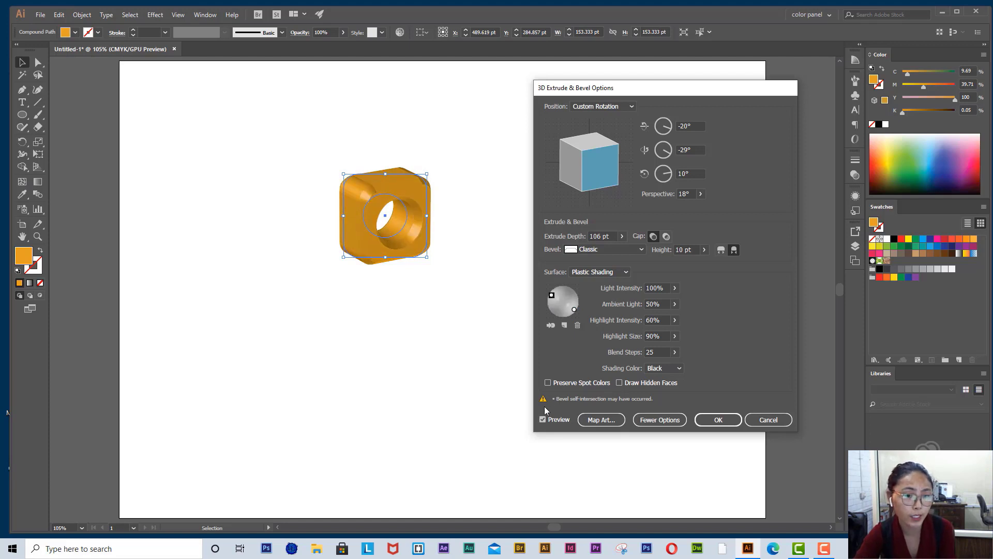
left_click(577, 325)
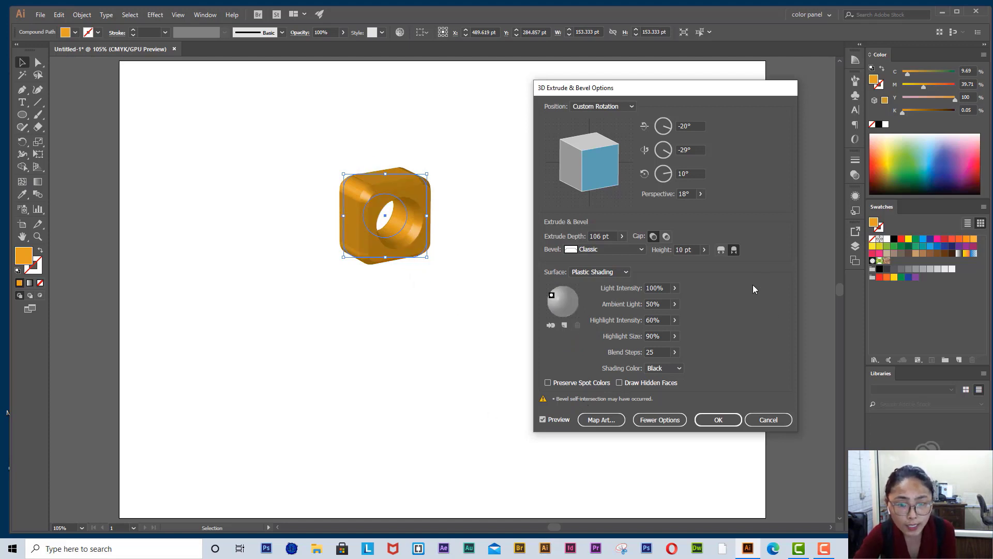
- Set the light intensity to about 82% and the ambient light to about 48%
left_click(674, 304)
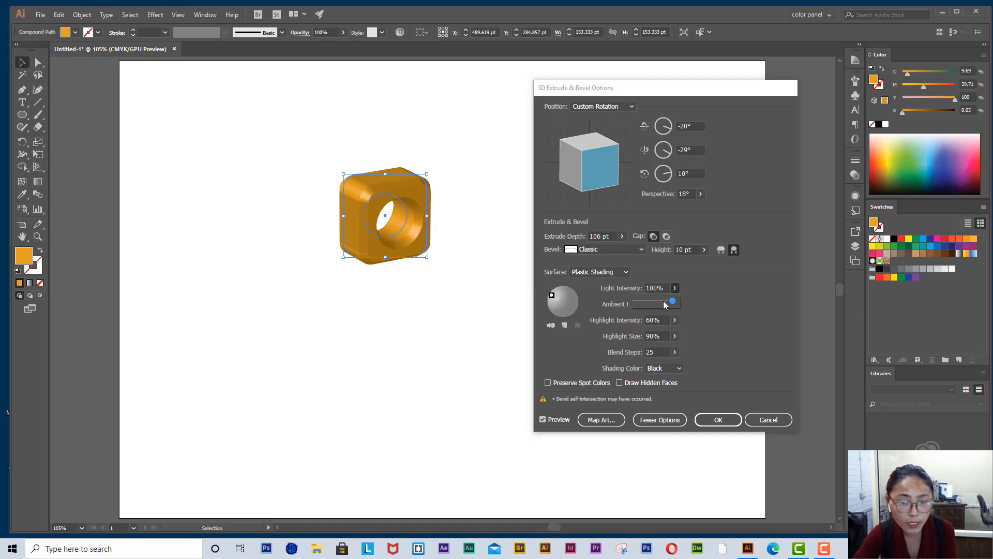
left_click_drag(673, 302, 667, 302)
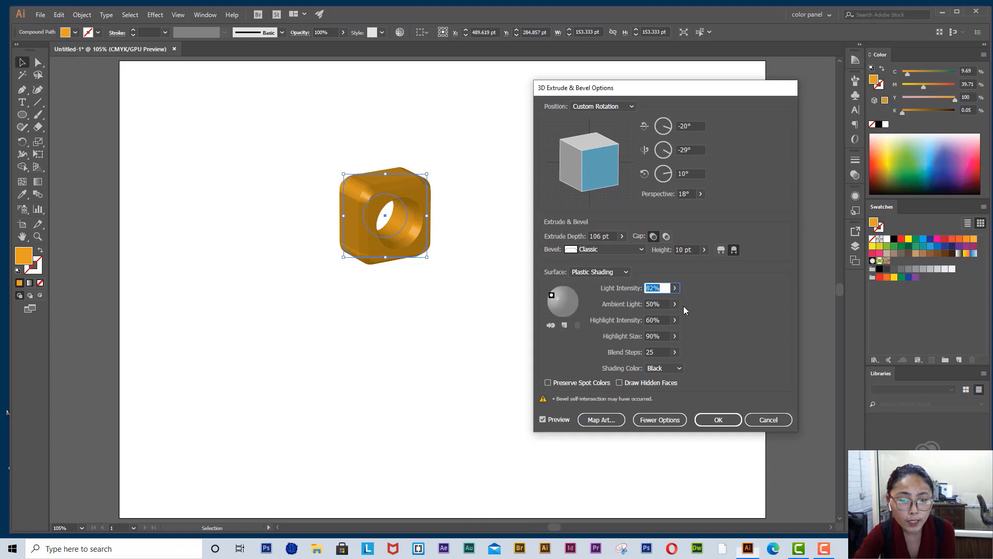
left_click(674, 304)
left_click_drag(655, 318, 654, 319)
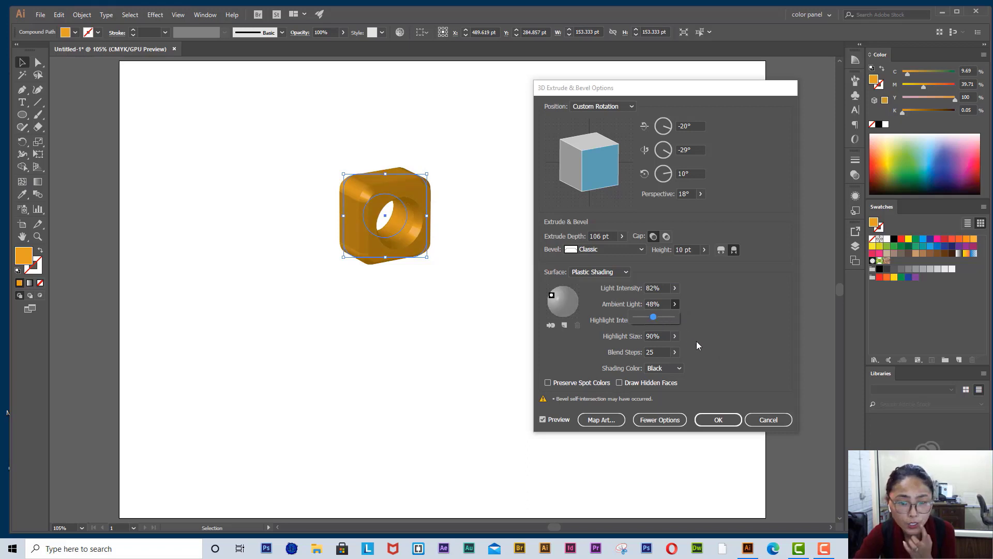
- Set the highlight size to about 68% and the blend steps to about 29, and apply the Extrude & Bevel effect
left_click(674, 335)
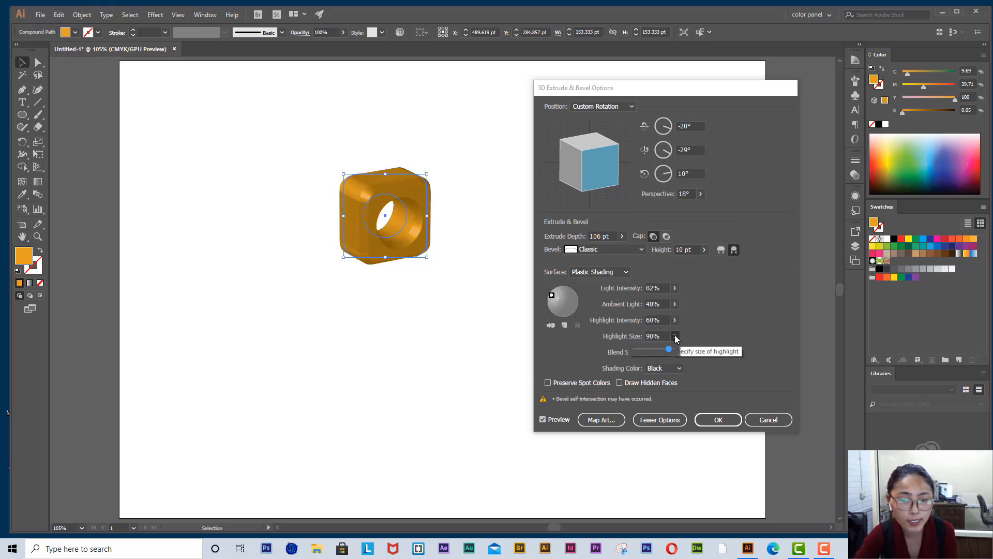
left_click_drag(669, 351, 661, 353)
left_click(692, 353)
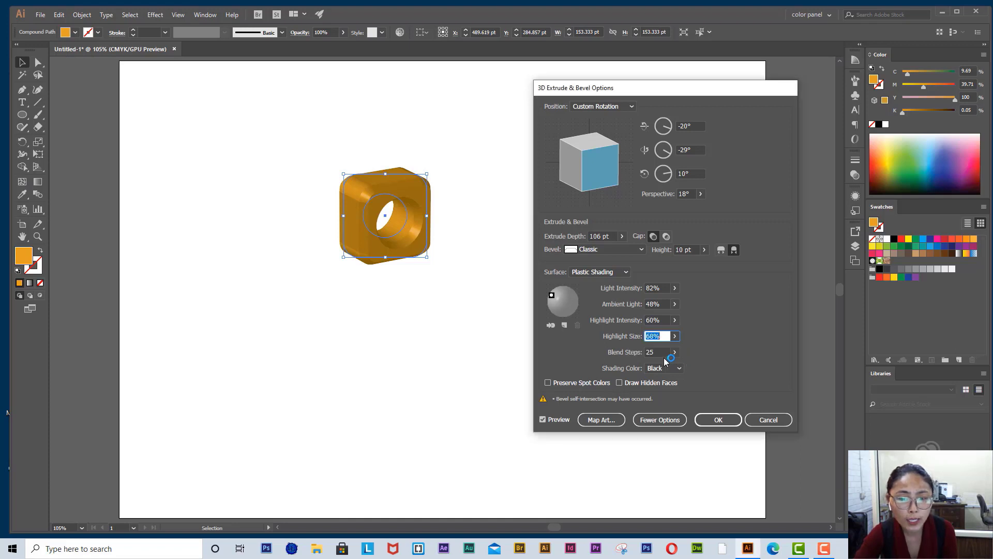
left_click(675, 351)
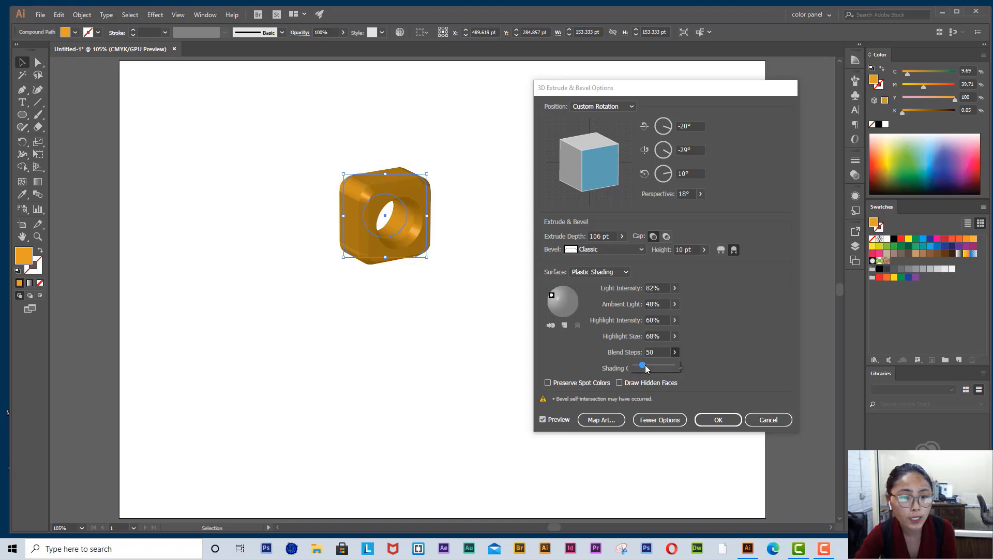
left_click_drag(644, 365, 642, 365)
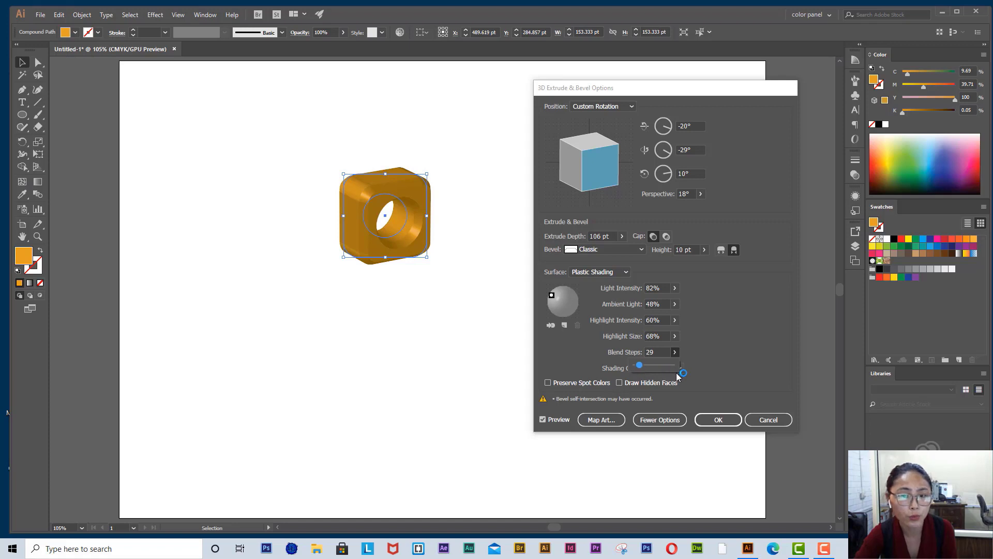
left_click(706, 361)
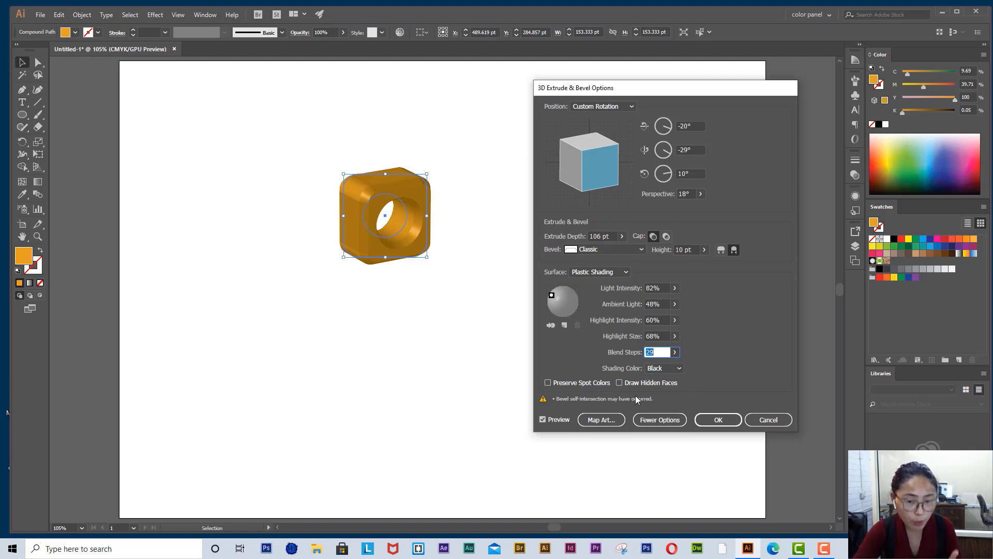
left_click(734, 250)
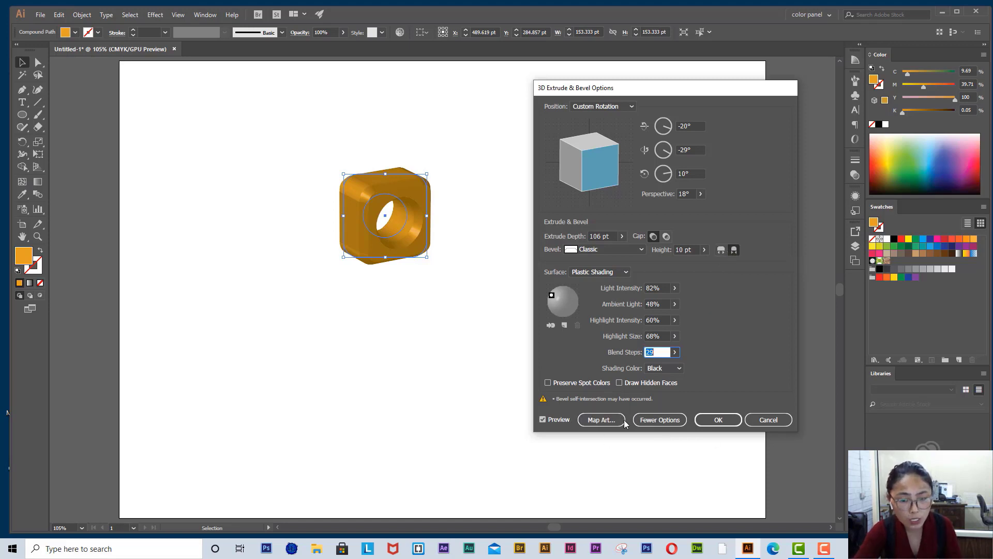
left_click(725, 420)
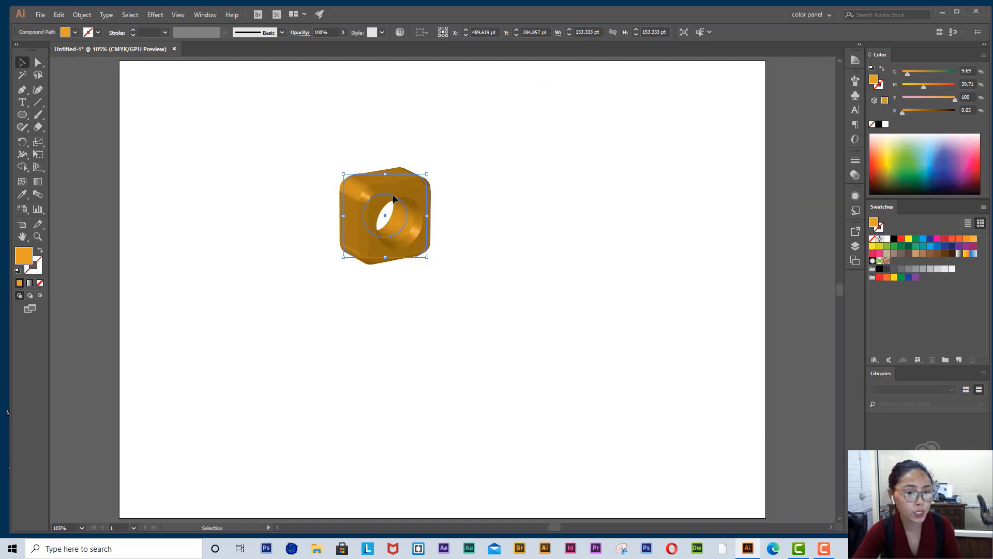
- Move the orange 3D block to the artboard's lower-left area and add the text "YES" in the upper middle
left_click_drag(391, 196, 226, 293)
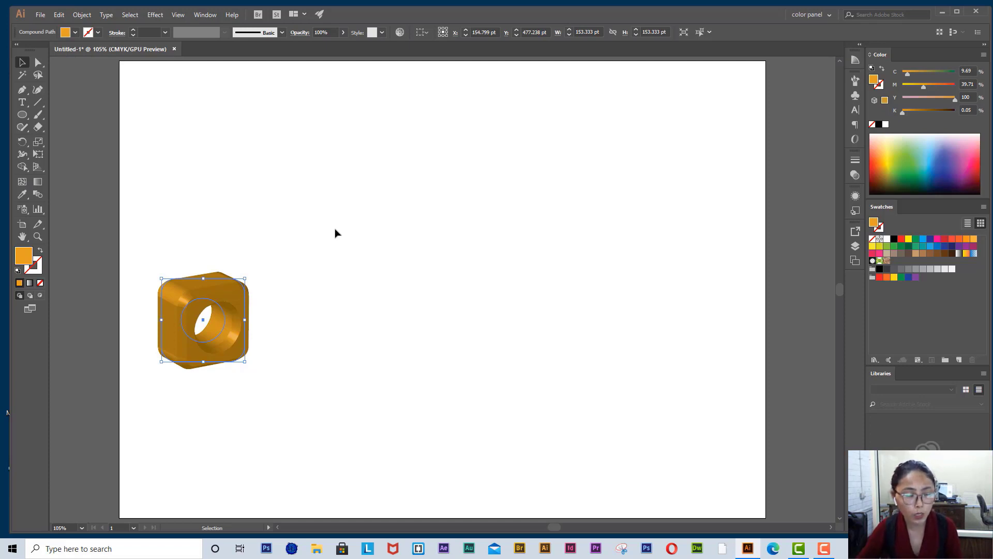
left_click(23, 103)
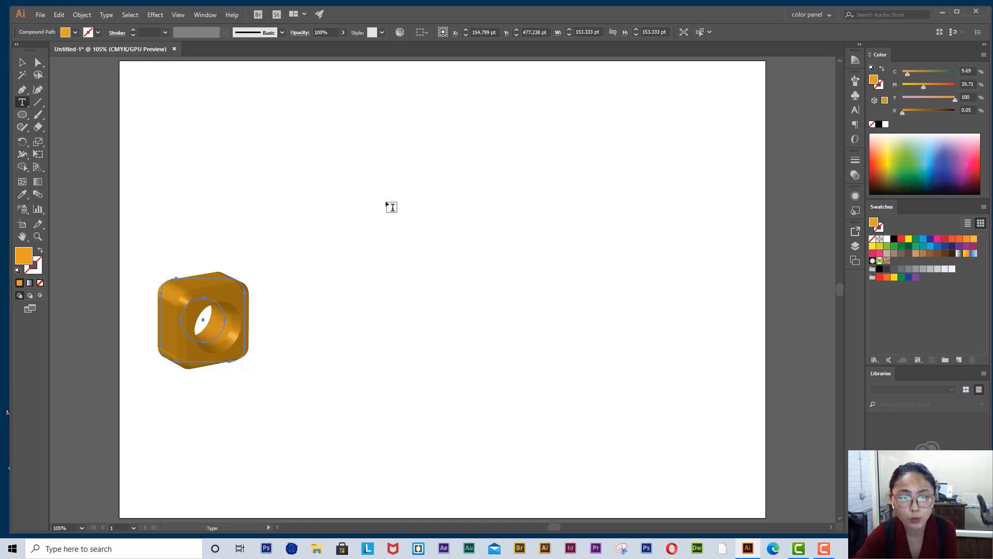
left_click(381, 195)
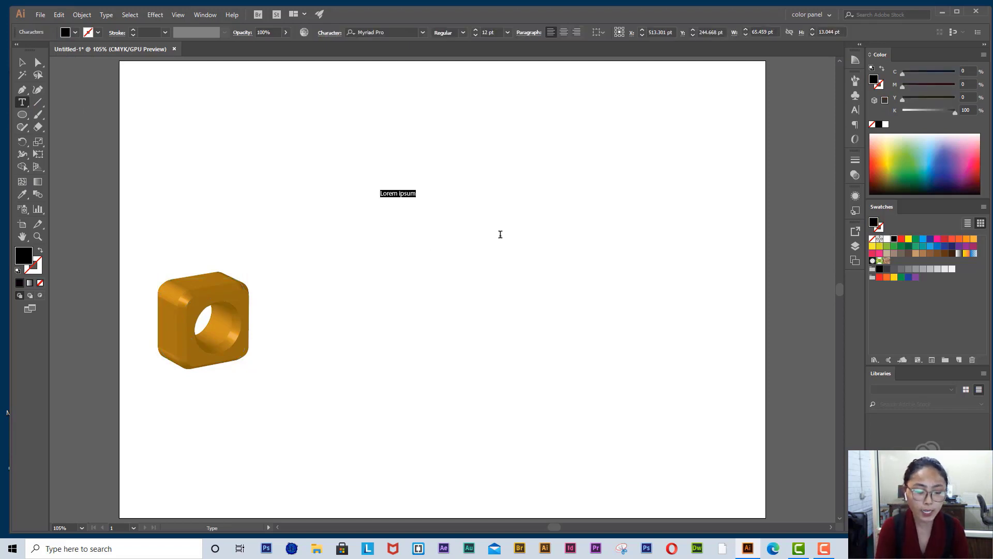
type("YES")
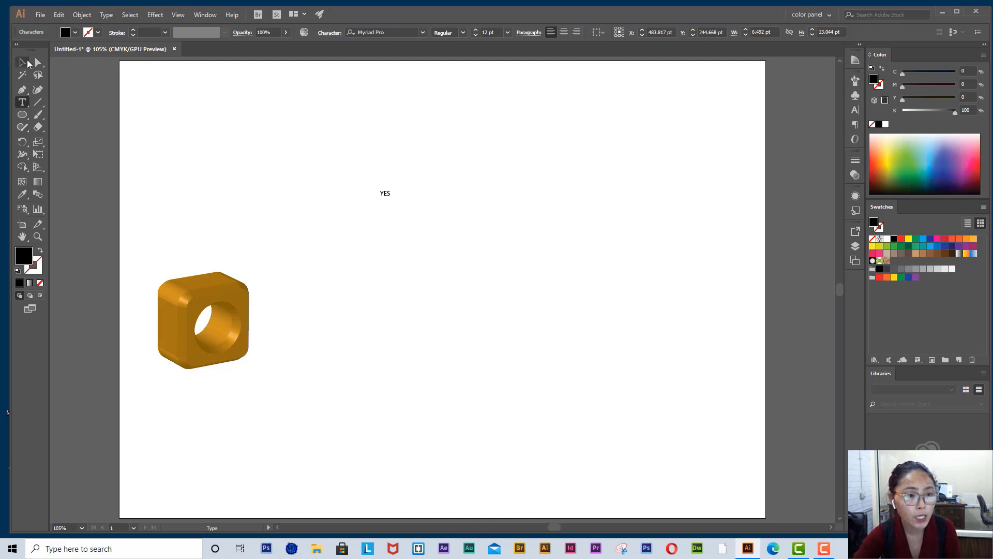
left_click(27, 63)
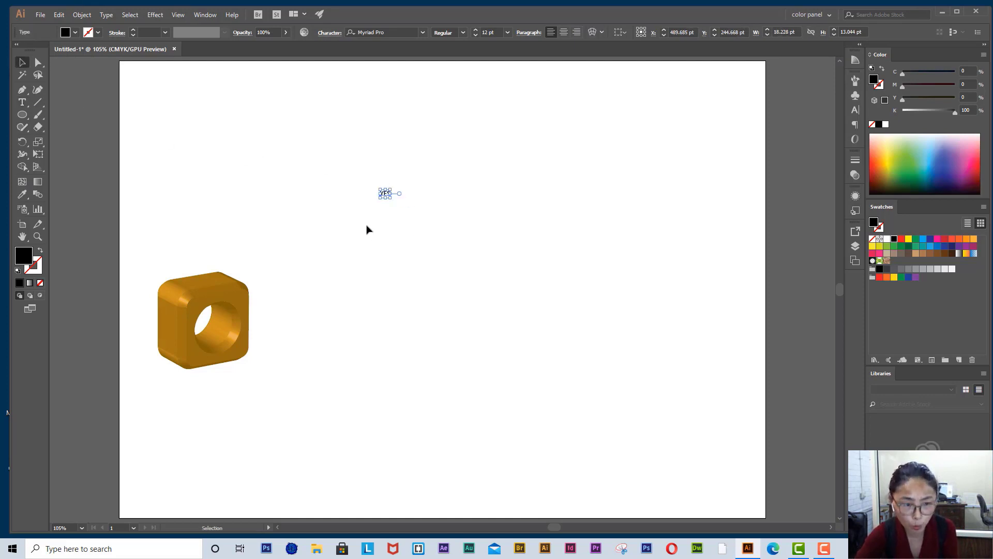
- Set the YES text's fill to a dark green of about C 87, M 33, Y 100, K 27
double_click(21, 260)
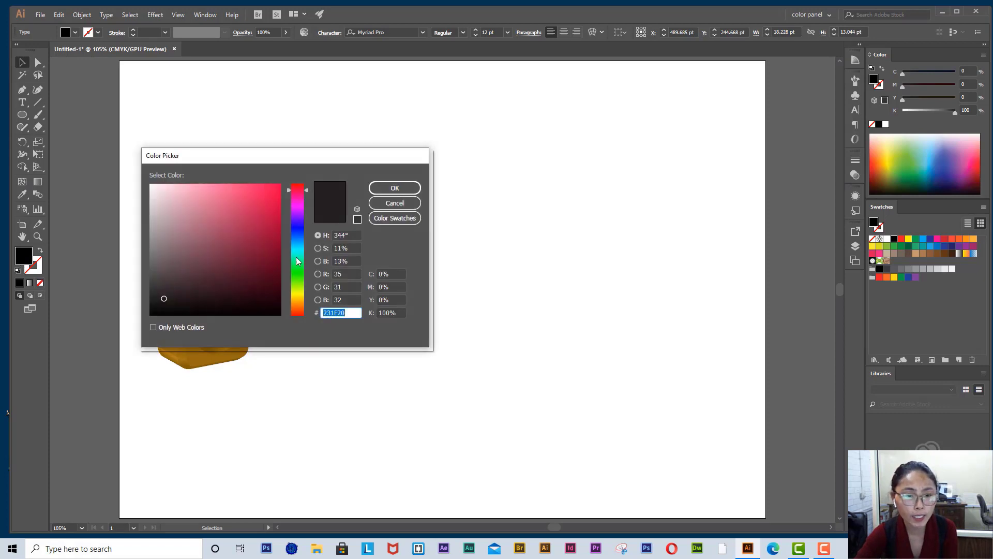
left_click(300, 238)
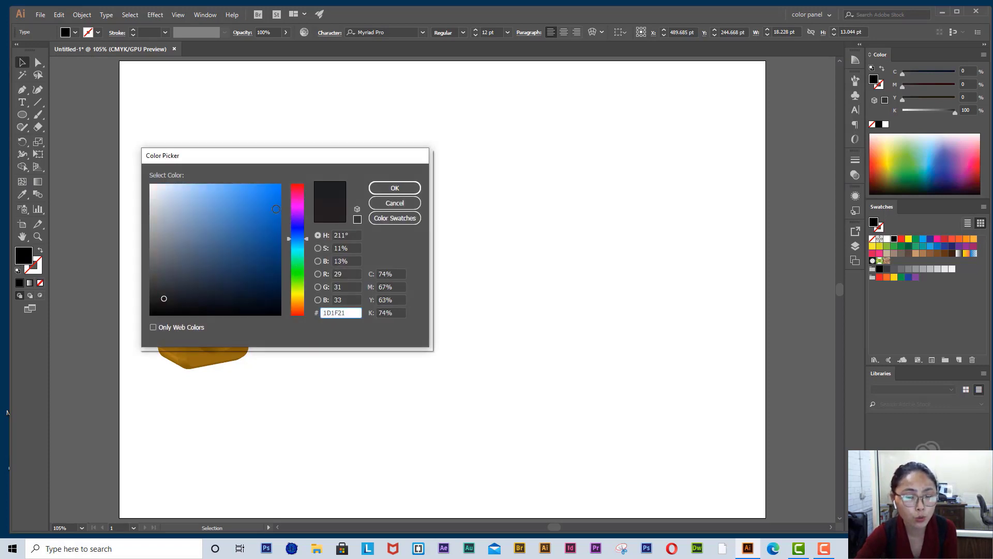
left_click(268, 206)
left_click(267, 188)
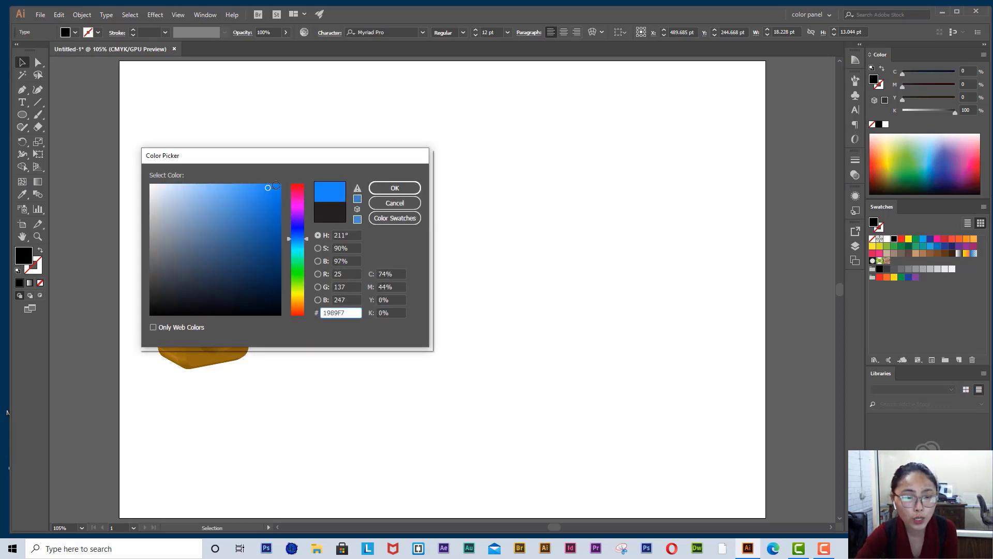
left_click(298, 190)
left_click(275, 262)
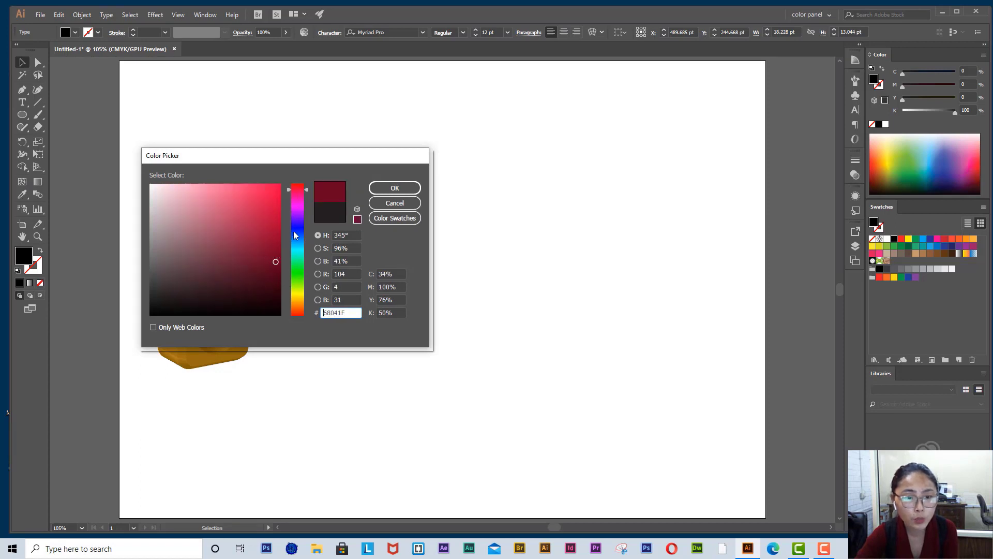
left_click(268, 239)
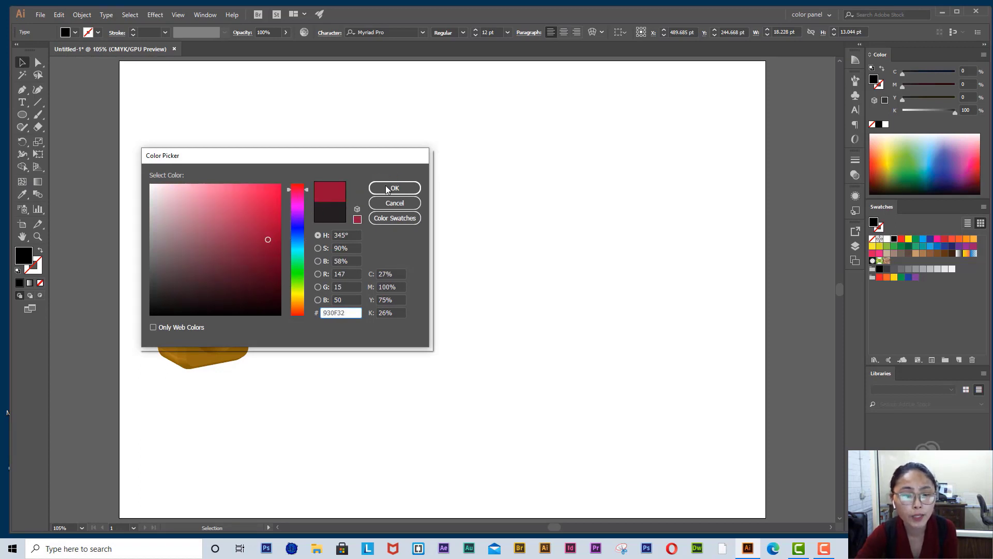
left_click(298, 275)
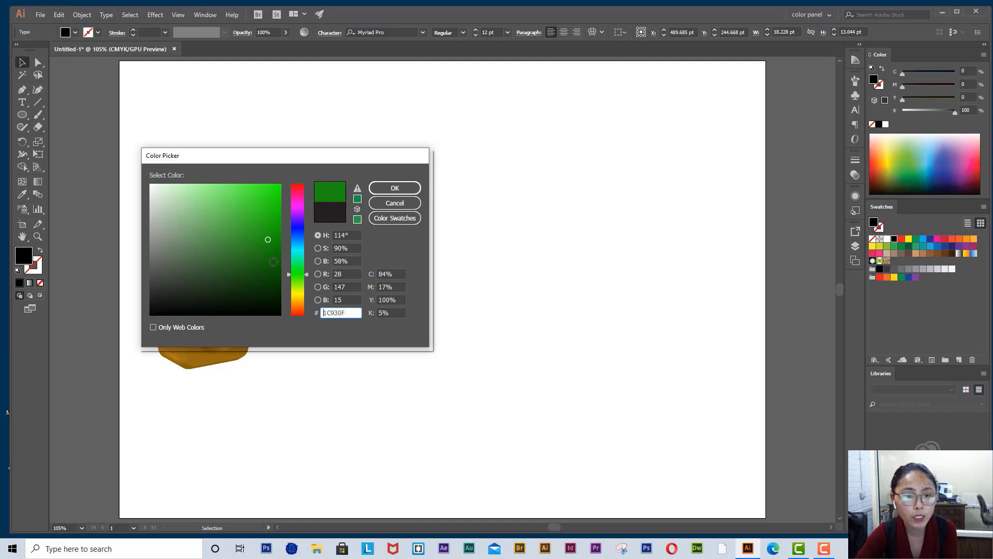
left_click(273, 262)
left_click(394, 188)
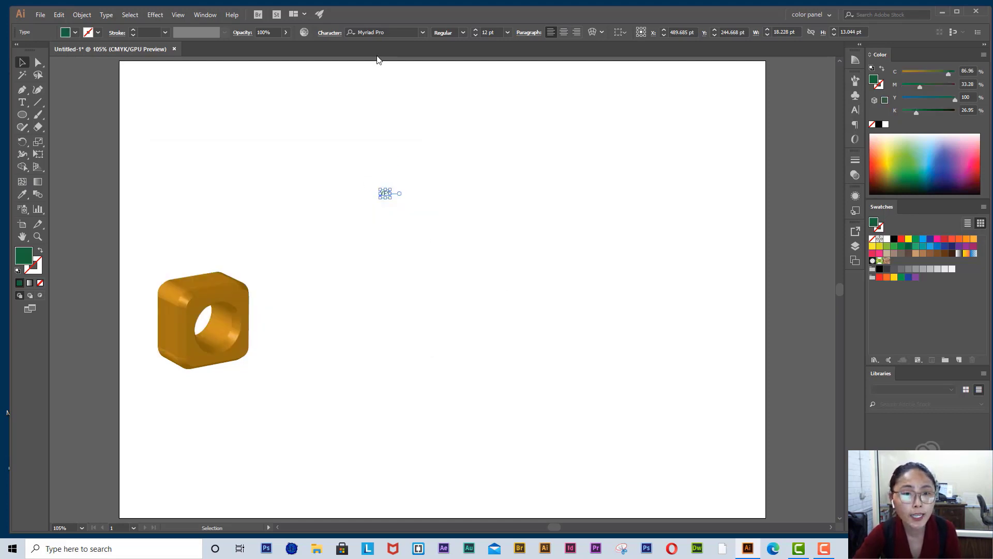
- Set the YES text's font to Calibri Bold and enlarge it to about 114 pt
left_click(394, 30)
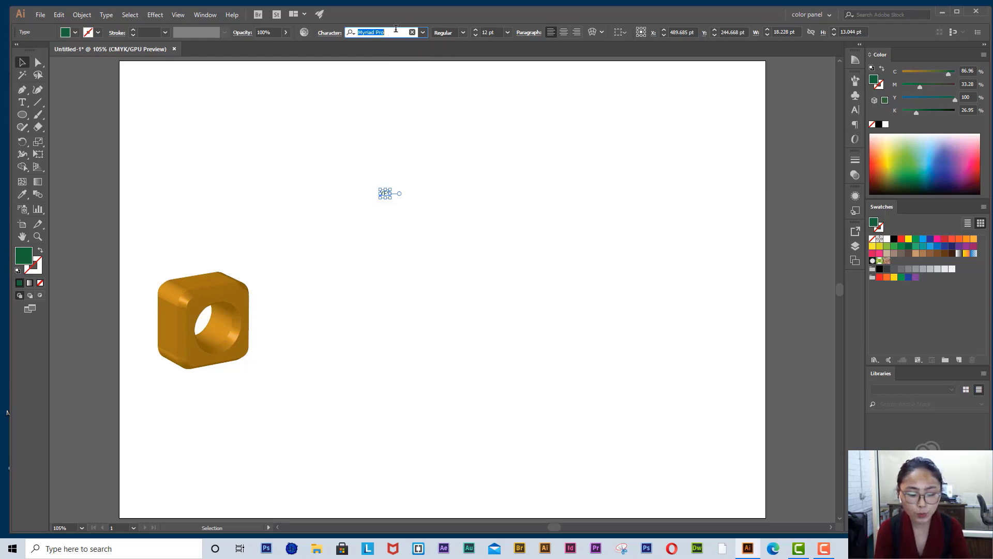
type("c")
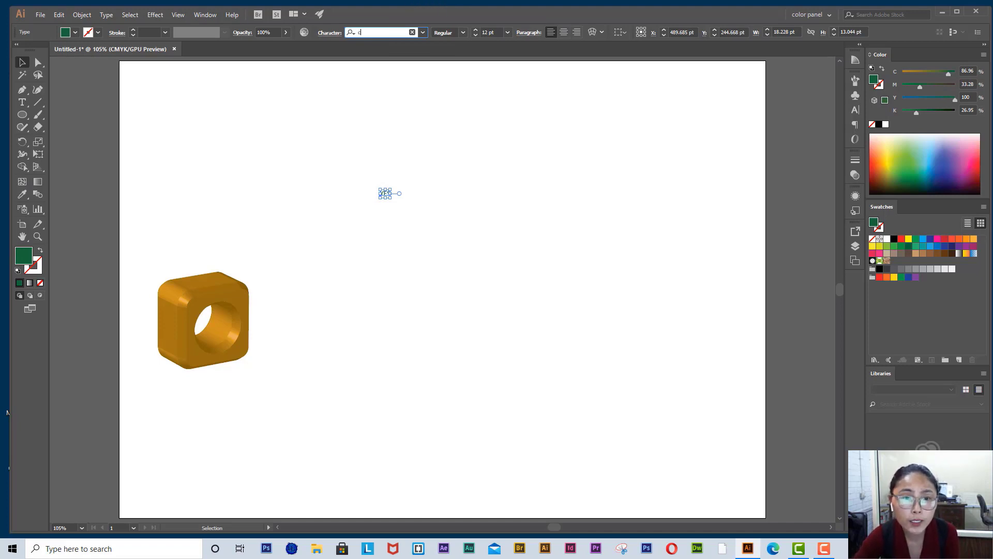
type("al")
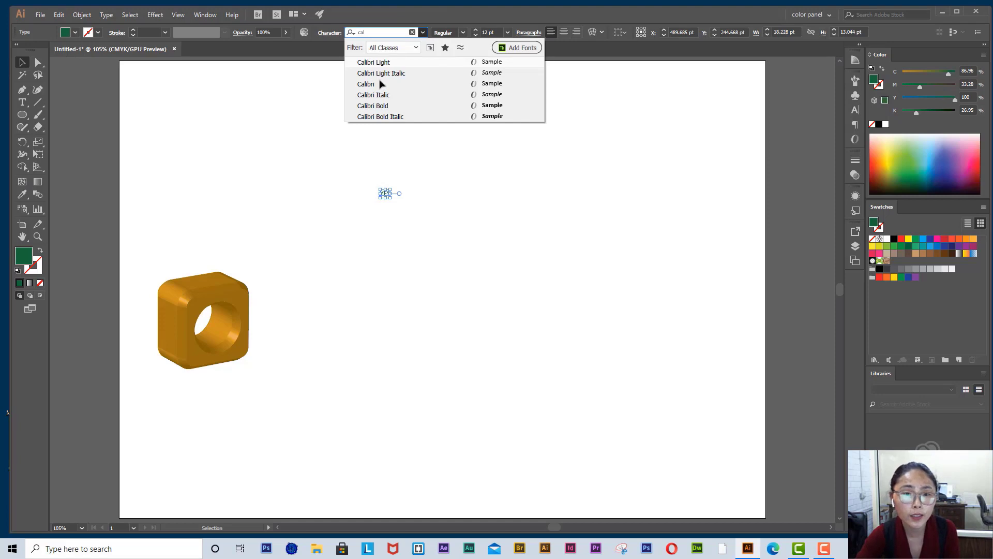
left_click(389, 105)
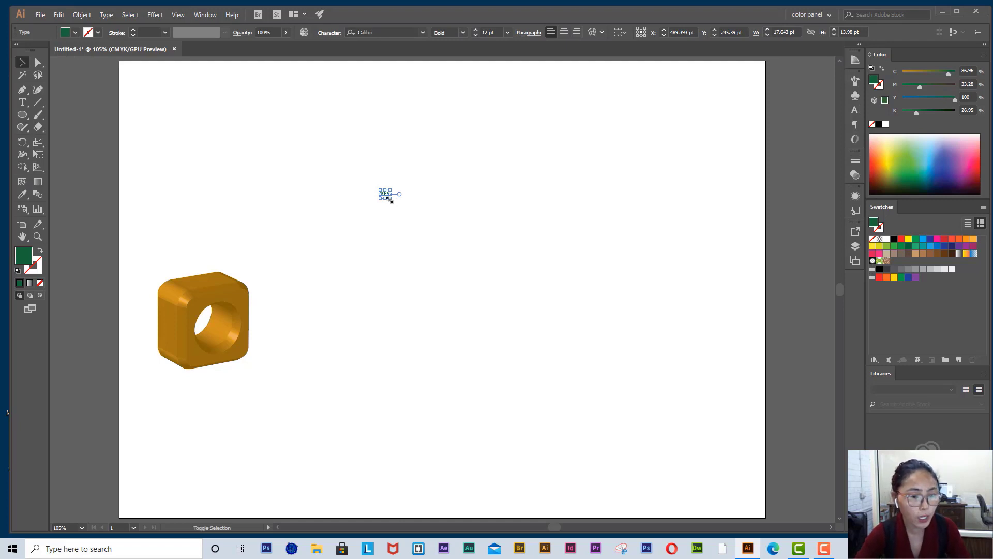
left_click_drag(389, 199, 432, 232)
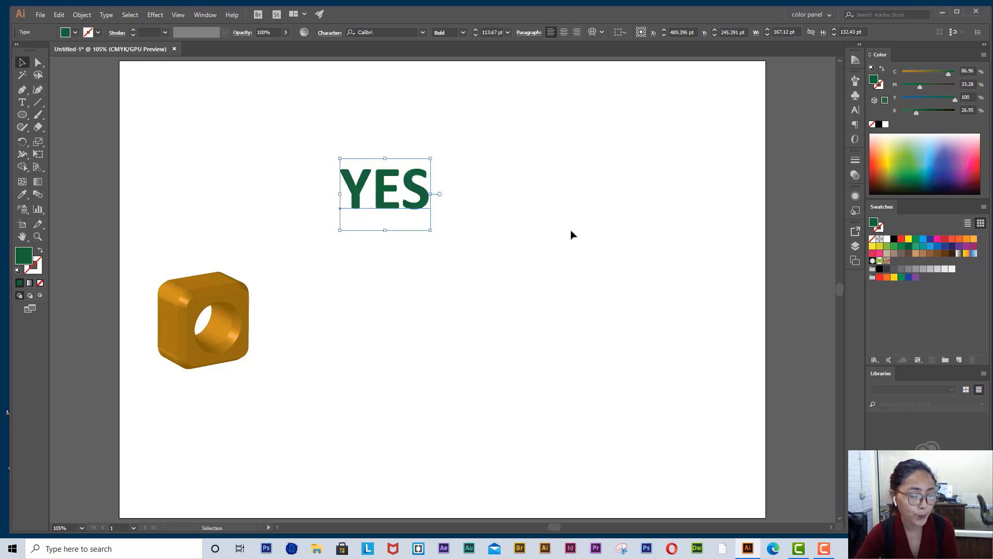
- Convert the YES text to outlines
right_click(424, 201)
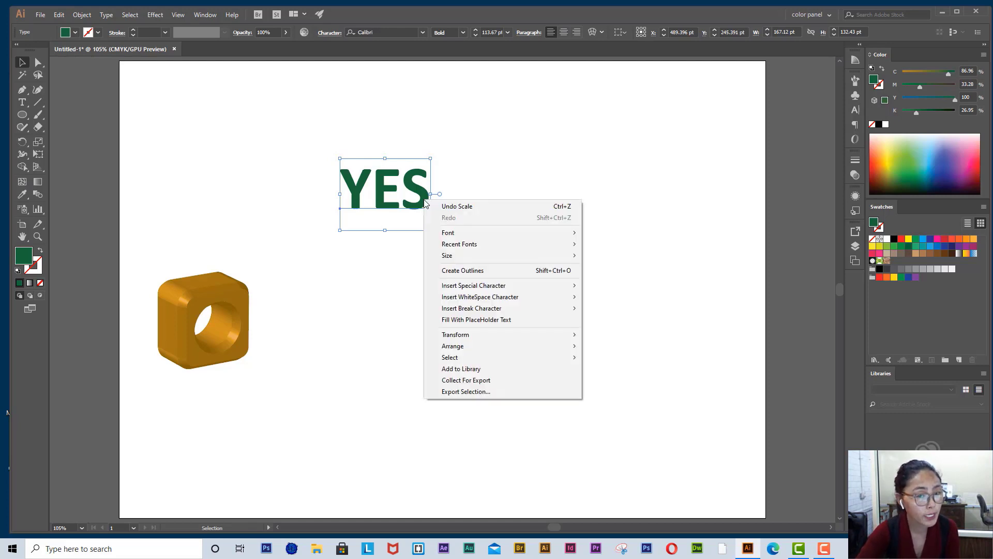
left_click(481, 271)
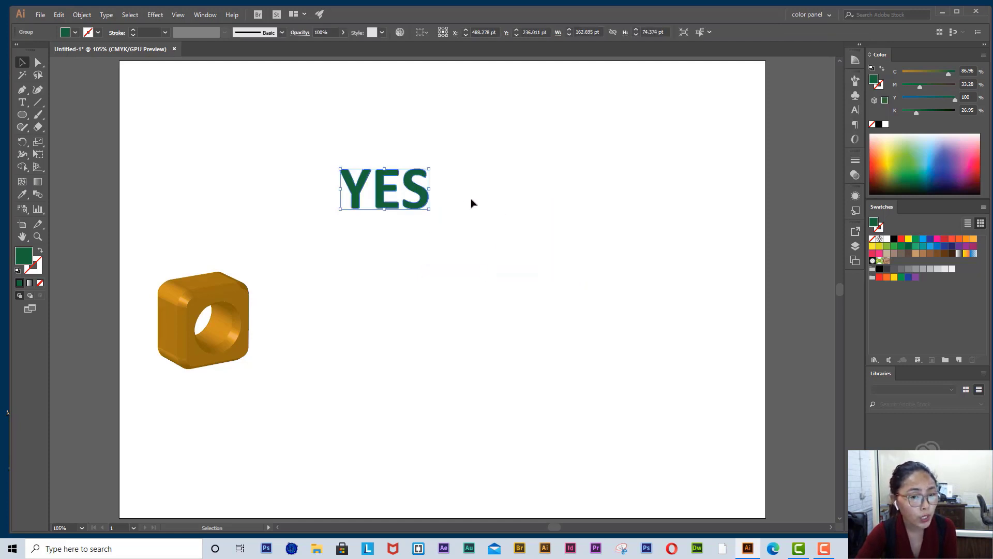
right_click(406, 199)
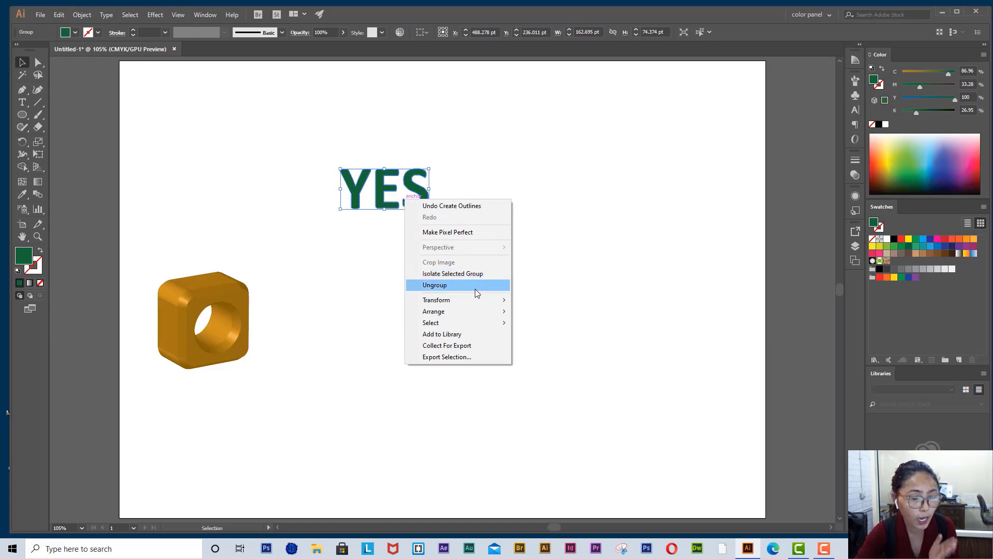
left_click(422, 193)
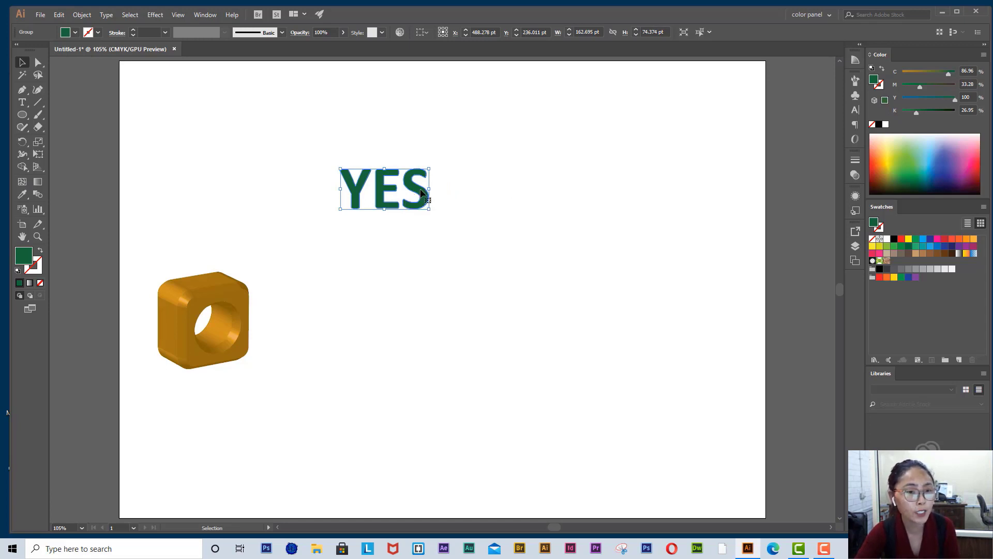
- Start a 3D Extrude & Bevel effect on the YES outlines with preview on and set the perspective to 20°
left_click(160, 16)
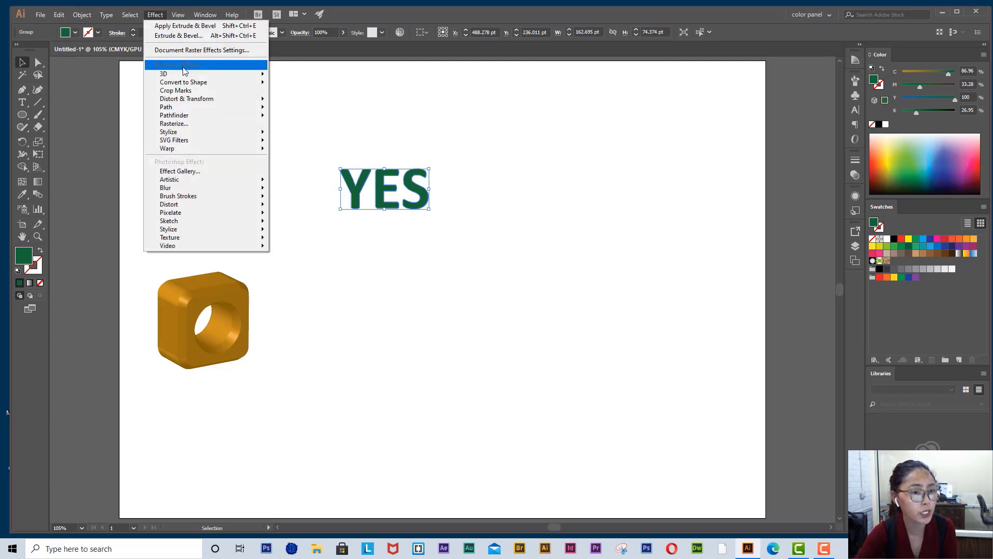
mouse_move(184, 74)
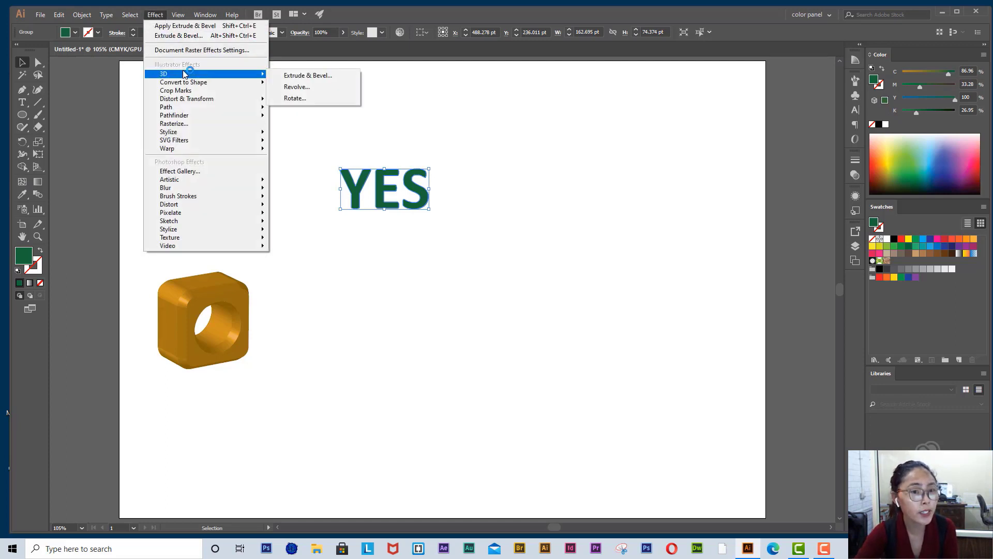
left_click(307, 76)
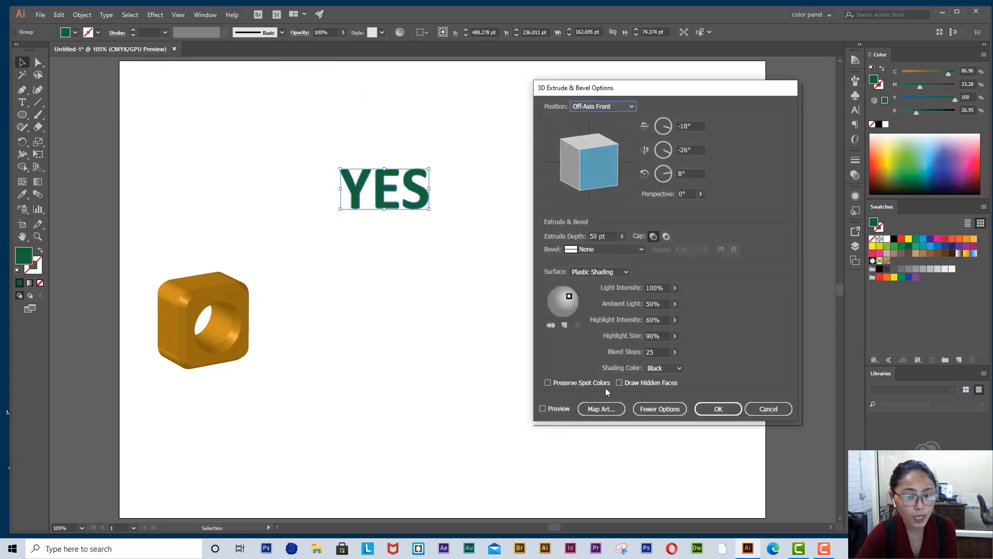
left_click(555, 408)
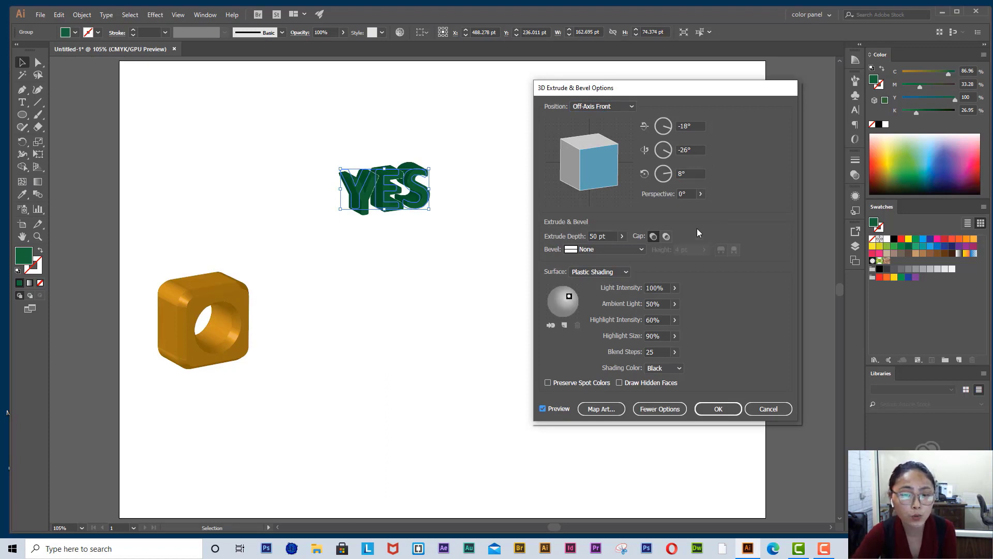
left_click(702, 194)
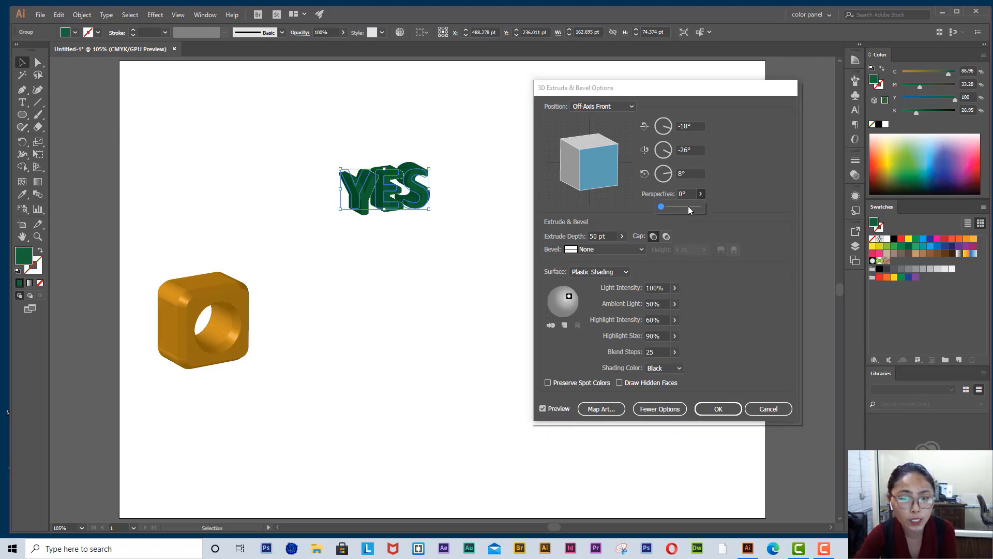
left_click_drag(661, 208, 666, 209)
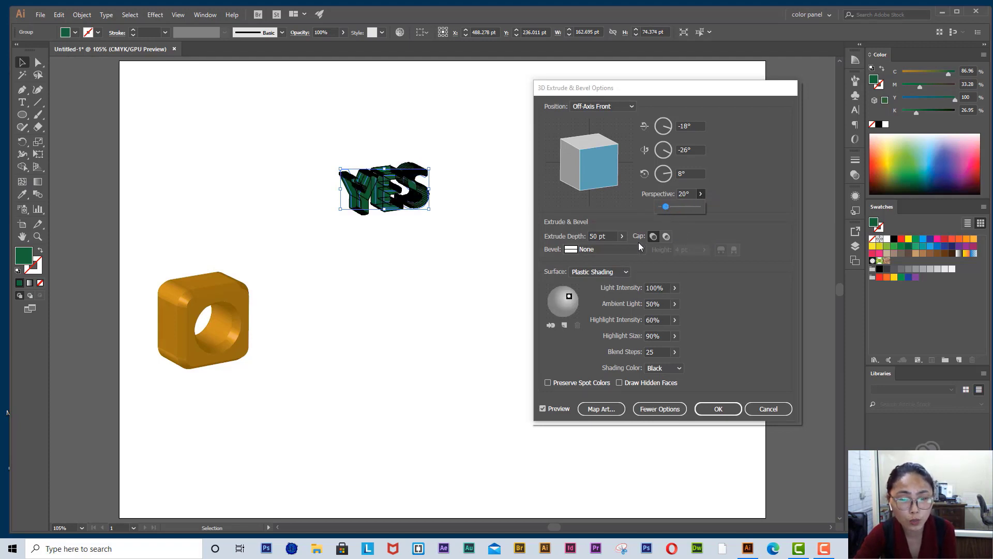
- Try smaller extrude depths for the lettering and set the extrude depth to 60 pt
left_click(622, 236)
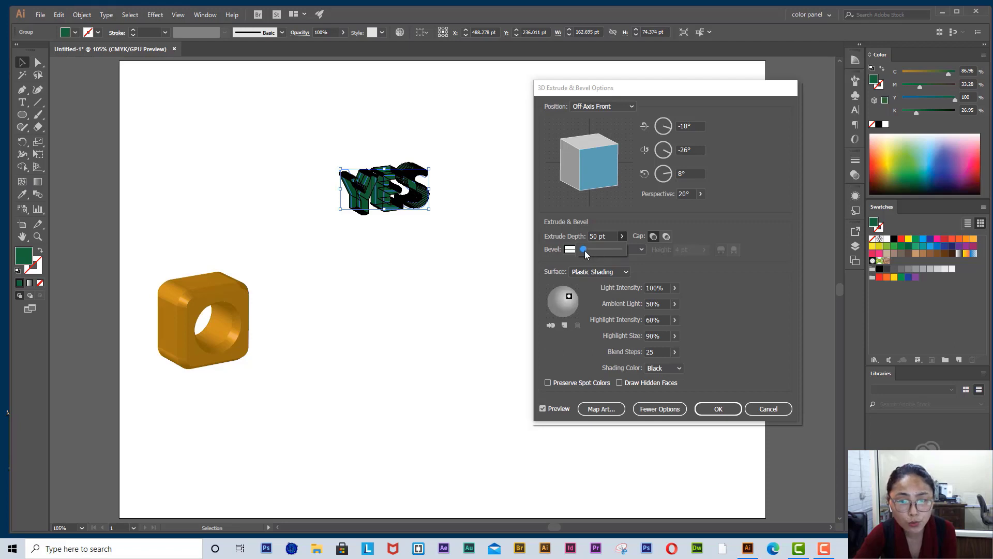
left_click_drag(584, 251, 591, 253)
left_click_drag(591, 252, 587, 256)
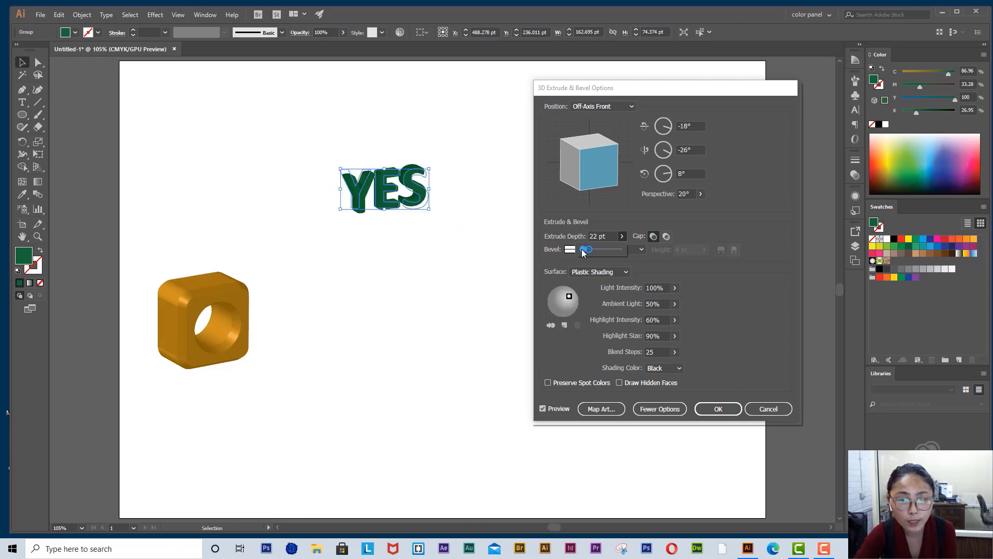
left_click_drag(583, 251, 586, 247)
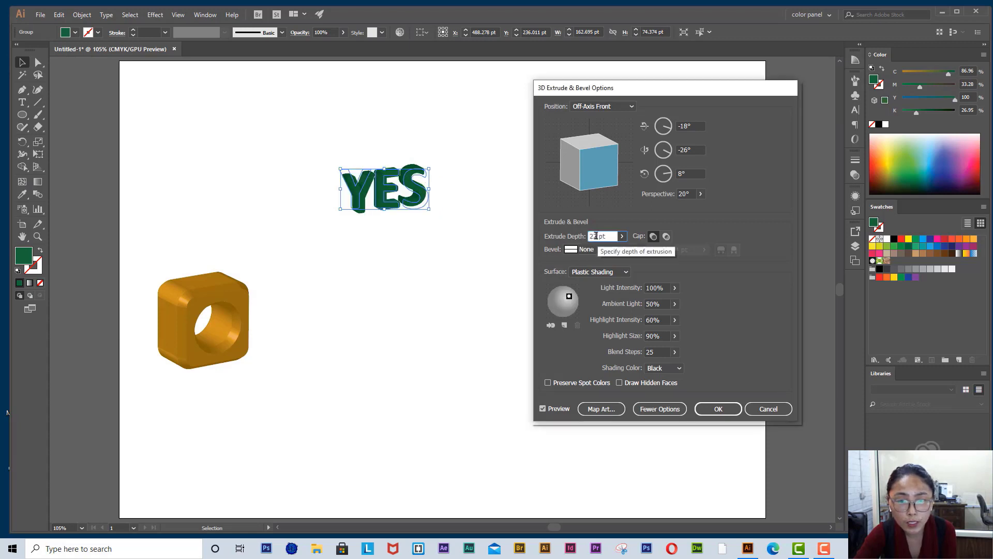
type("60")
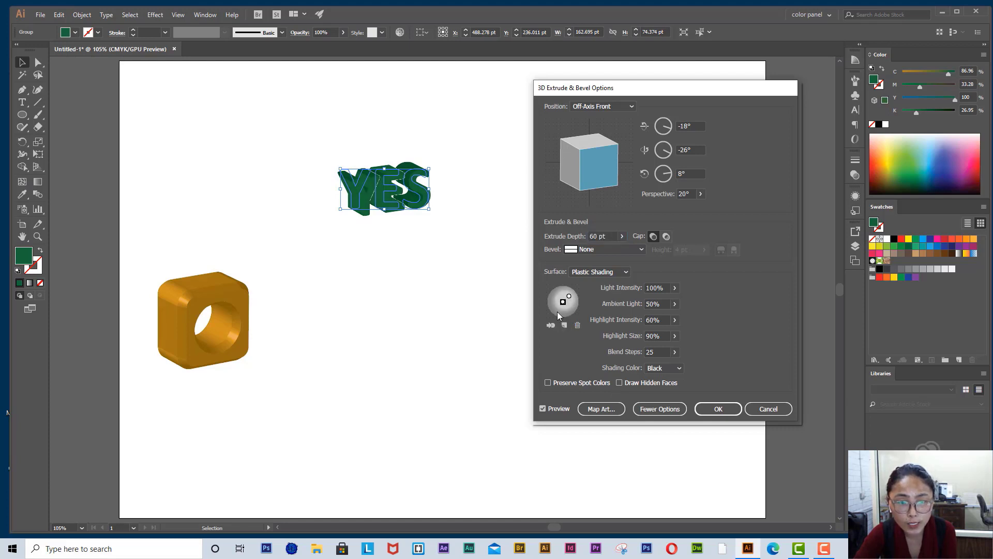
- Add a second light, placing the two at the top and bottom of the shading sphere, and set the light intensity to 81%
left_click_drag(565, 306, 559, 314)
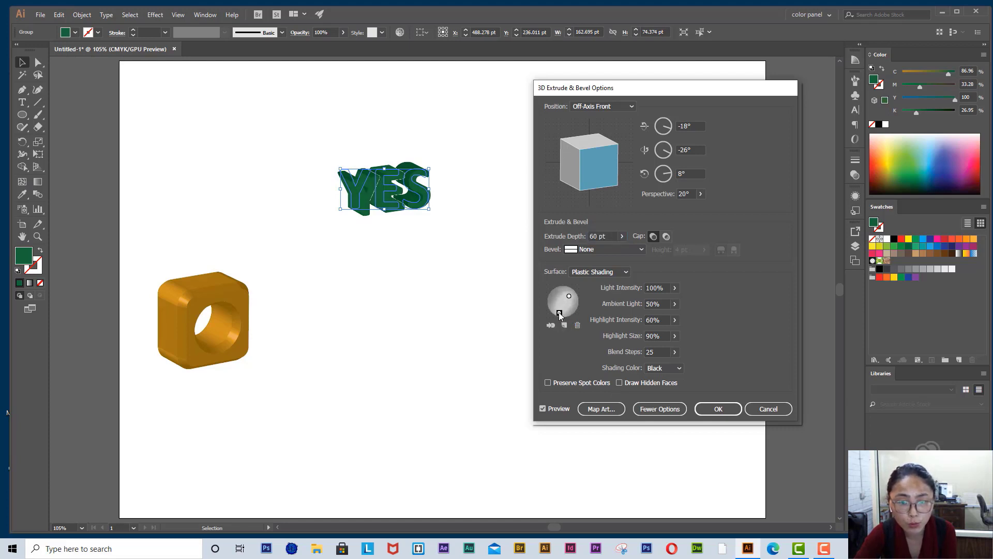
left_click(568, 296)
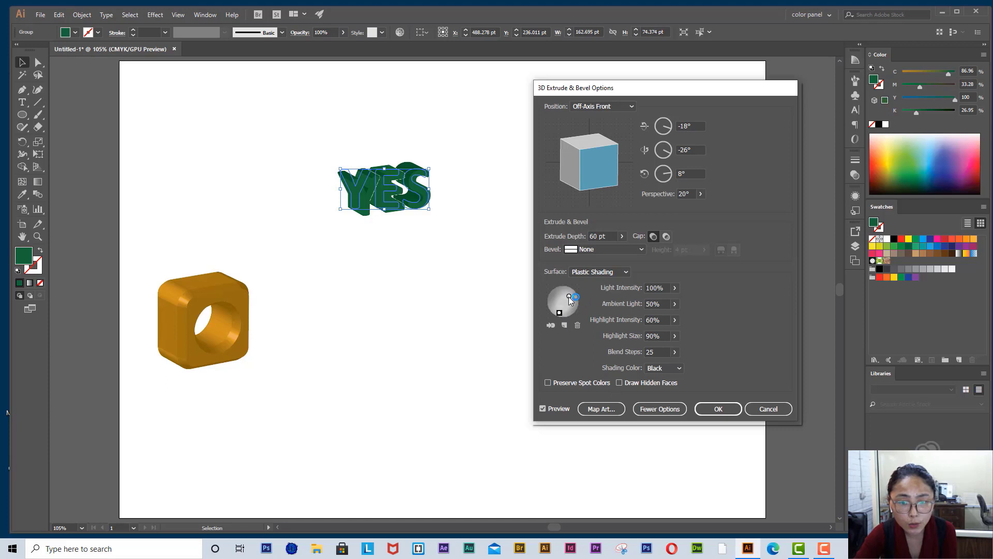
left_click_drag(569, 297, 561, 288)
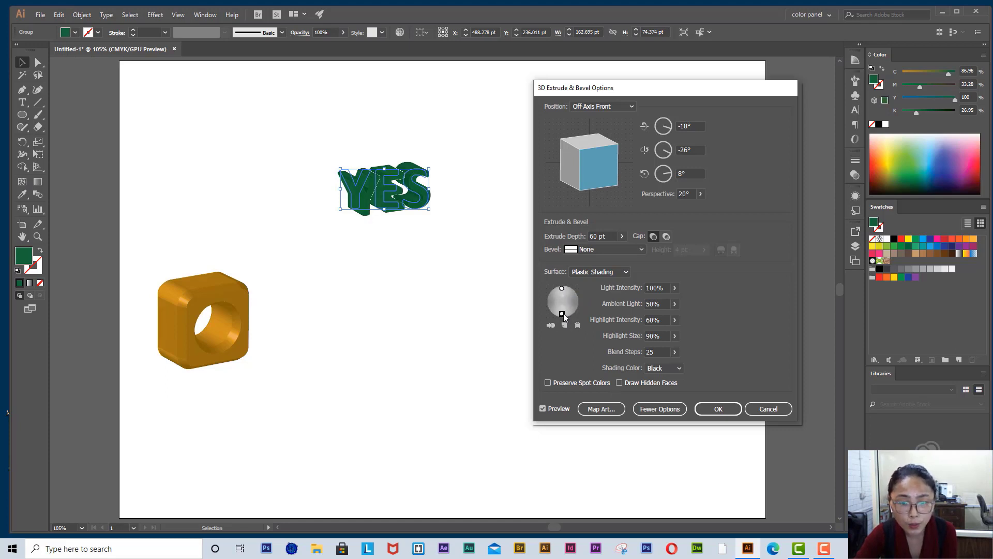
left_click(675, 287)
left_click_drag(674, 301, 665, 305)
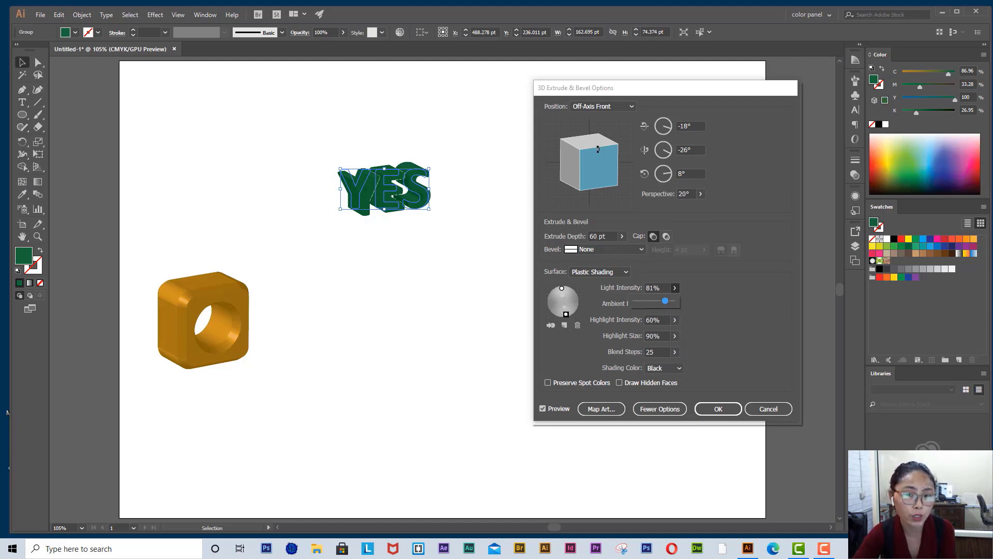
- Freely rotate the YES extrusion to about -10°, -27° and 8°, and apply the 3D effect
mouse_move(601, 167)
left_mouse_down()
mouse_move(602, 182)
mouse_move(607, 176)
left_mouse_up()
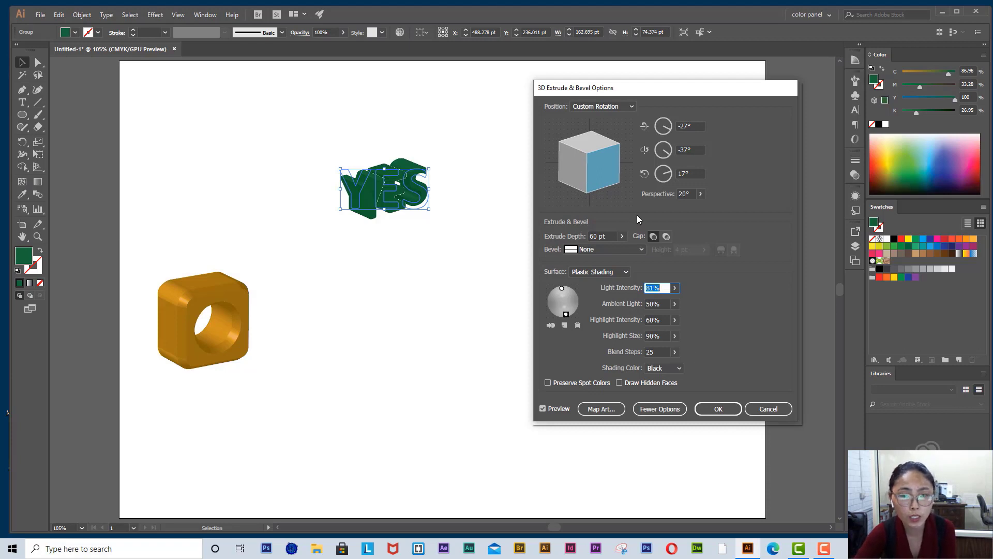
left_click_drag(603, 174, 599, 161)
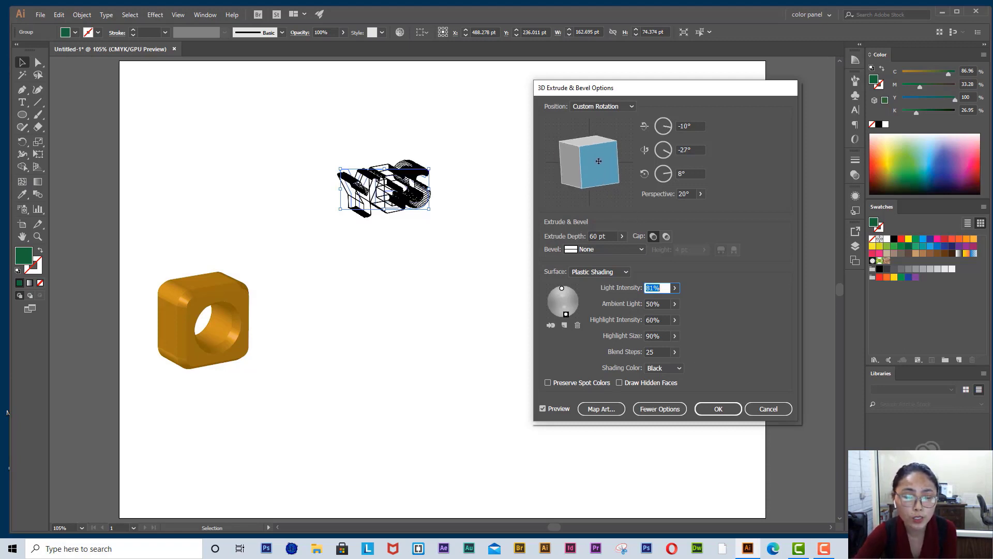
left_click(718, 410)
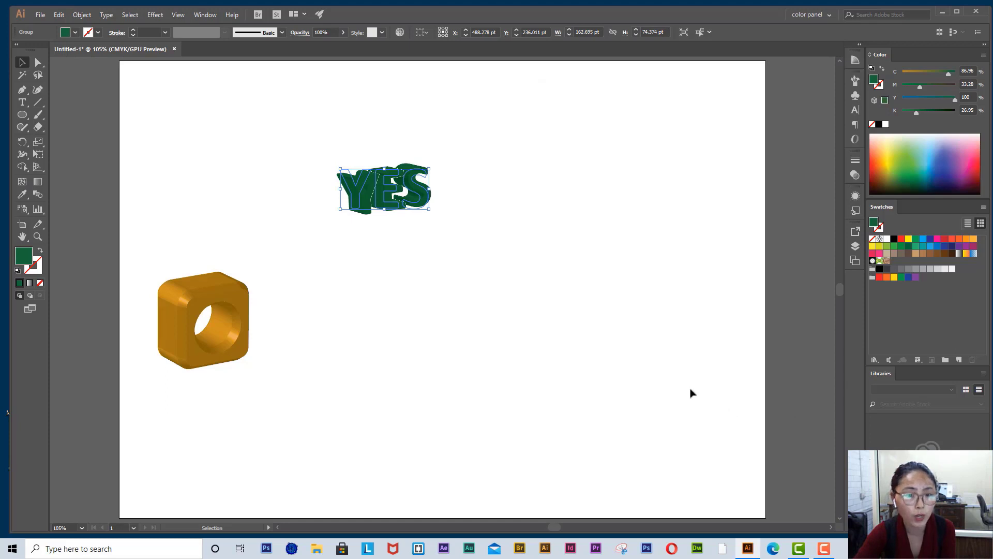
left_click(543, 243)
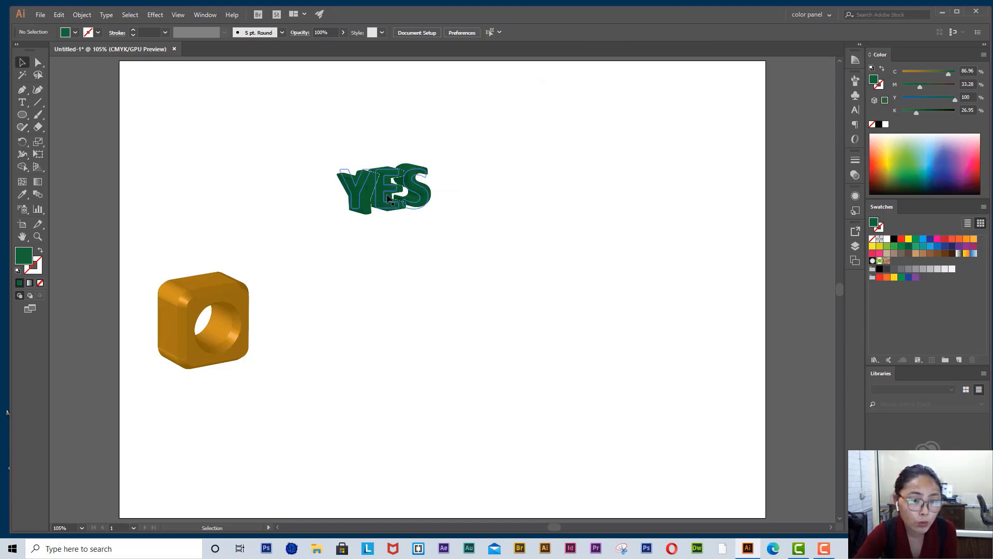
- Expand the appearance of the 3D YES lettering and ungroup the resulting artwork
left_click(402, 175)
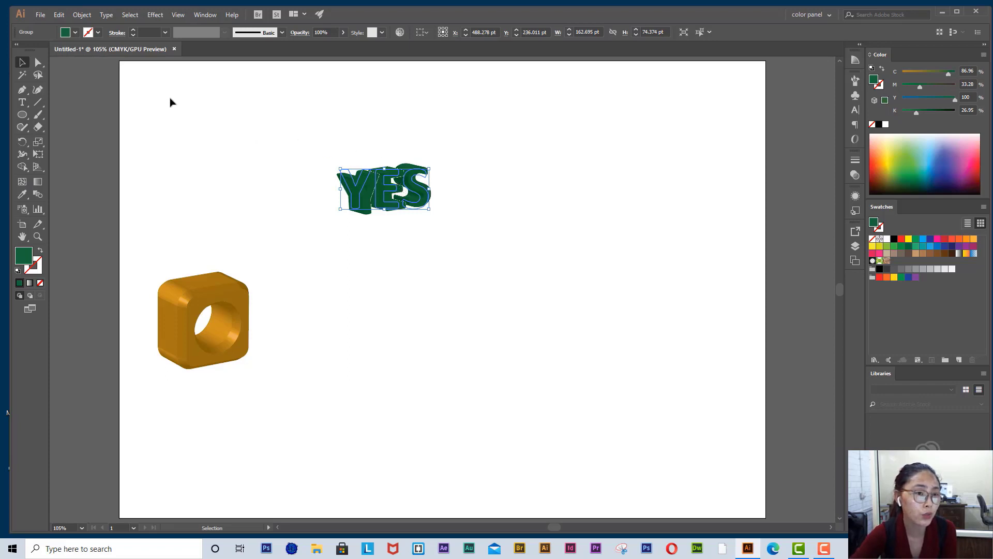
left_click(82, 15)
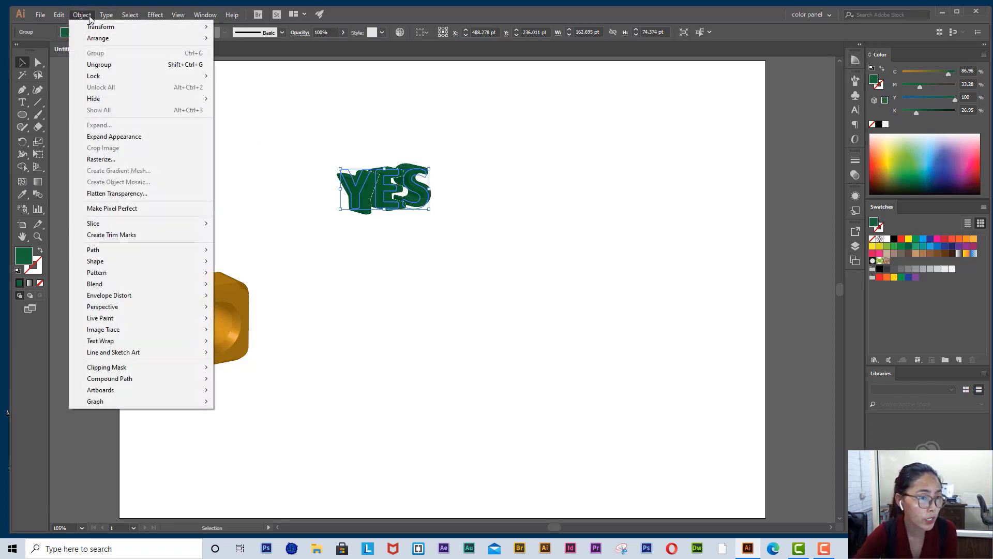
left_click(146, 137)
left_click(488, 252)
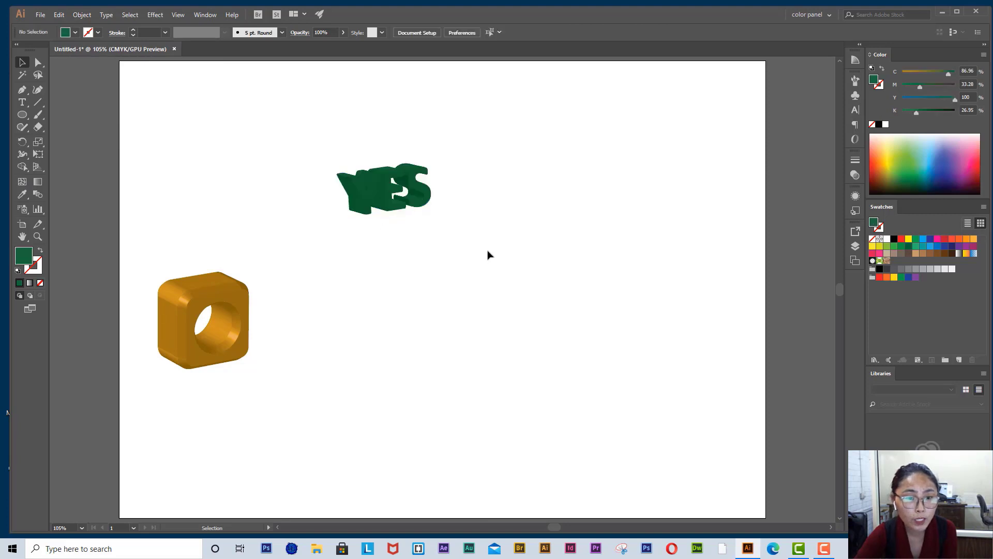
left_click(384, 201)
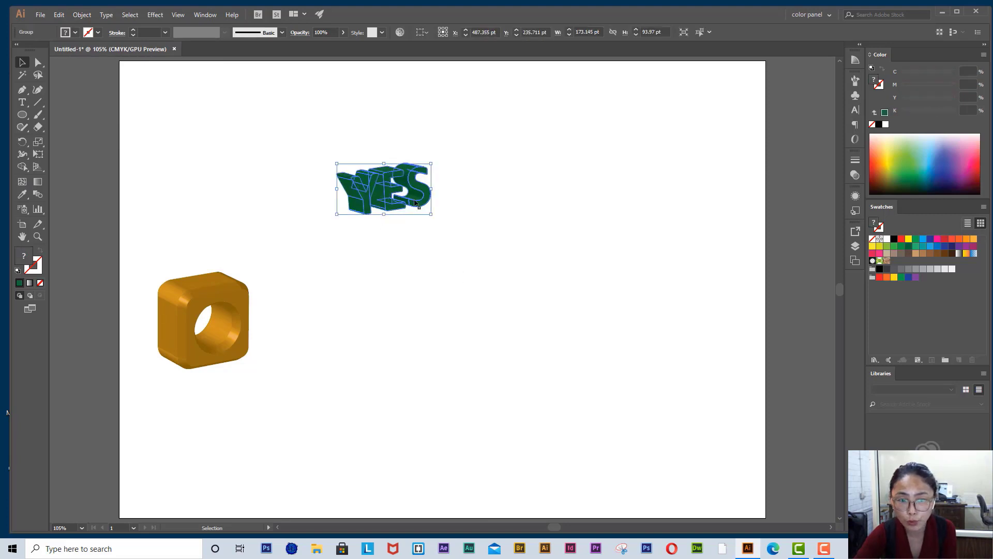
right_click(405, 197)
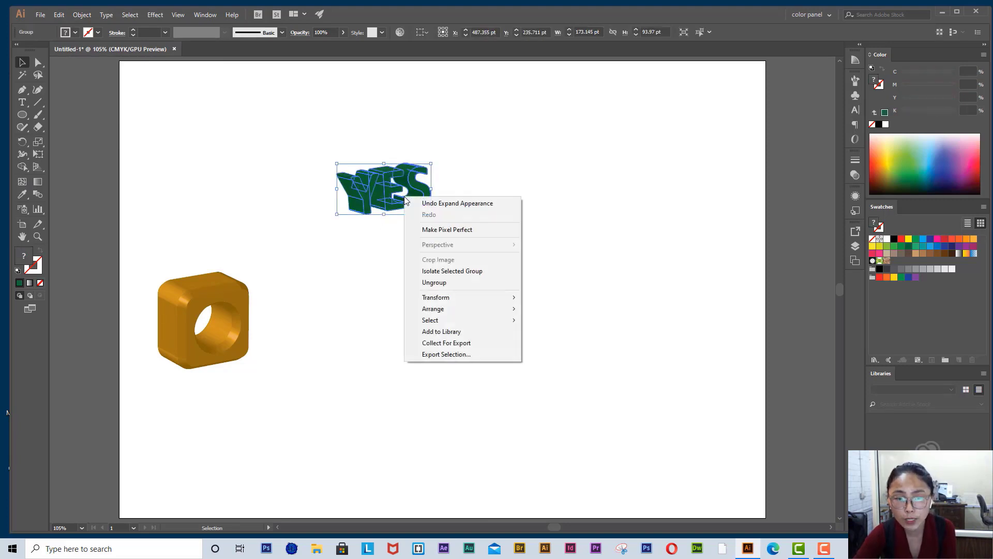
left_click(434, 282)
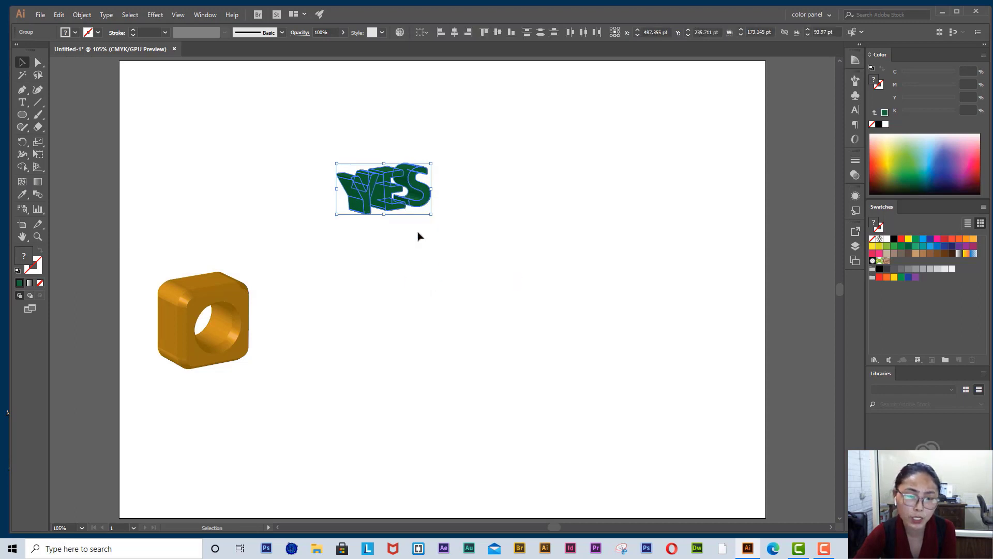
- Move the extruded S, E and Y apart as separate letters, and delete all three
left_click_drag(418, 189, 464, 185)
left_click_drag(404, 206, 423, 231)
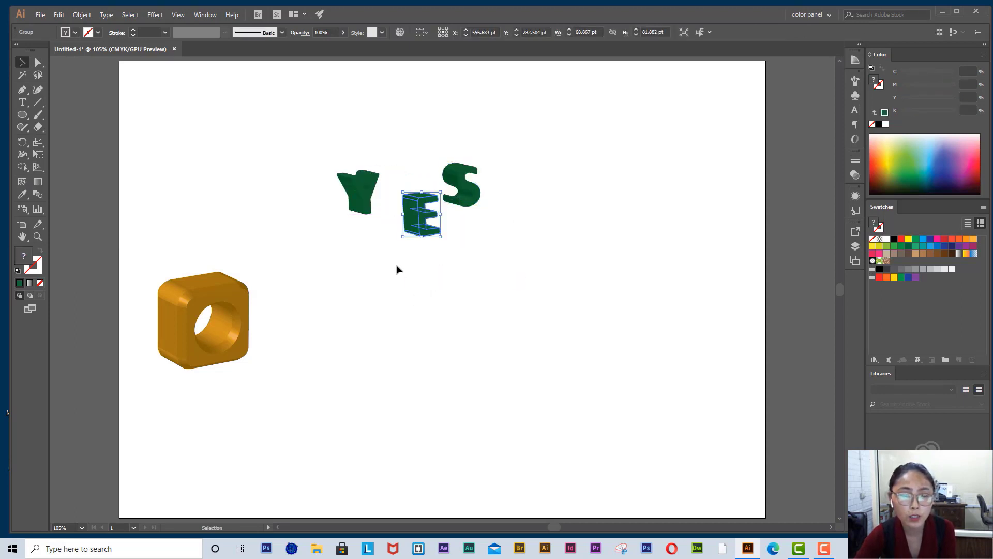
left_click_drag(358, 204, 354, 246)
left_click(576, 288)
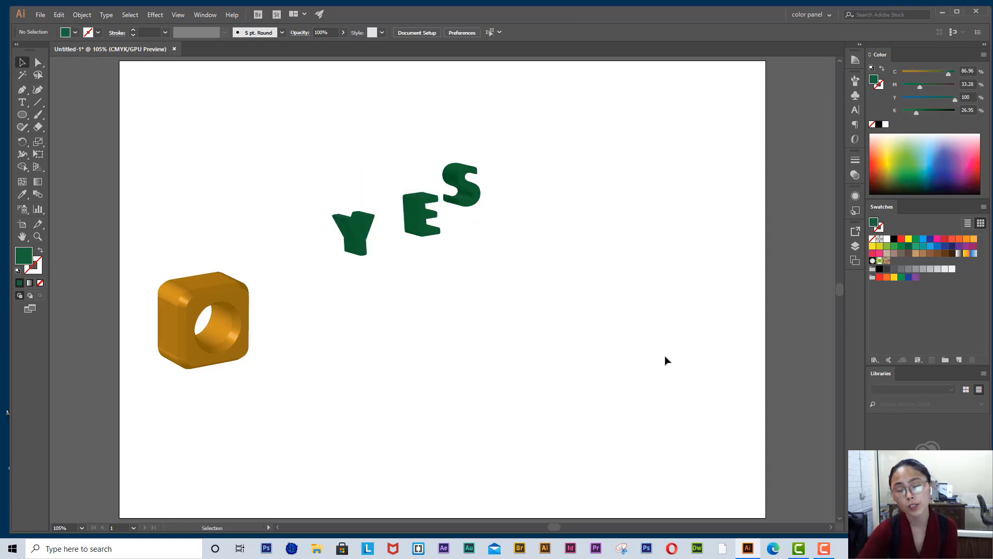
left_click_drag(329, 148, 562, 286)
key("Delete")
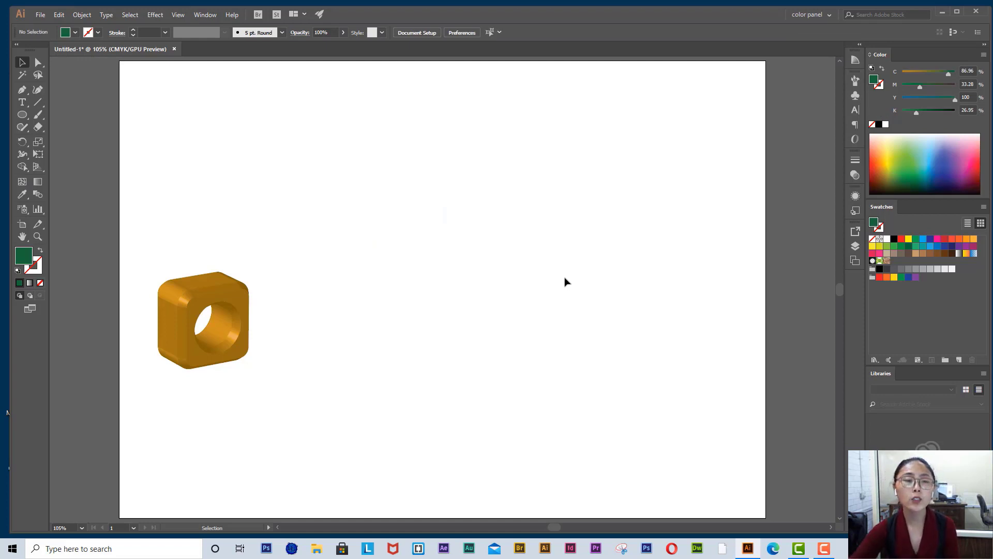
left_click(155, 14)
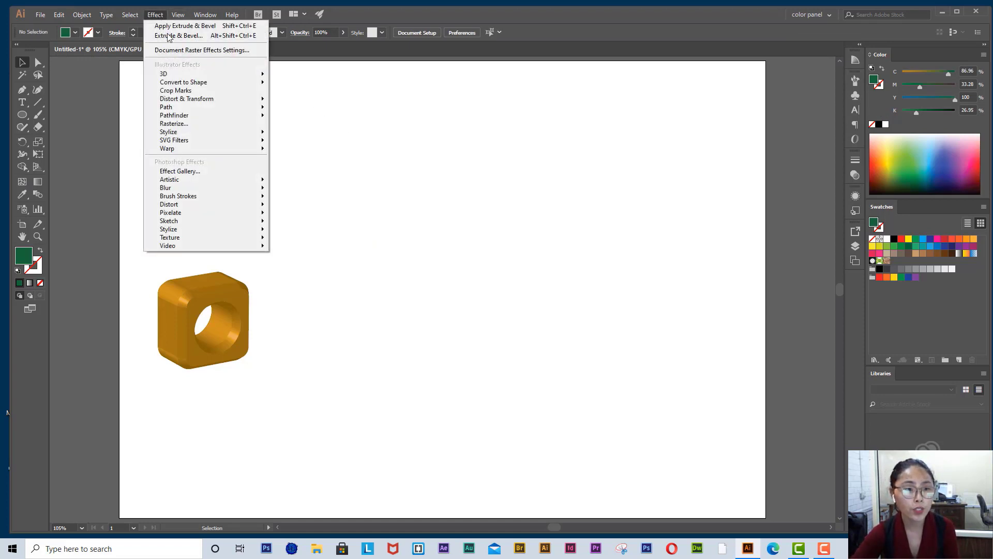
mouse_move(181, 76)
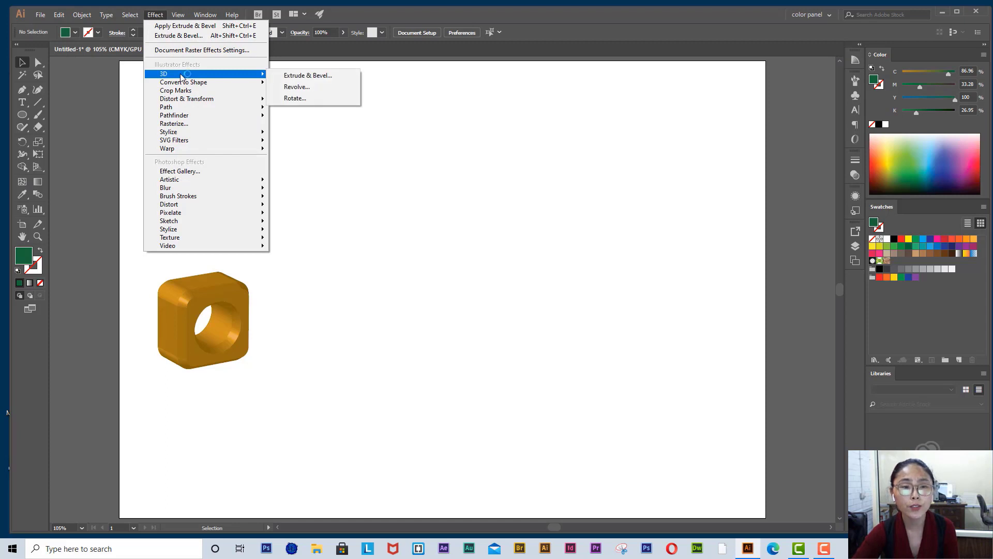
left_click(305, 88)
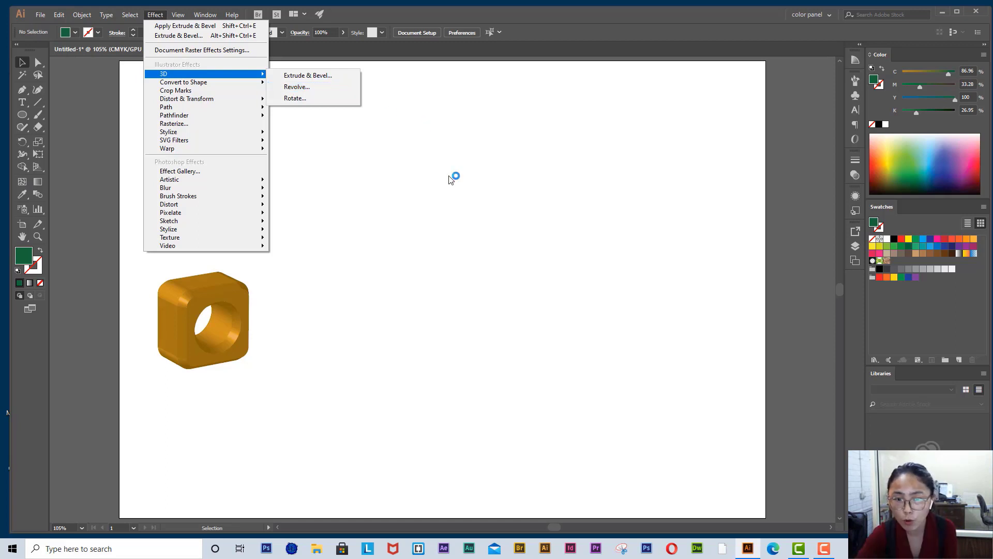
- Draw an open S-shaped path with the Pen tool, ending about X 540, Y 709 pt, and swap fill and stroke for a green outline without fill
left_click(22, 89)
left_click(454, 111)
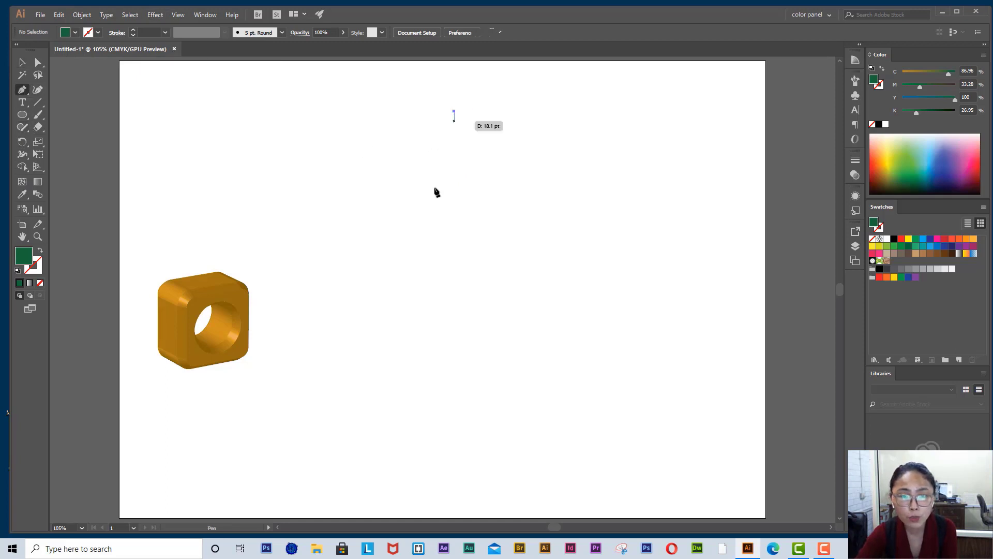
left_click_drag(427, 280, 472, 379)
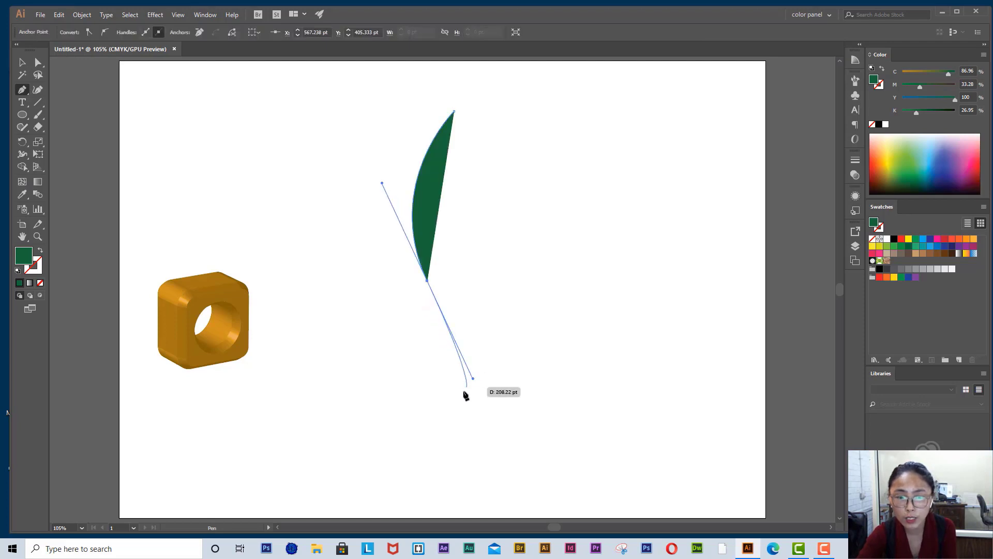
left_click(412, 446)
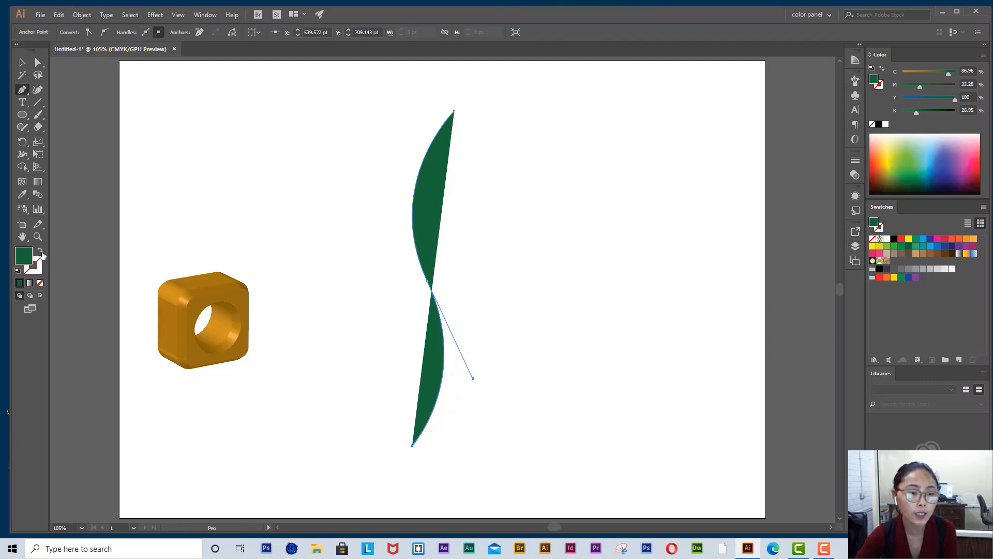
left_click(40, 250)
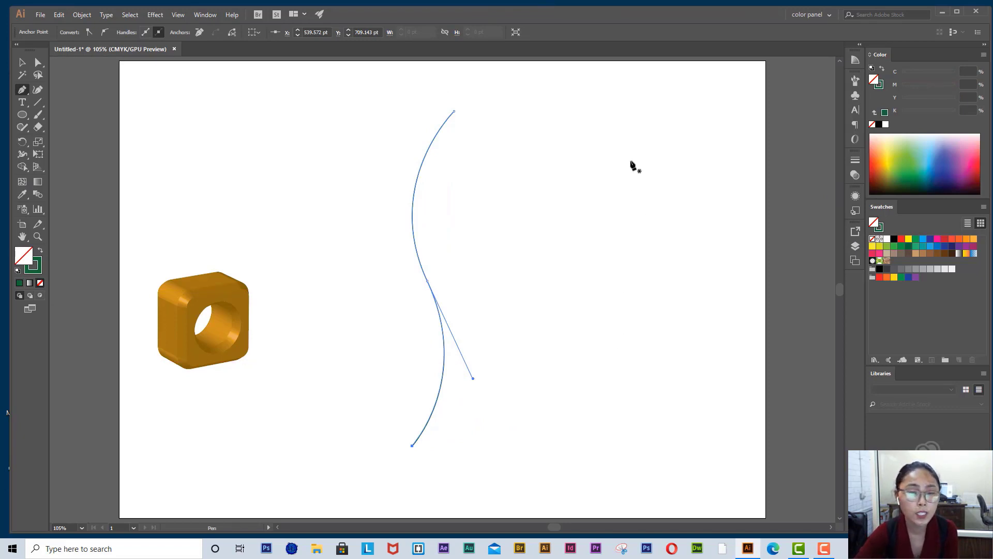
- Try a 360° 3D Revolve effect on the S-shaped path with preview on
left_click(155, 17)
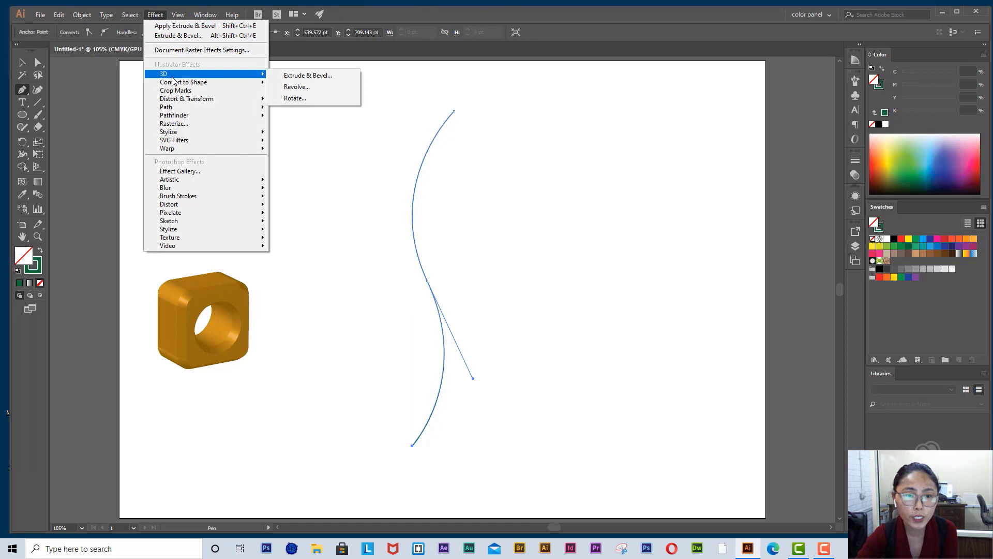
left_click(285, 88)
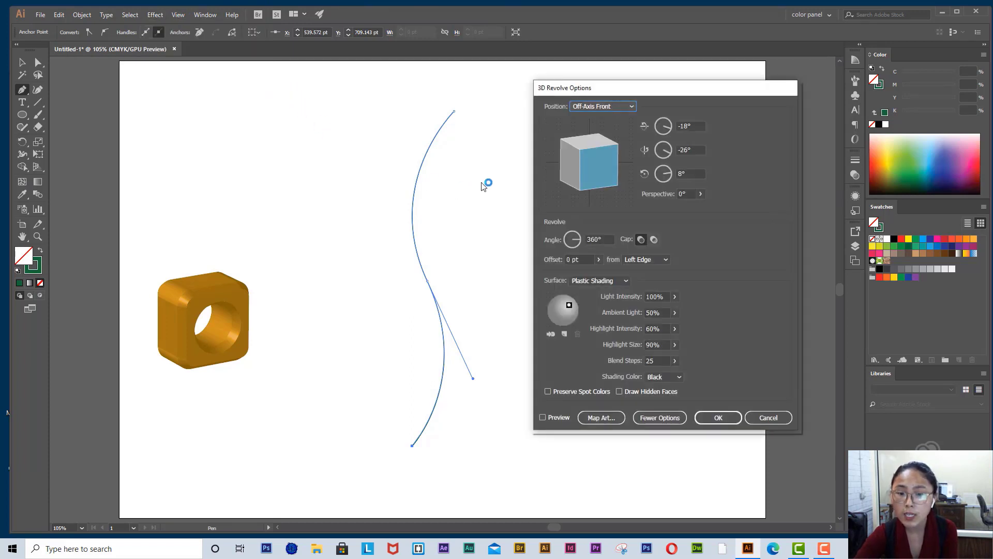
left_click(542, 418)
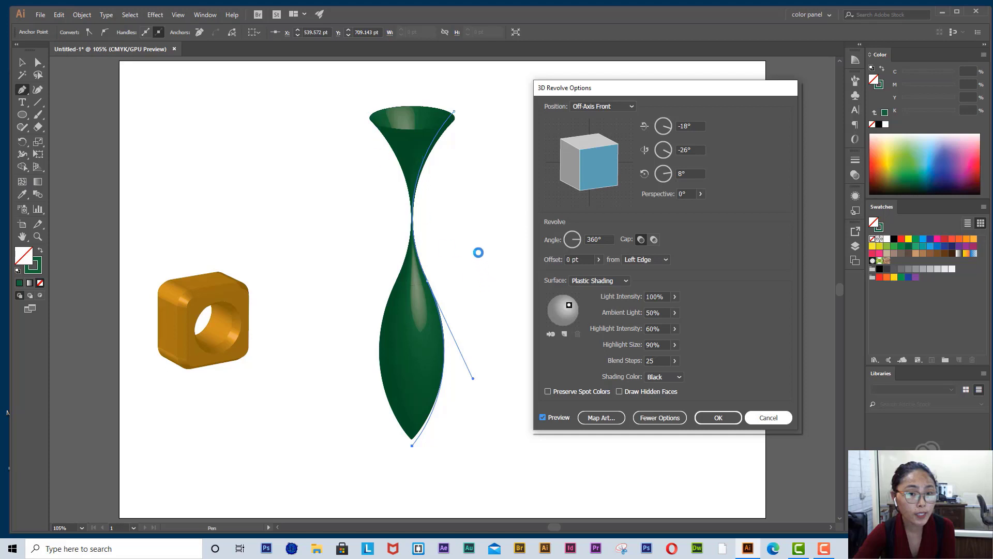
key("Return")
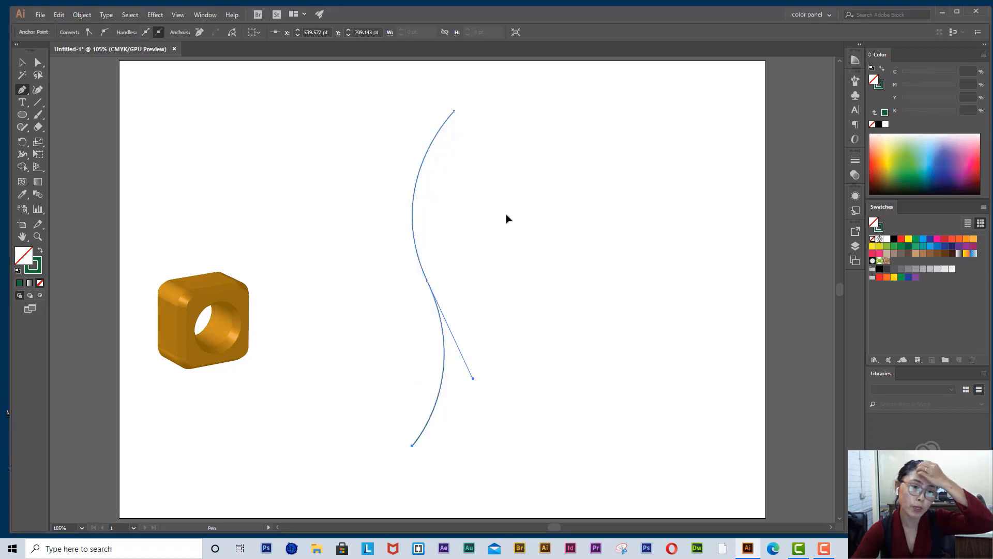
- Delete the lower end anchor of the S-shaped path to keep only its upper arc
key("v")
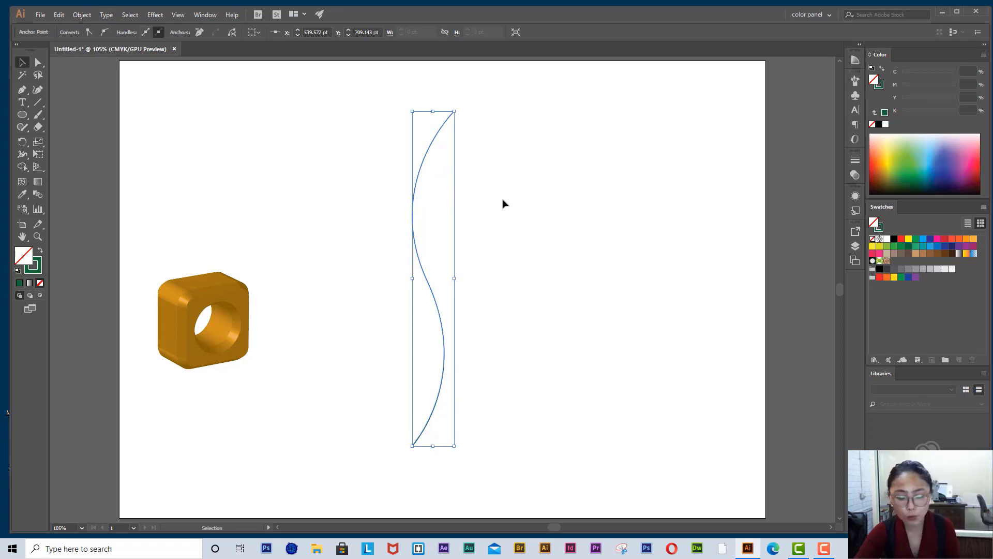
key("Delete")
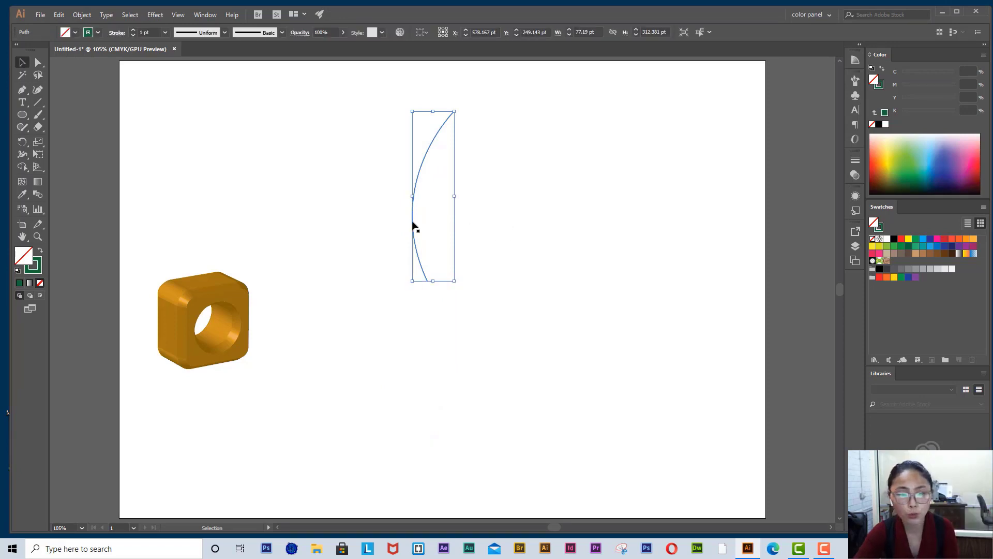
left_click(459, 247)
- Try a 360° 3D Revolve effect from the left edge on the remaining arc with preview on
left_click(413, 220)
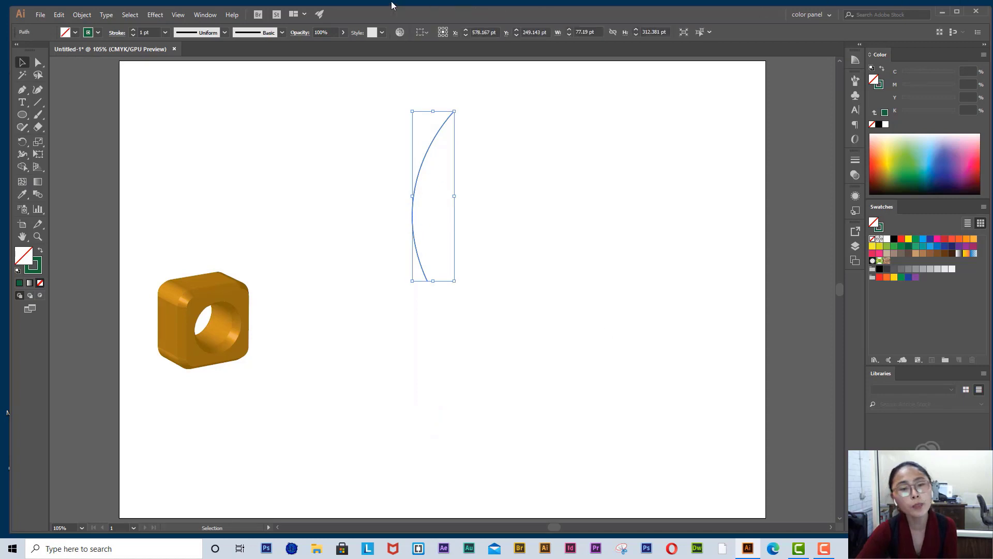
left_click(155, 16)
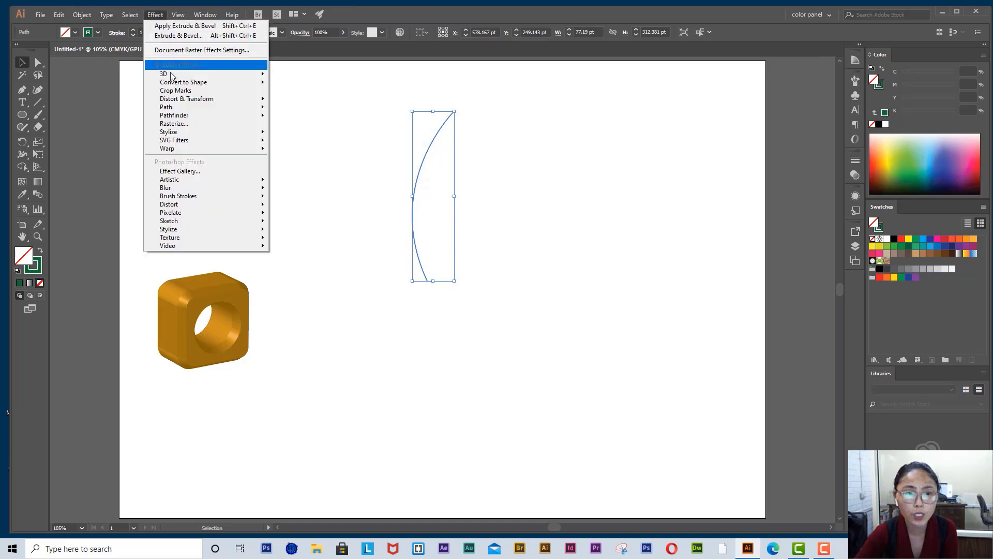
left_click(308, 87)
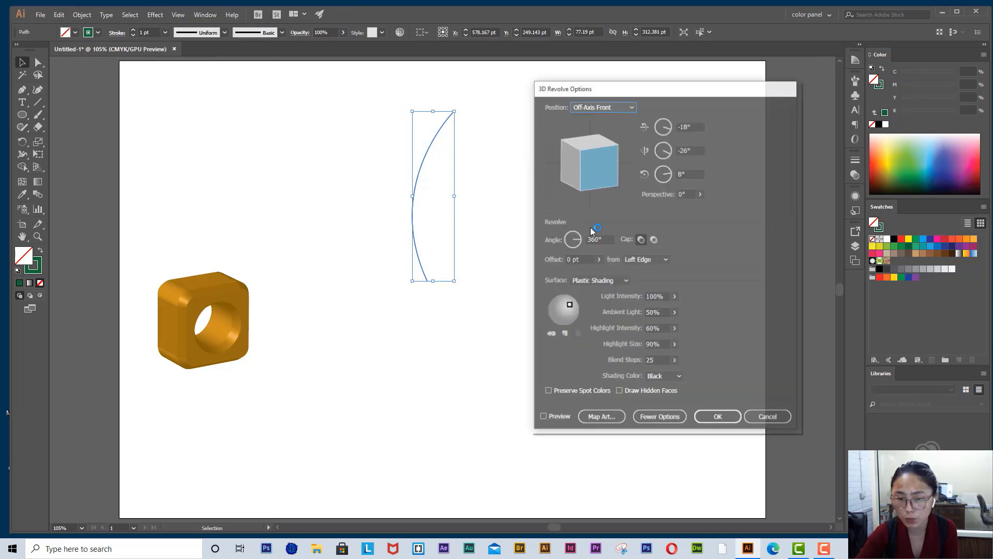
left_click(542, 417)
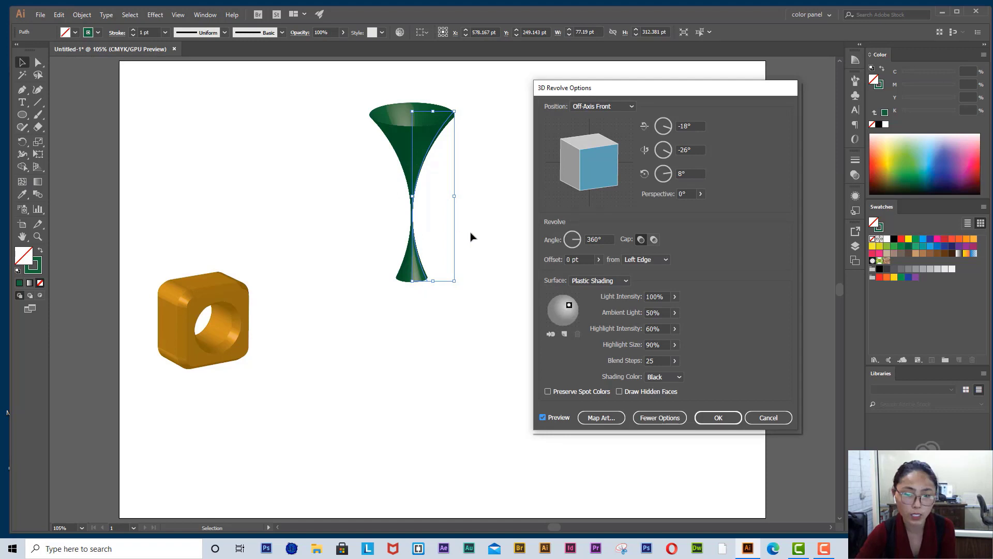
key("Escape")
- Delete the arc and draw a new curved vase profile with the Pen tool from about X 645, Y 114 pt to X 654, Y 686 pt
key("Delete")
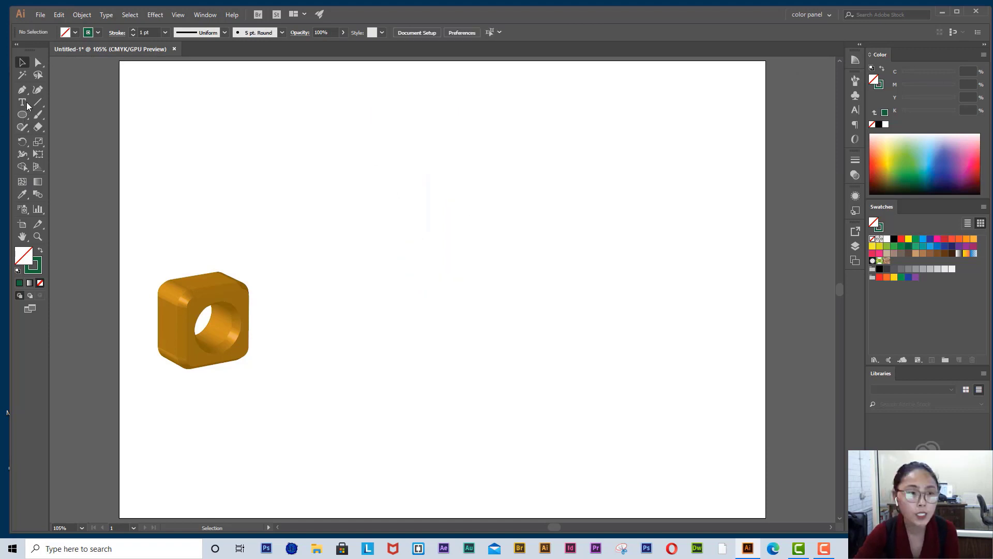
key("p")
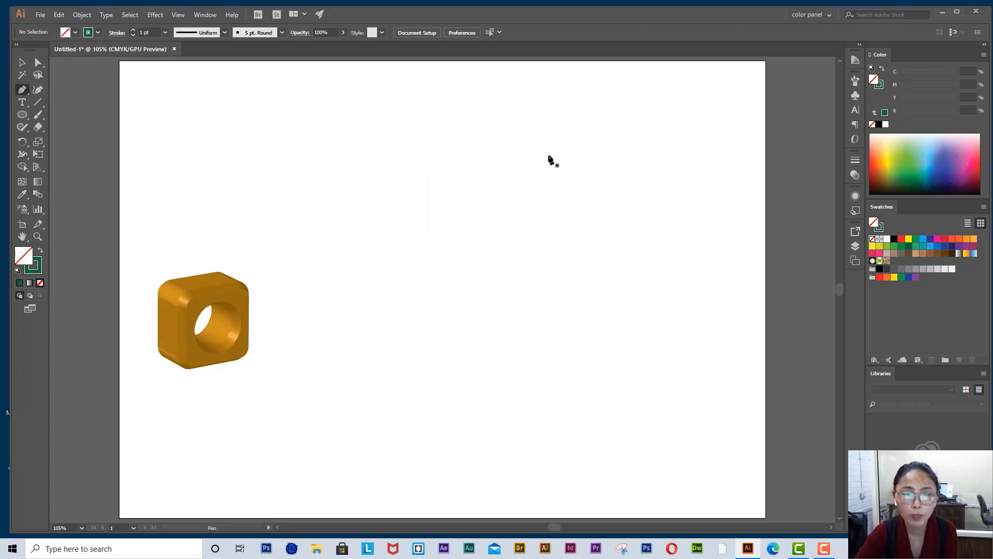
left_click(469, 122)
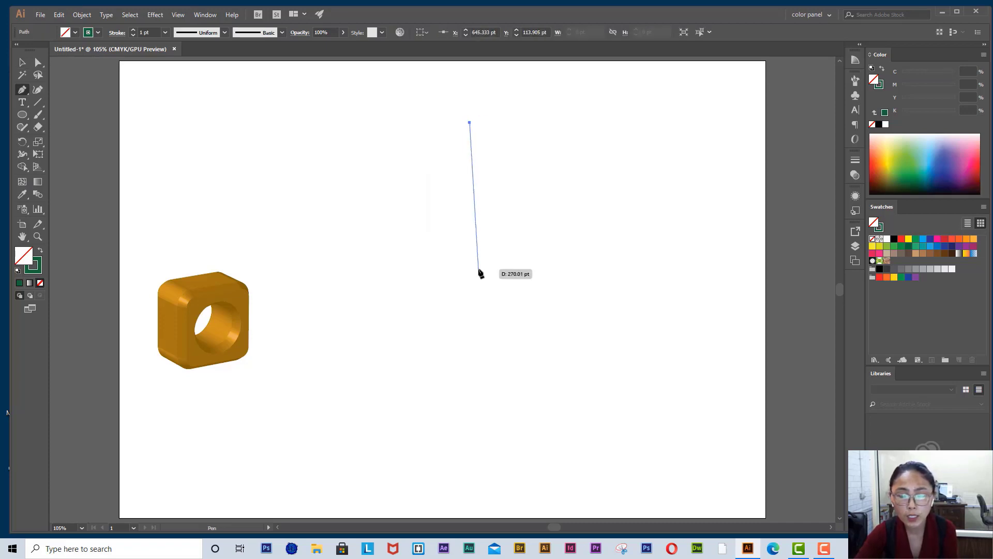
left_click_drag(478, 268, 444, 373)
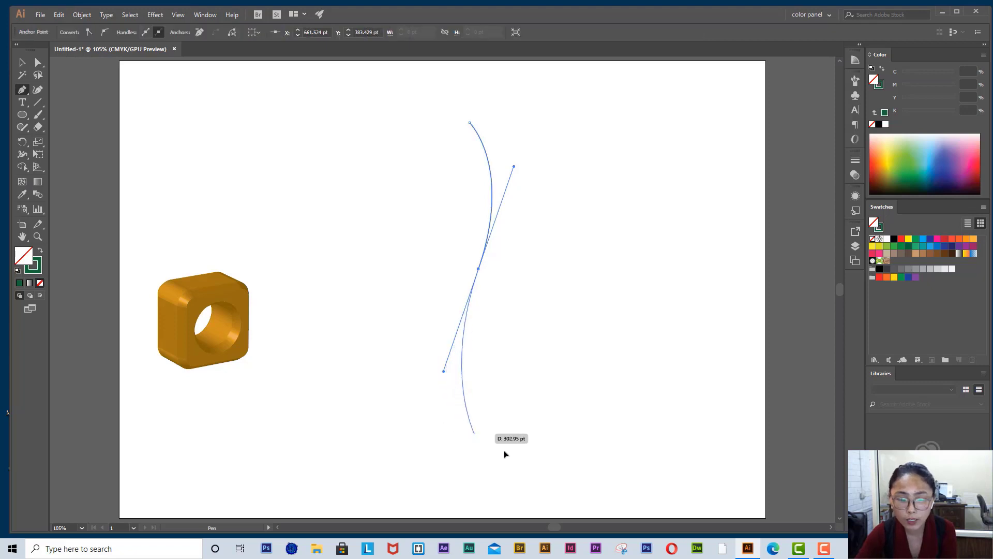
left_click_drag(505, 453, 548, 435)
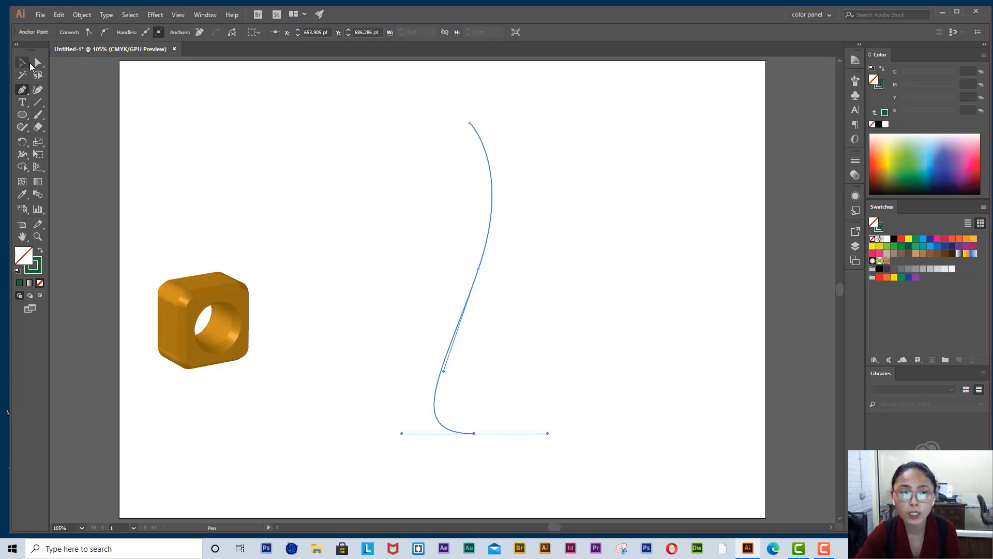
- Try a 360° 3D Revolve effect from the left edge on the vase profile with preview on
left_click(156, 15)
mouse_move(170, 75)
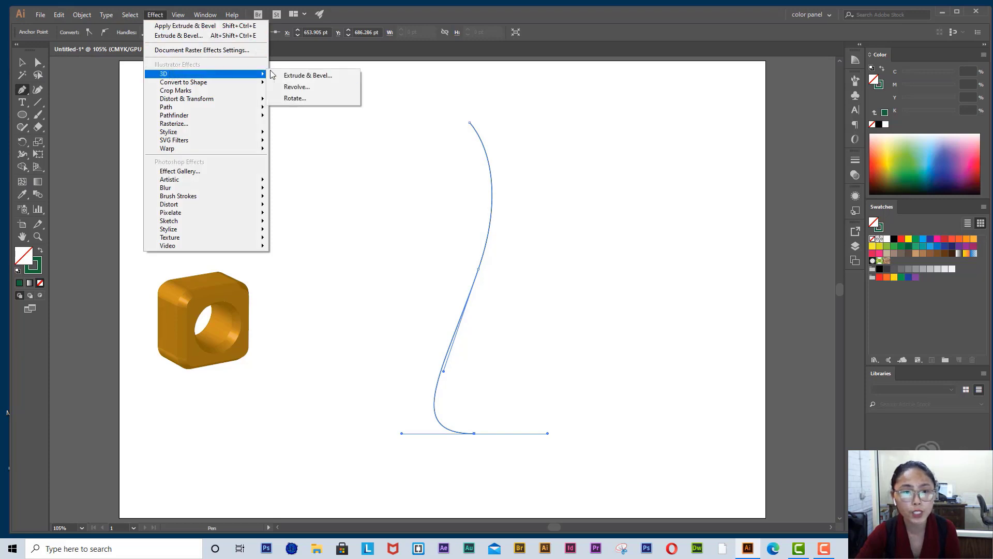
left_click(296, 86)
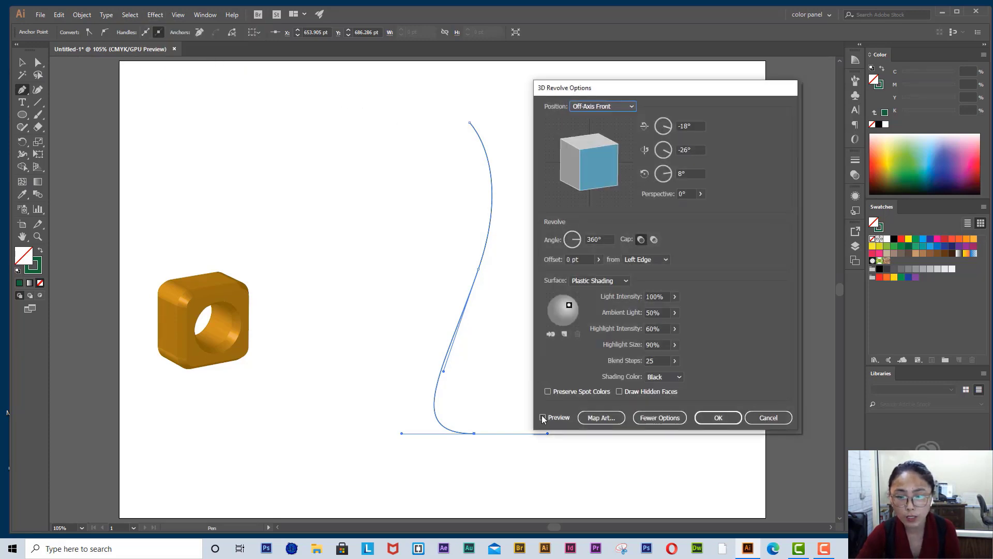
left_click(542, 417)
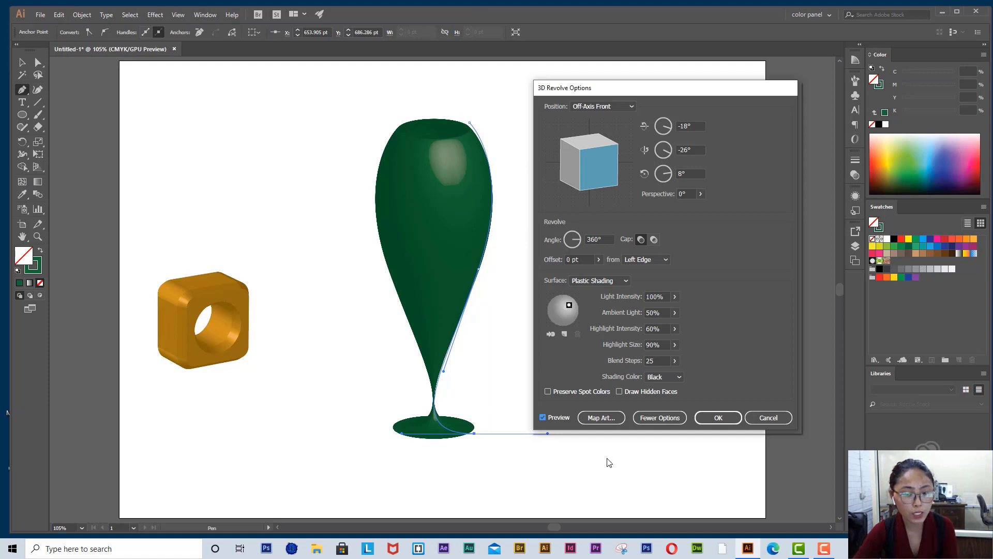
left_click(777, 421)
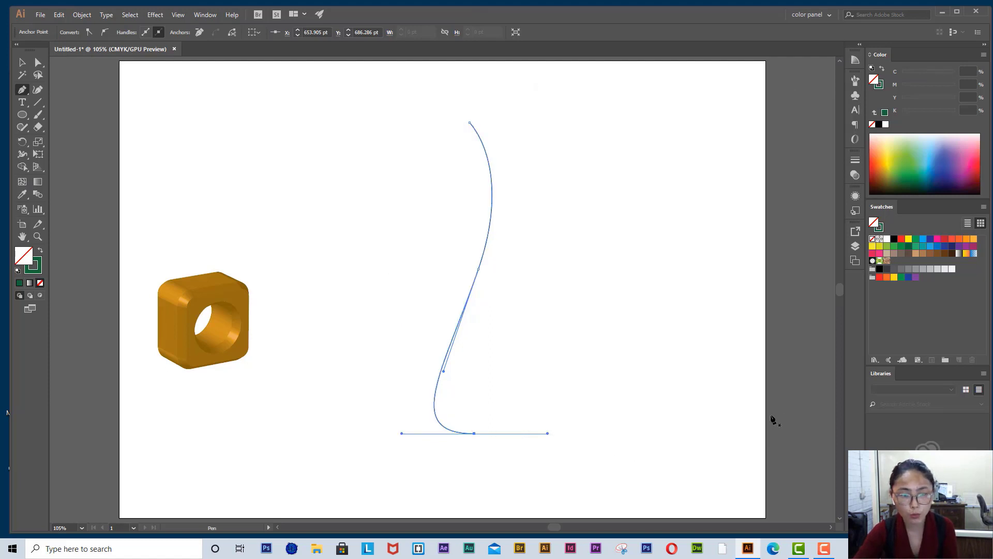
- Undo the drawing of the vase profile until the whole path is removed
left_click(22, 62)
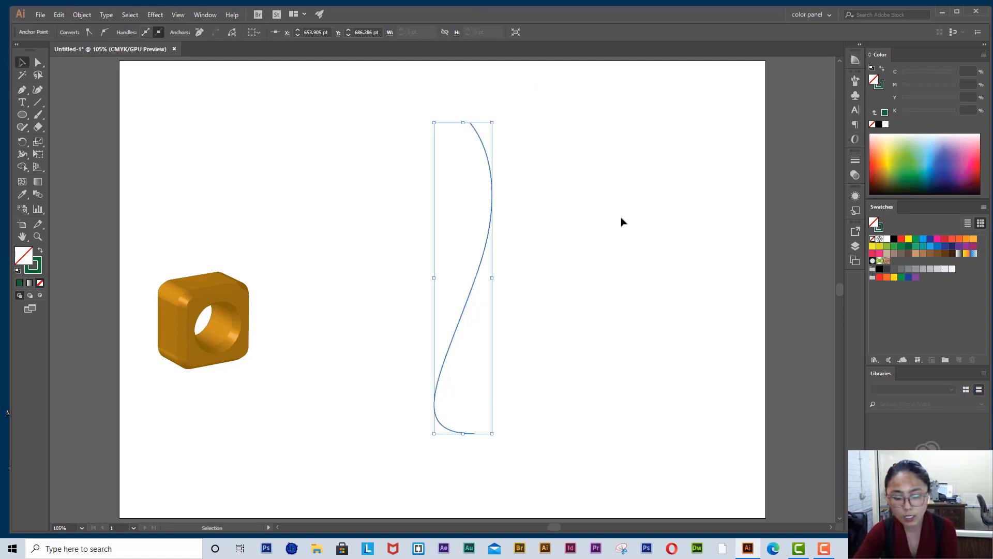
key("ctrl+z")
key("ctrl+z")
key("ctrl+z")
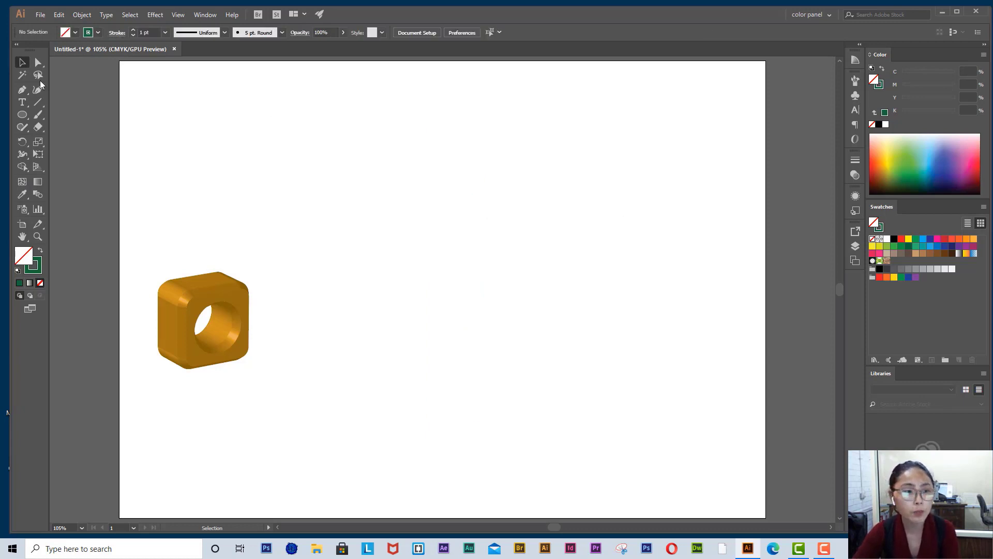
- Draw a hook-shaped open path with the Pen tool, curving over the top and ending at about X 802, Y 698 pt
left_click(21, 90)
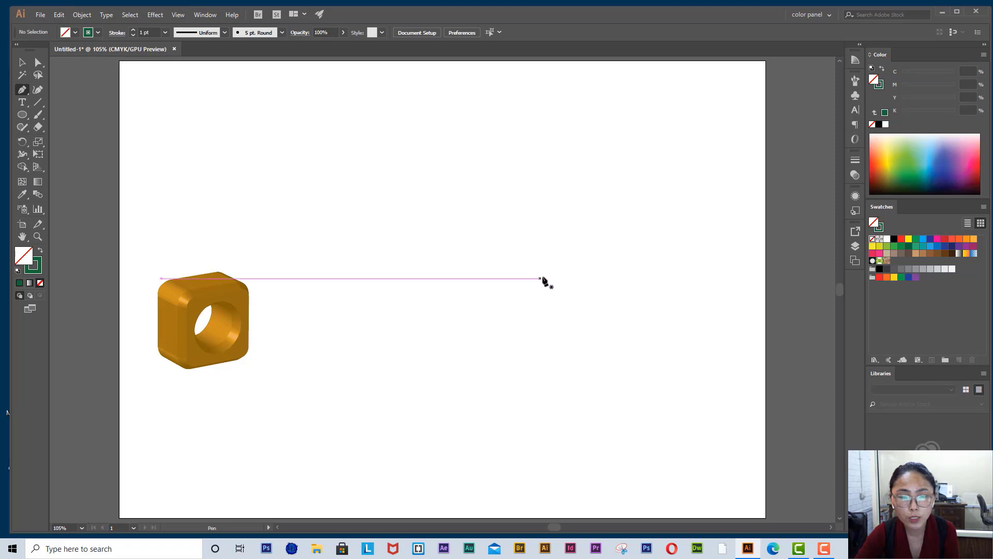
left_click(550, 305)
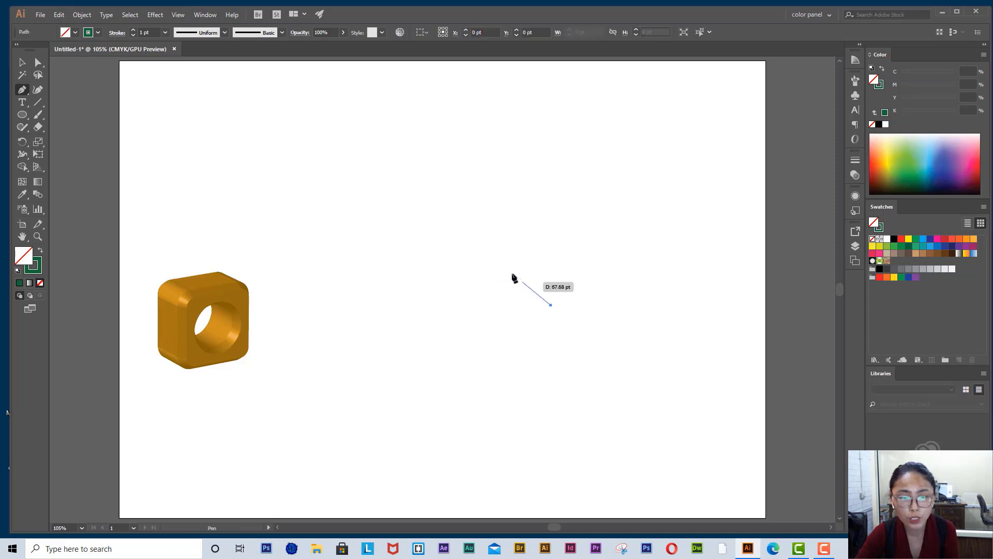
left_click_drag(451, 211, 382, 250)
left_click(554, 441)
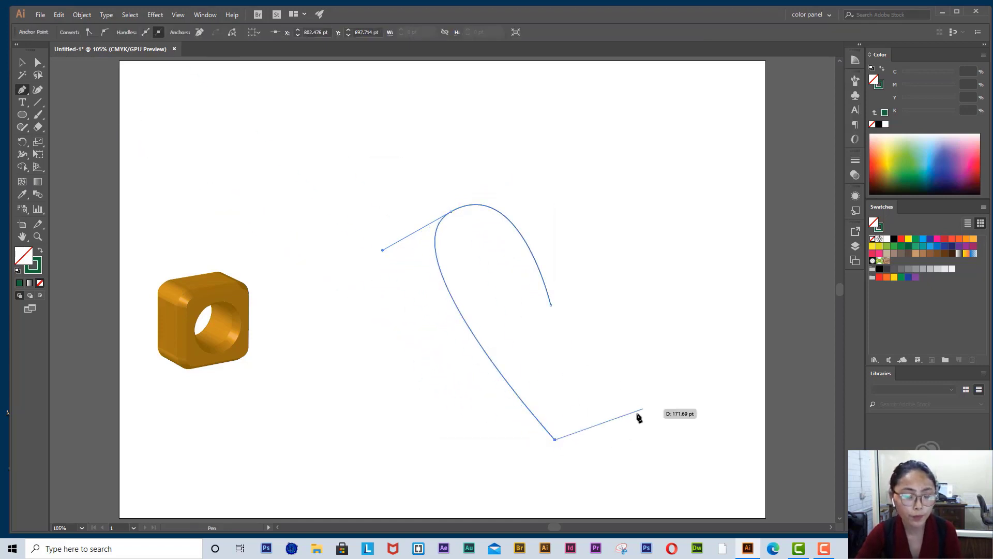
key("Escape")
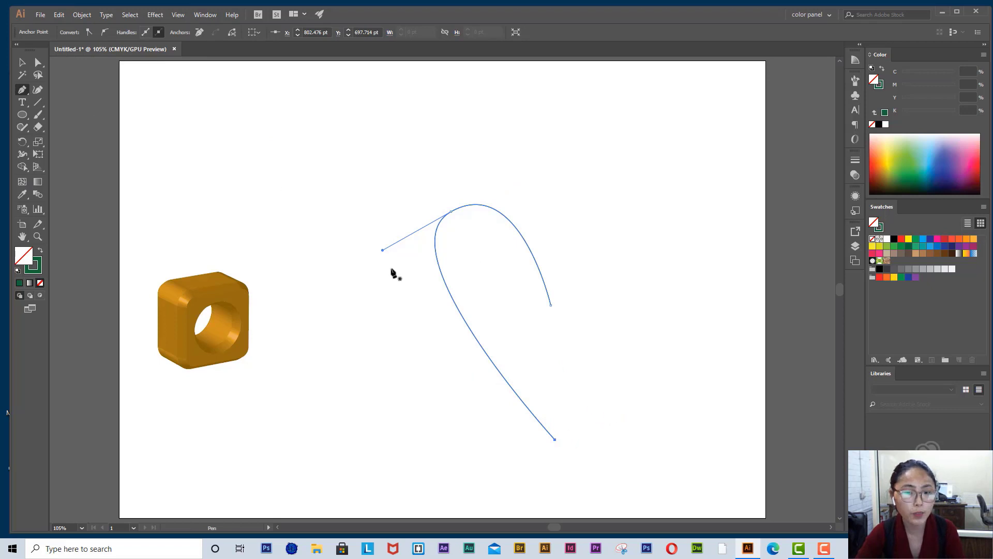
left_click(23, 62)
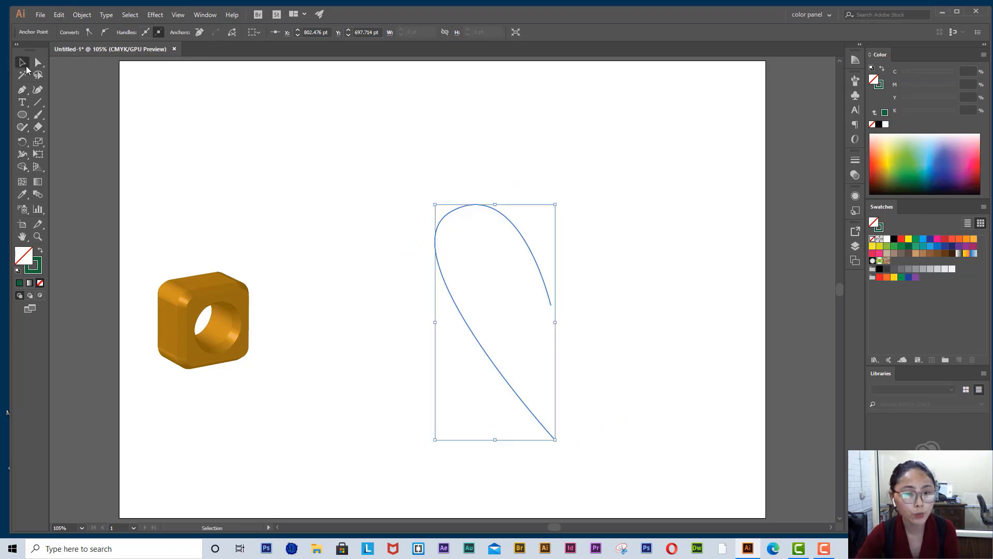
- Try a 360° 3D Revolve effect on the hook-shaped path with preview on, and undo the path's lower segment
left_click(155, 14)
mouse_move(233, 73)
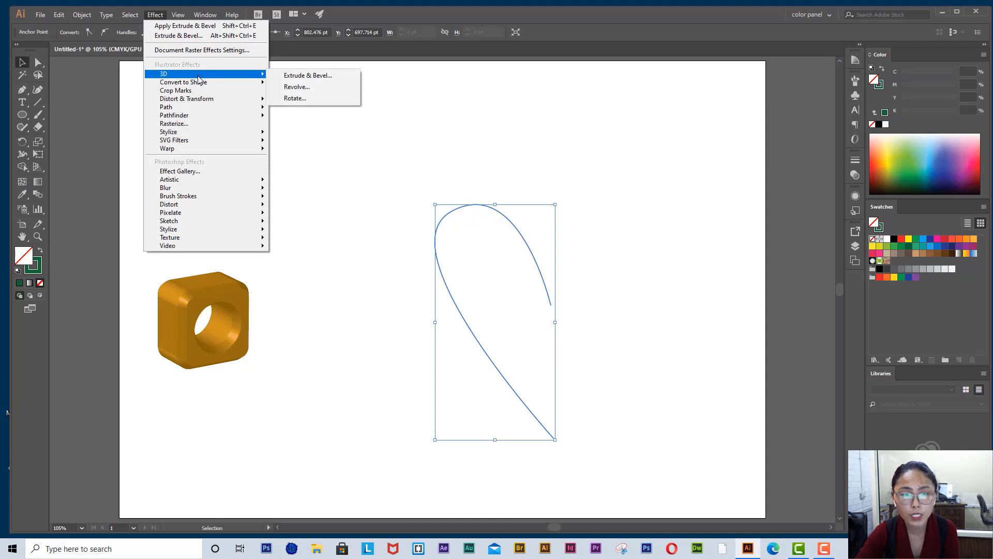
left_click(284, 86)
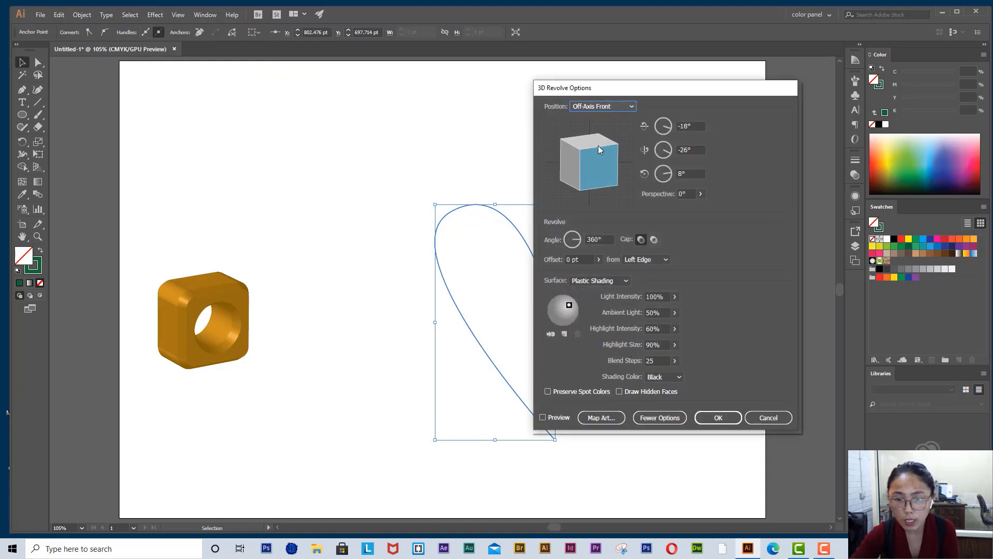
left_click(547, 418)
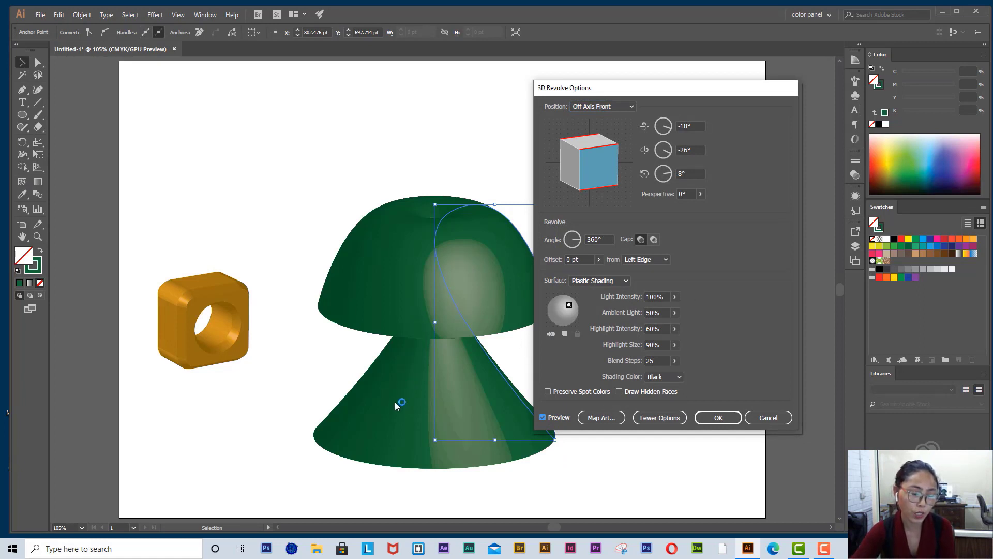
left_click_drag(749, 92, 780, 92)
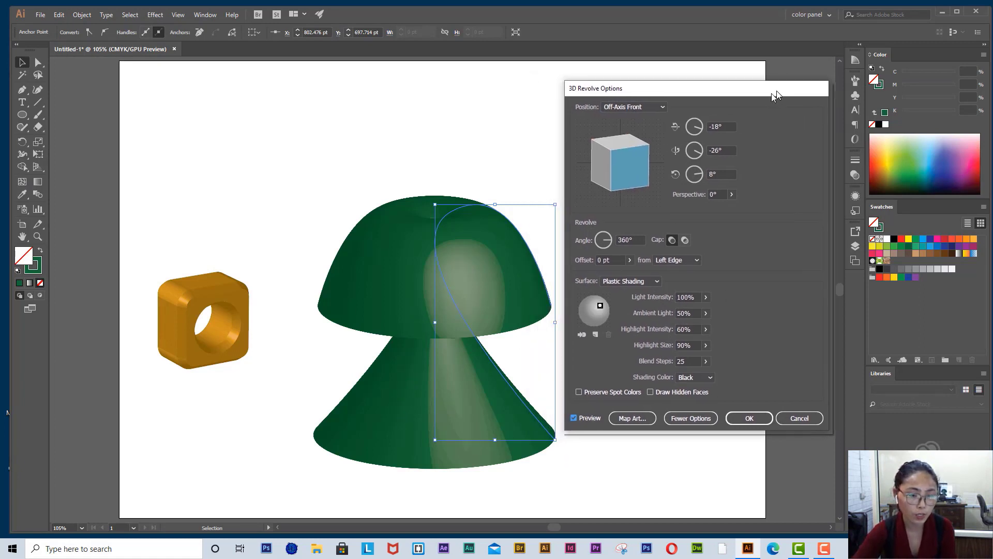
left_click(792, 420)
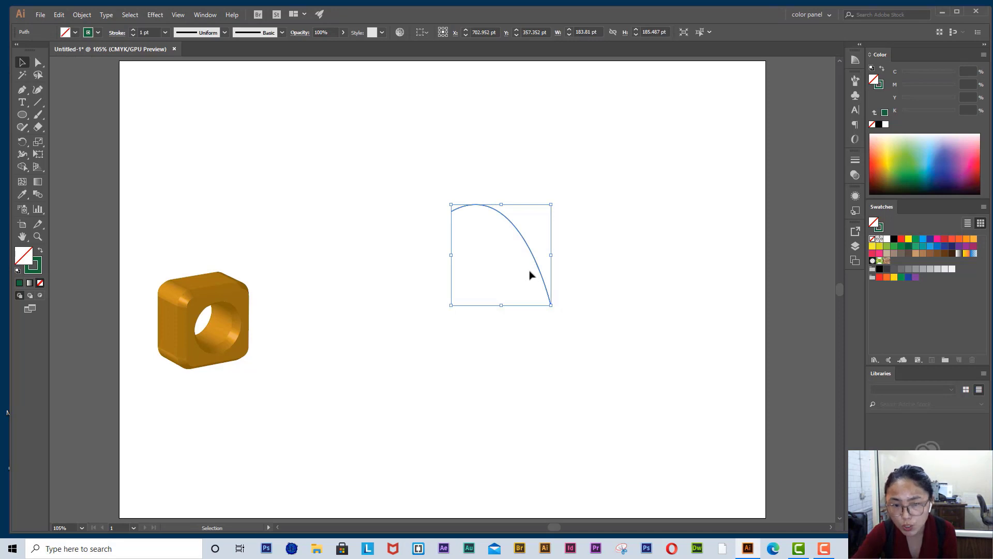
- Try a 360° 3D Revolve effect from the left edge on the remaining upper arc with preview on
left_click(155, 15)
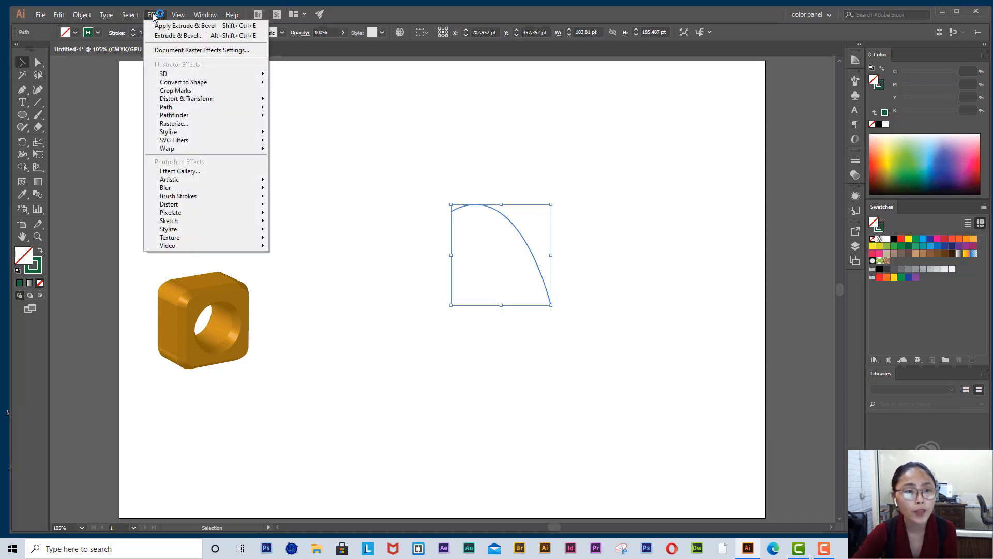
mouse_move(172, 75)
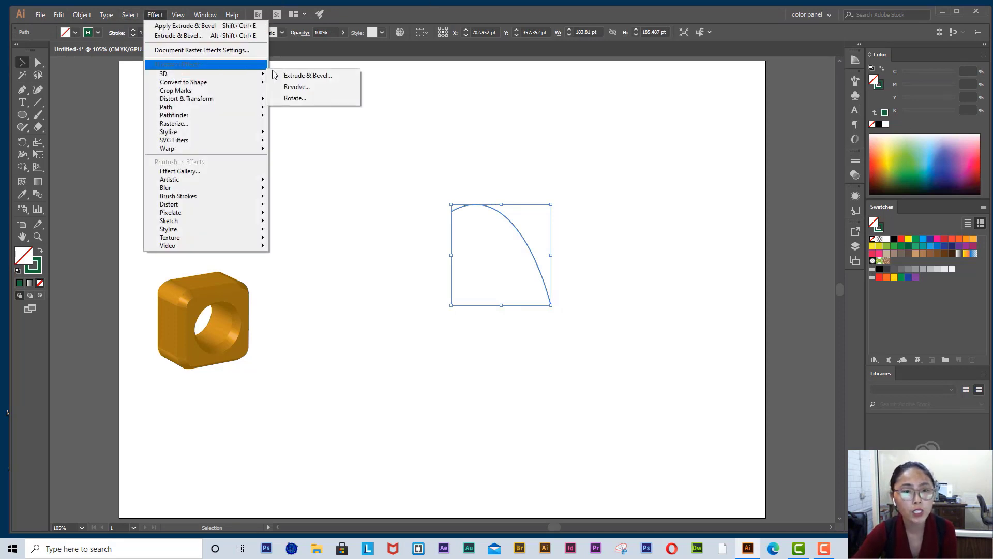
left_click(291, 89)
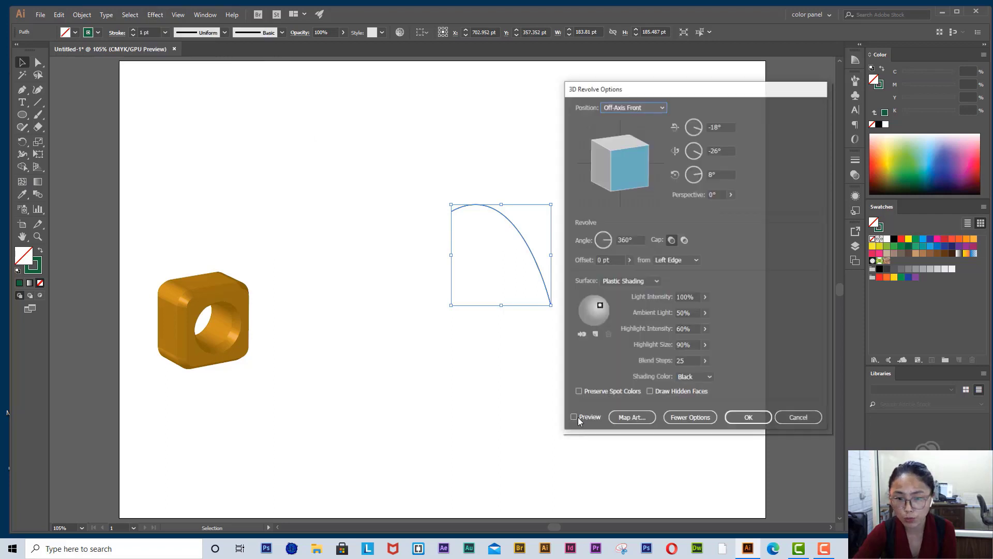
left_click(575, 418)
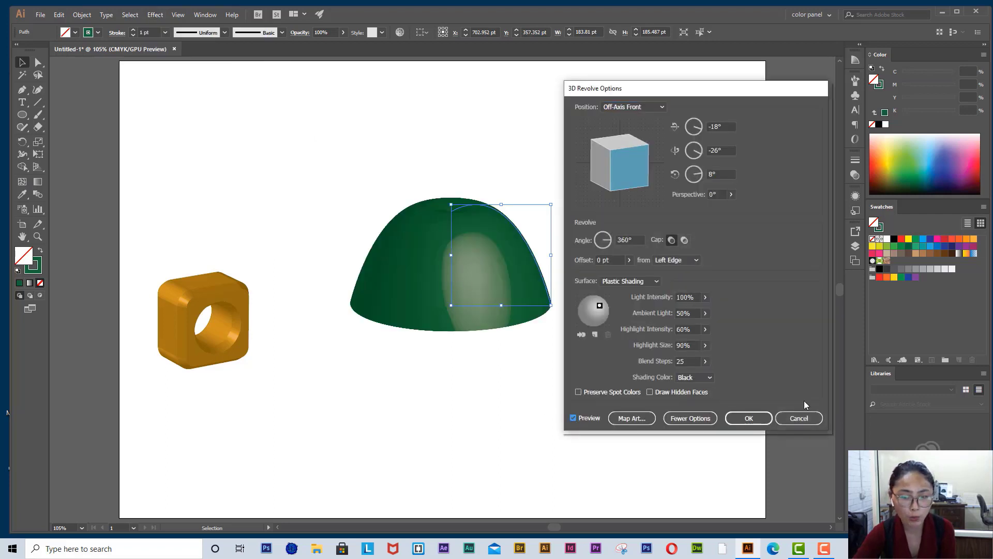
left_click(800, 418)
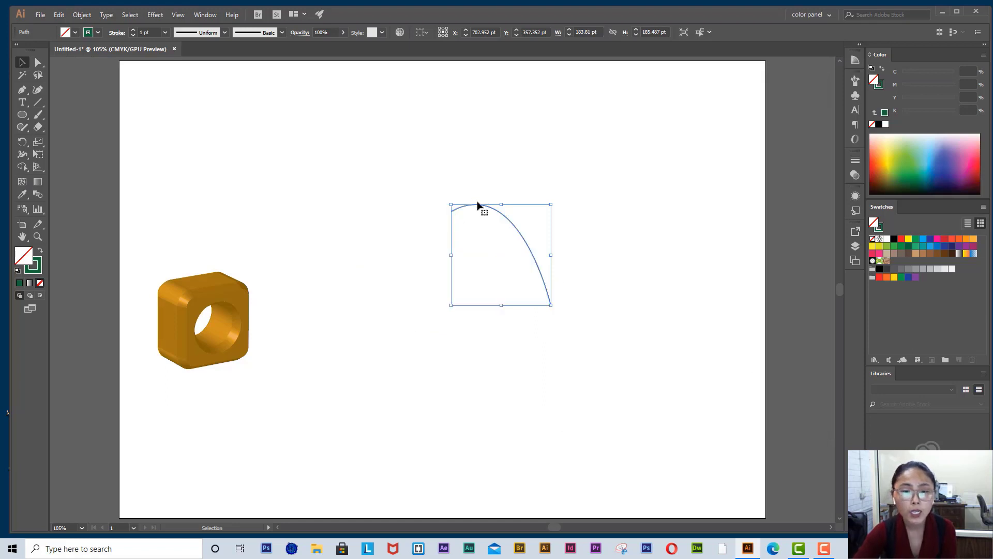
- Delete the arc and draw a wavy open Pen path through about X 501, Y 355 pt and X 775, Y 559 pt, ending at X 1112, Y 642 pt
key("Delete")
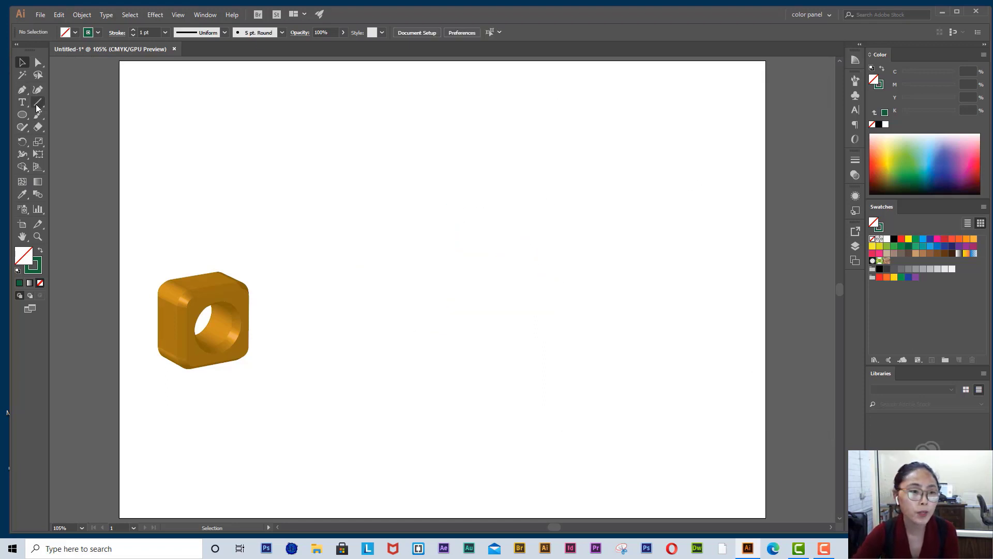
left_click(23, 89)
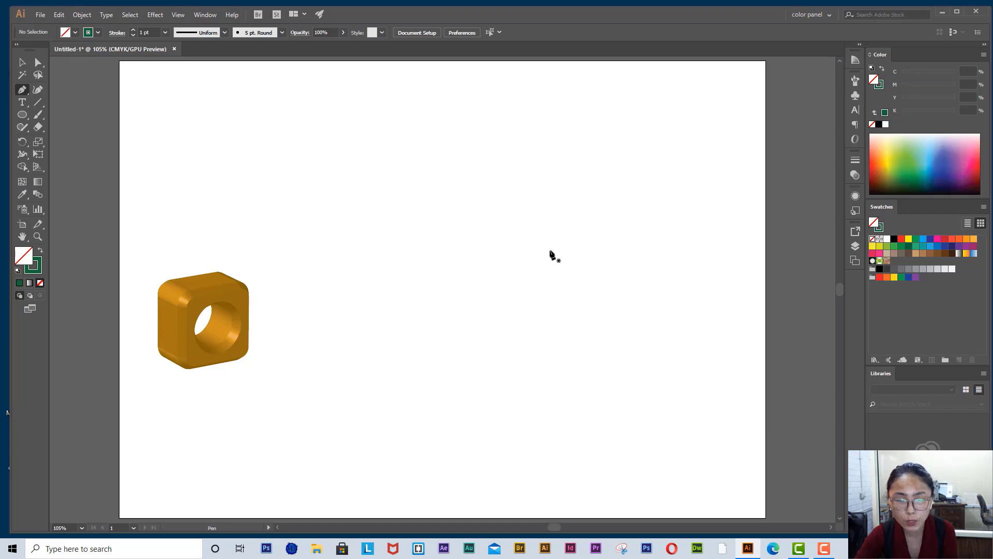
left_click(566, 250)
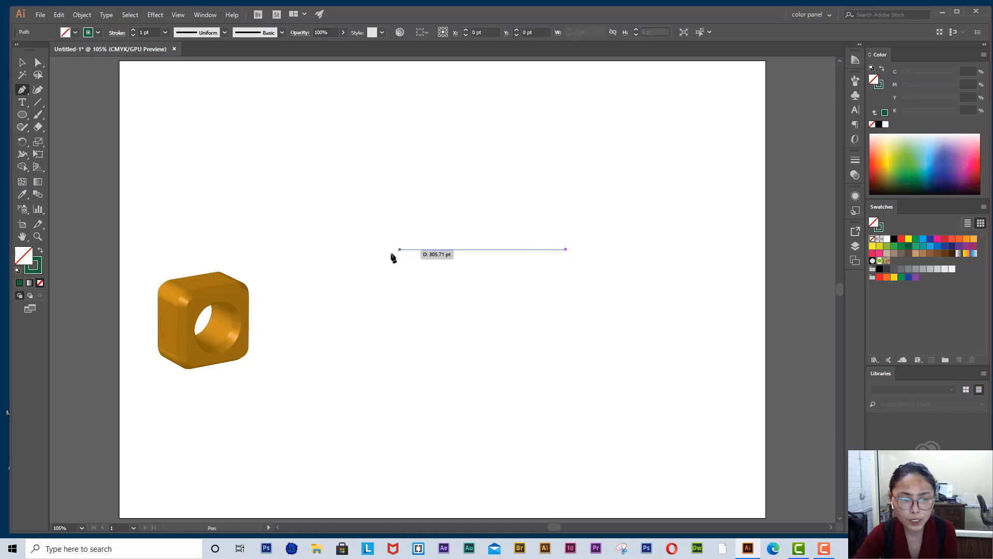
left_click_drag(391, 253, 332, 334)
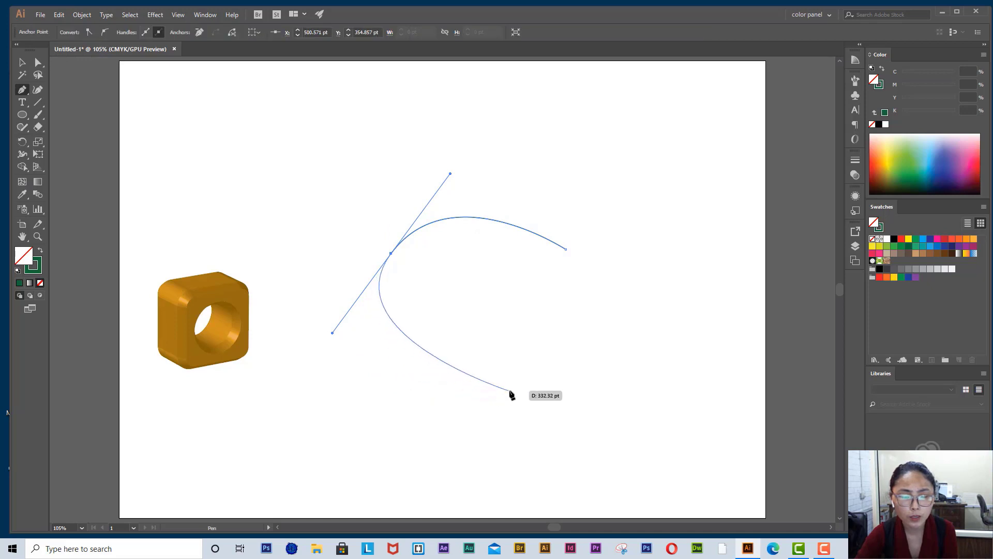
left_click_drag(540, 365, 623, 289)
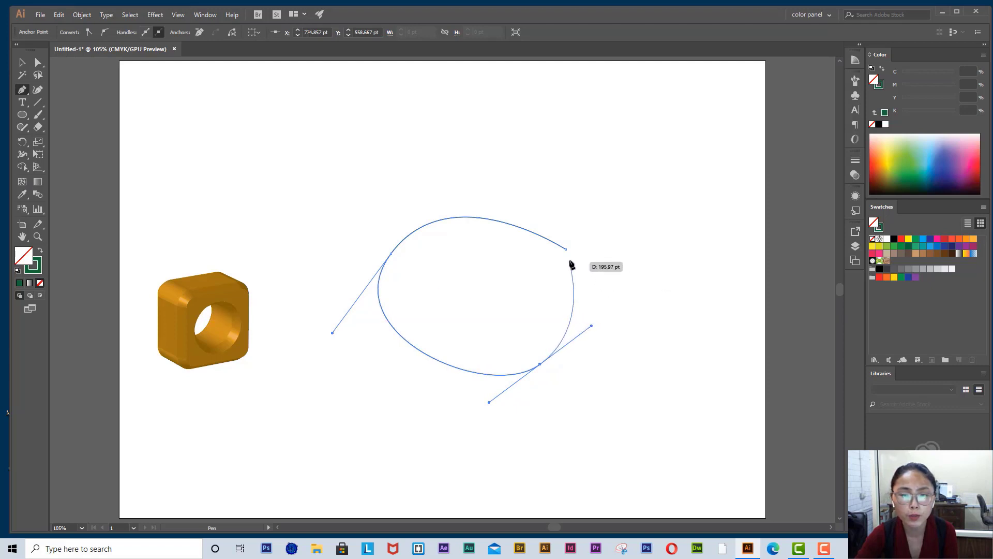
left_click_drag(645, 305, 682, 311)
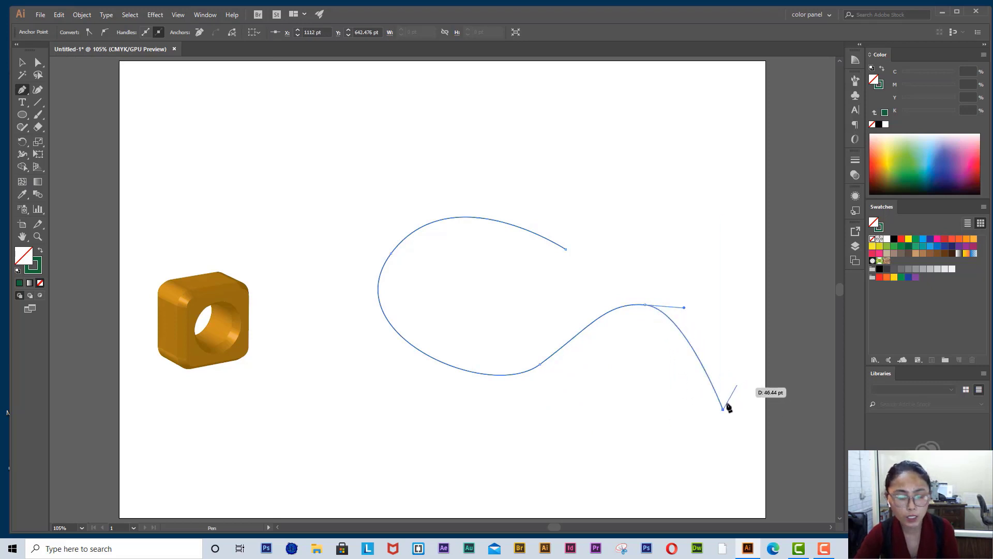
left_click_drag(723, 409, 735, 409)
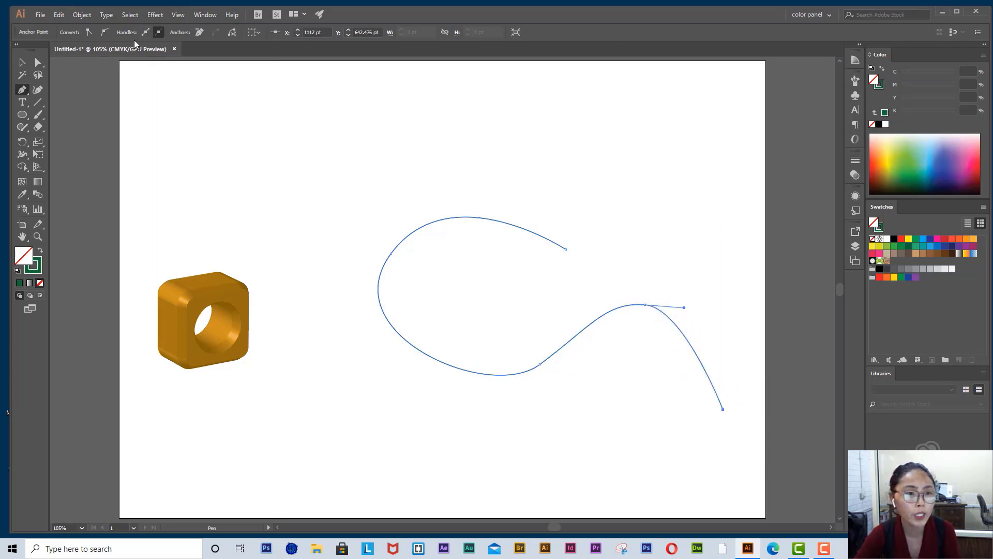
- Preview a 360° 3D Revolve effect from the left edge on the wavy path, moving the options dialog clear of the artwork
left_click(154, 15)
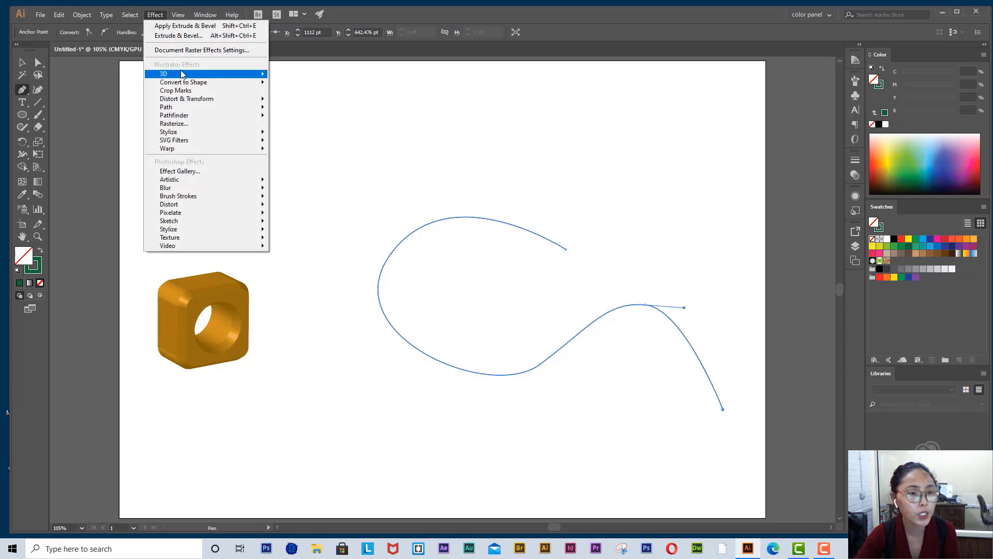
mouse_move(182, 74)
left_click(295, 87)
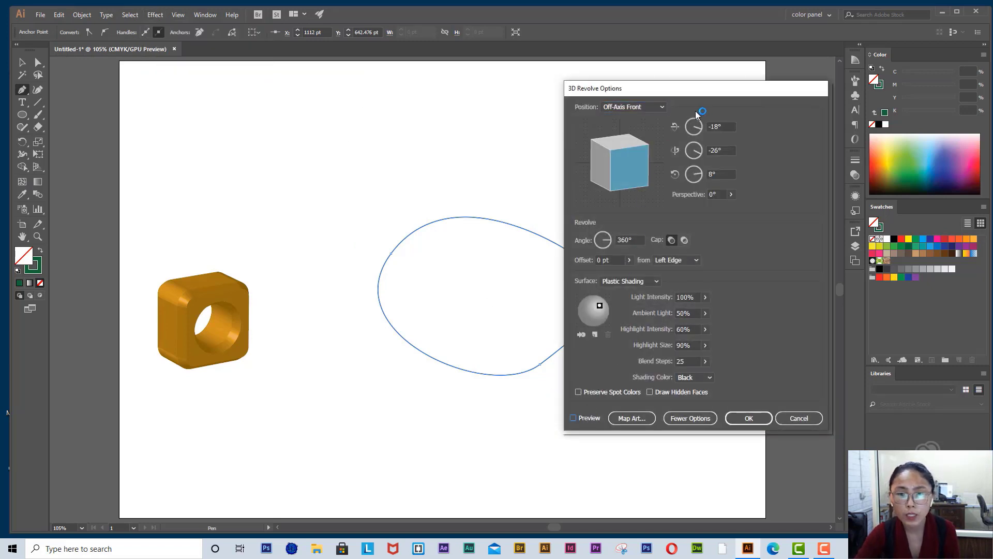
left_click(573, 418)
left_click_drag(734, 98, 910, 67)
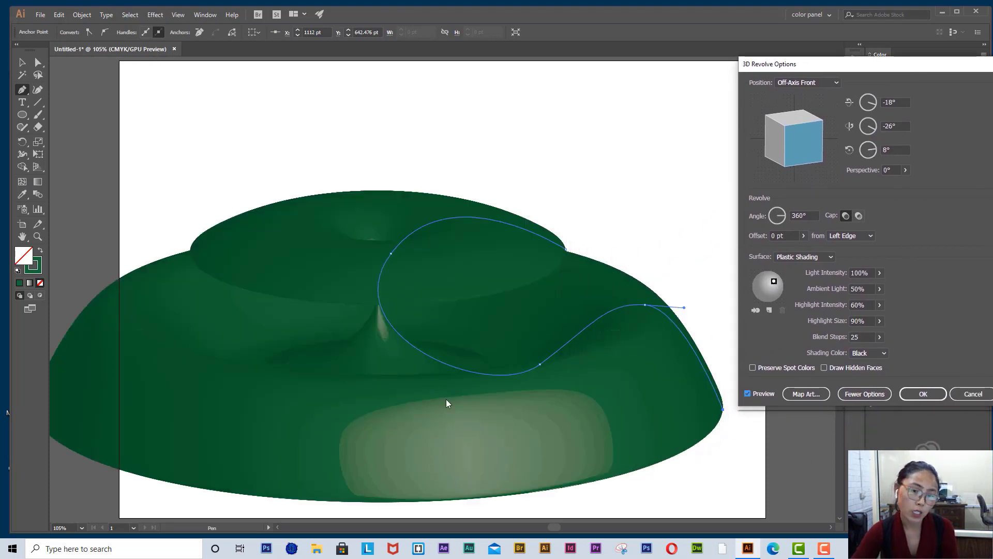